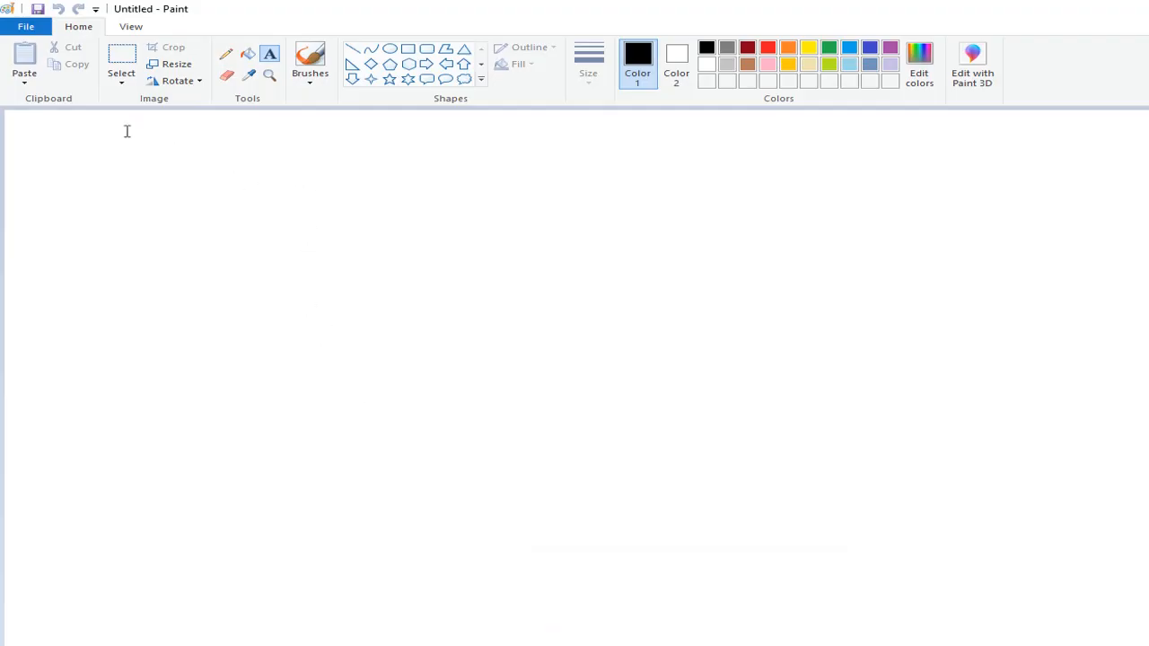
- Draw a large black-outlined rectangle across the upper part of the blank canvas
{"action": "left_click", "coordinate": [407, 48]}
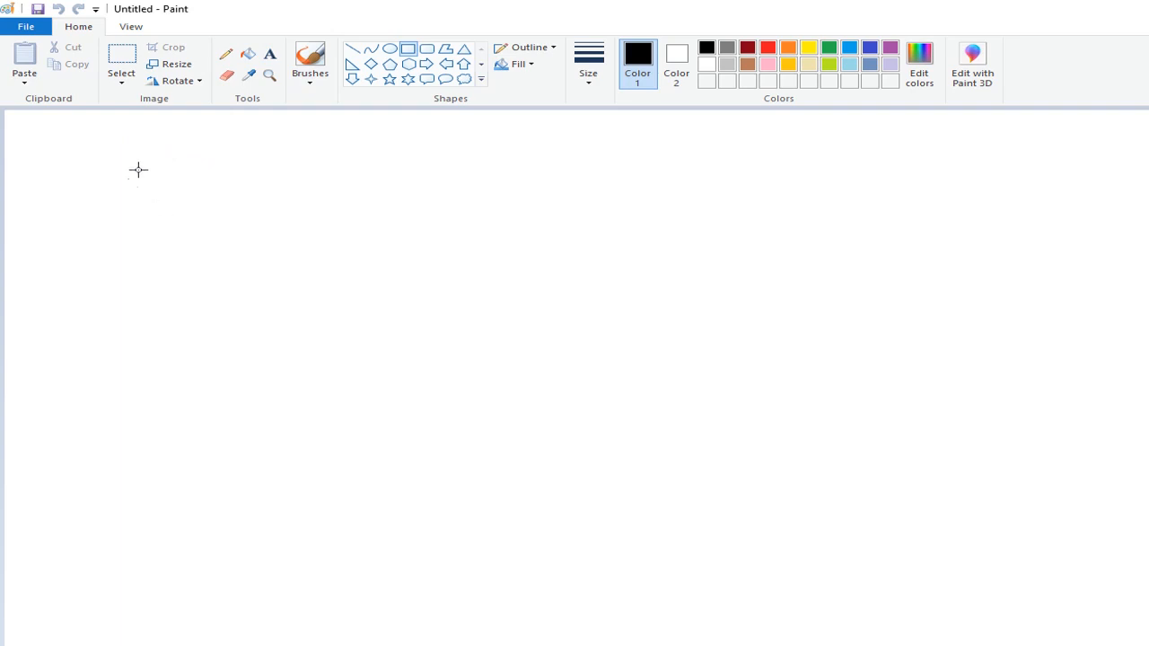
{"action": "mouse_move", "coordinate": [138, 161]}
{"action": "left_mouse_down"}
{"action": "mouse_move", "coordinate": [323, 336]}
{"action": "mouse_move", "coordinate": [766, 403]}
{"action": "mouse_move", "coordinate": [844, 443]}
{"action": "left_mouse_up"}
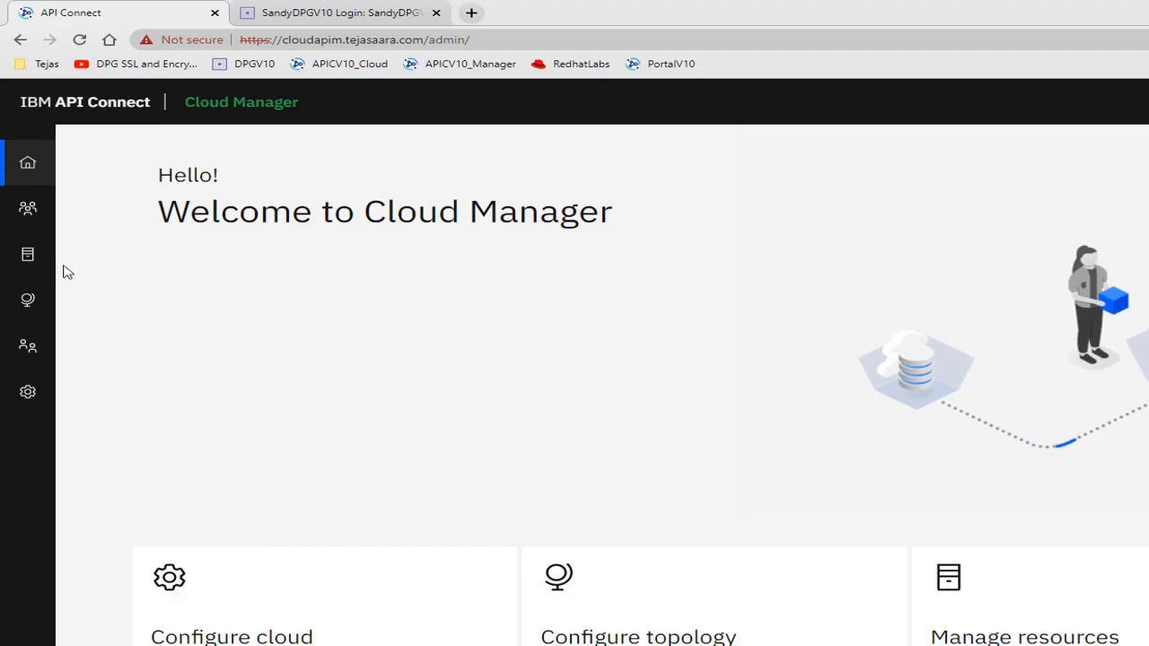
- Switch to the DataPower login page in the browser and log in as admin with the account password to the apiconnectv10 domain
{"action": "left_click", "coordinate": [343, 15]}
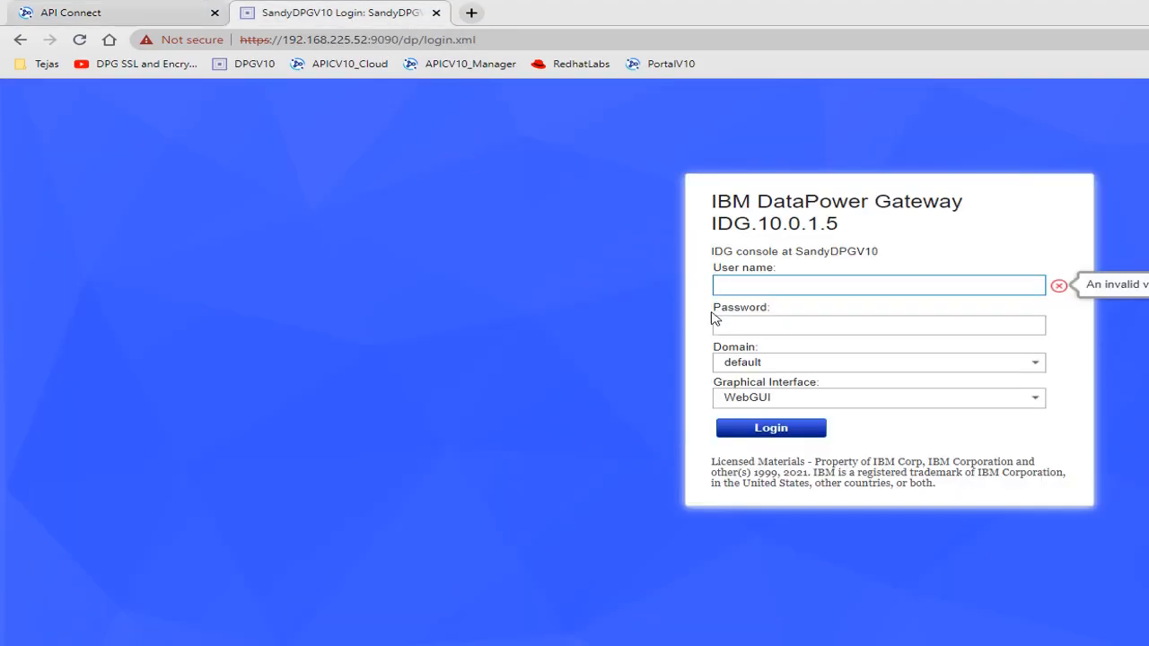
{"action": "type", "text": "admin"}
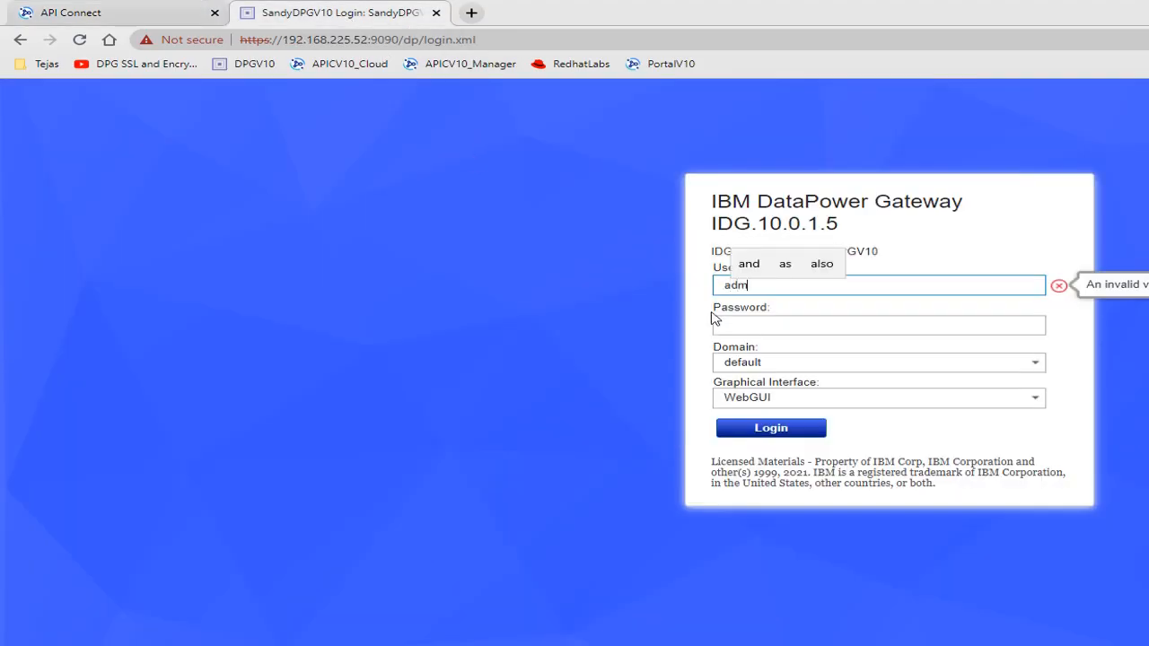
{"action": "key", "text": "Tab"}
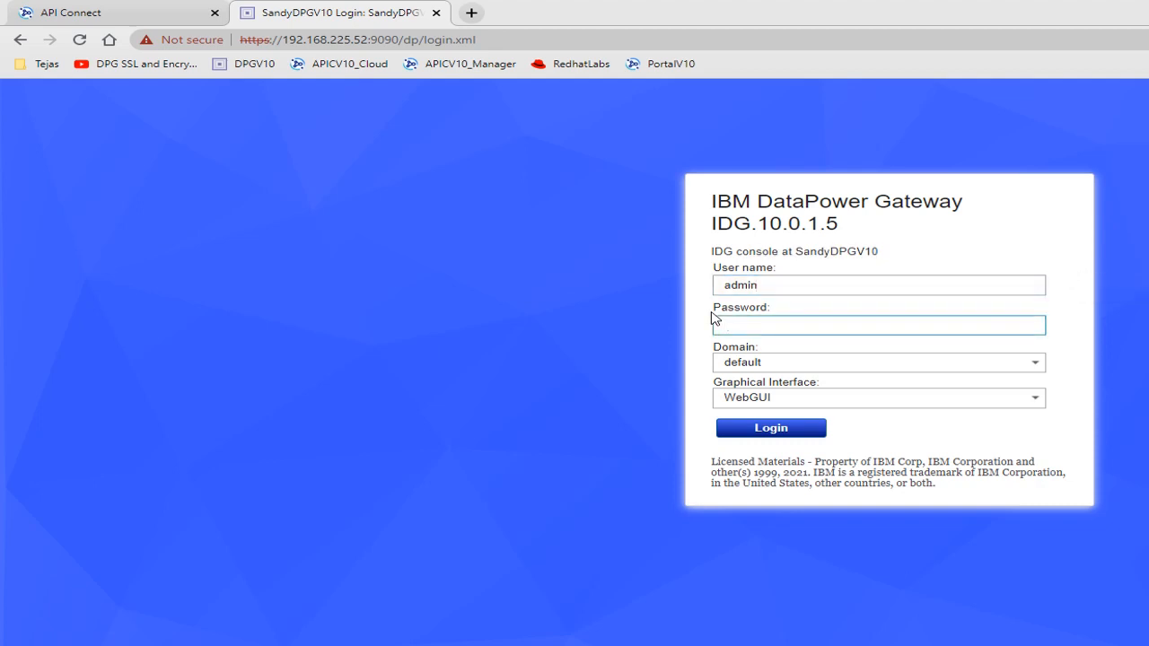
{"action": "type", "text": "•••••••••"}
{"action": "left_click", "coordinate": [1036, 363]}
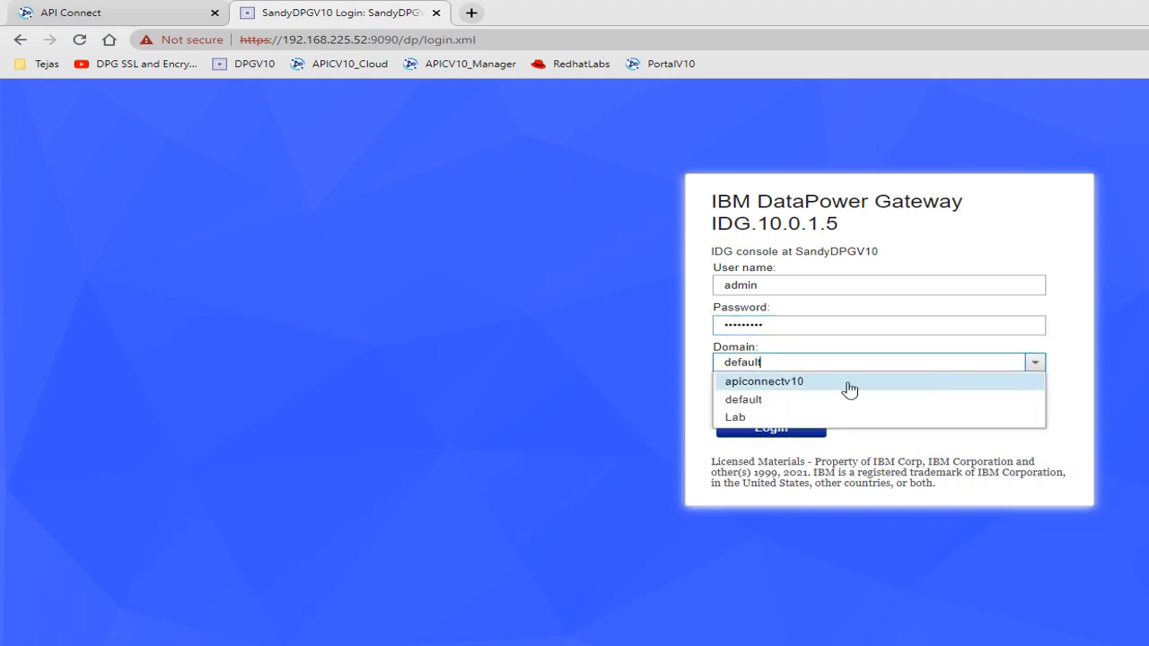
{"action": "left_click", "coordinate": [769, 382]}
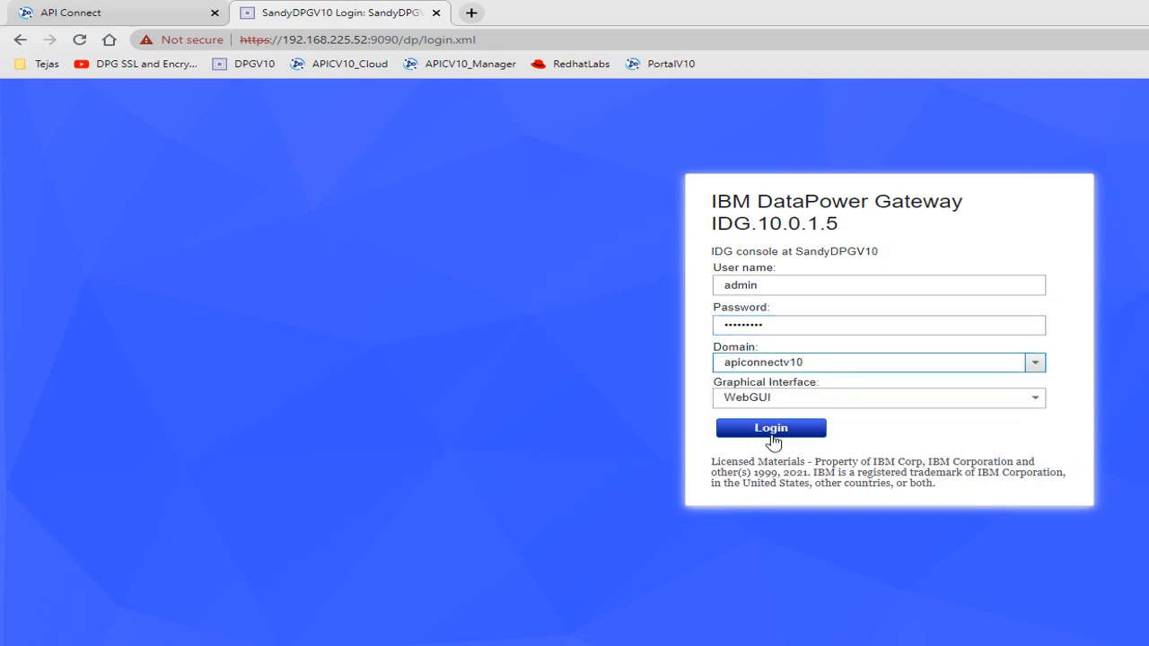
{"action": "left_click", "coordinate": [771, 435]}
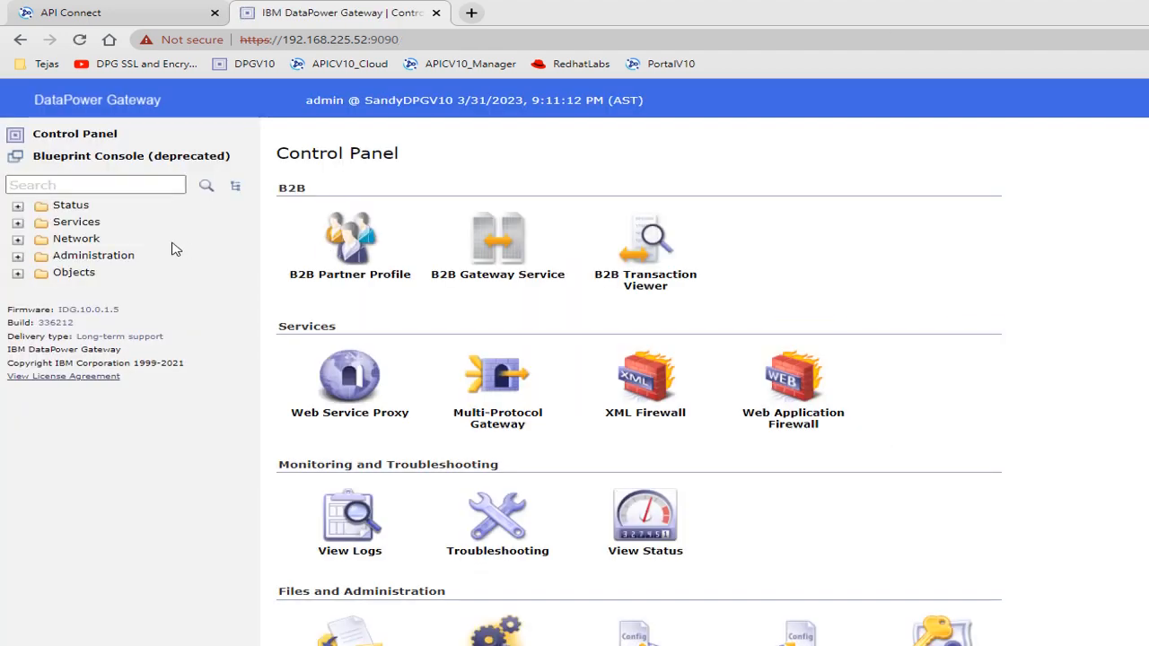
- Search the navigation for "api ga" and open the configuration of the apiconnectv10 API Gateway
{"action": "left_click", "coordinate": [75, 185]}
{"action": "type", "text": "api "}
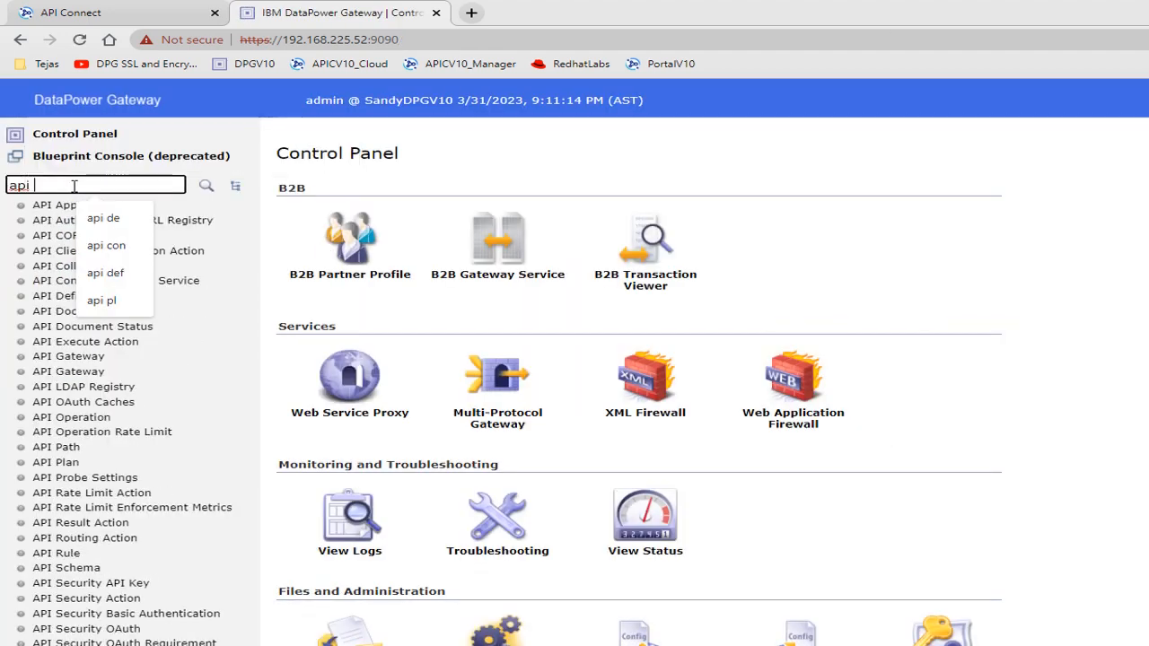
{"action": "type", "text": "ga"}
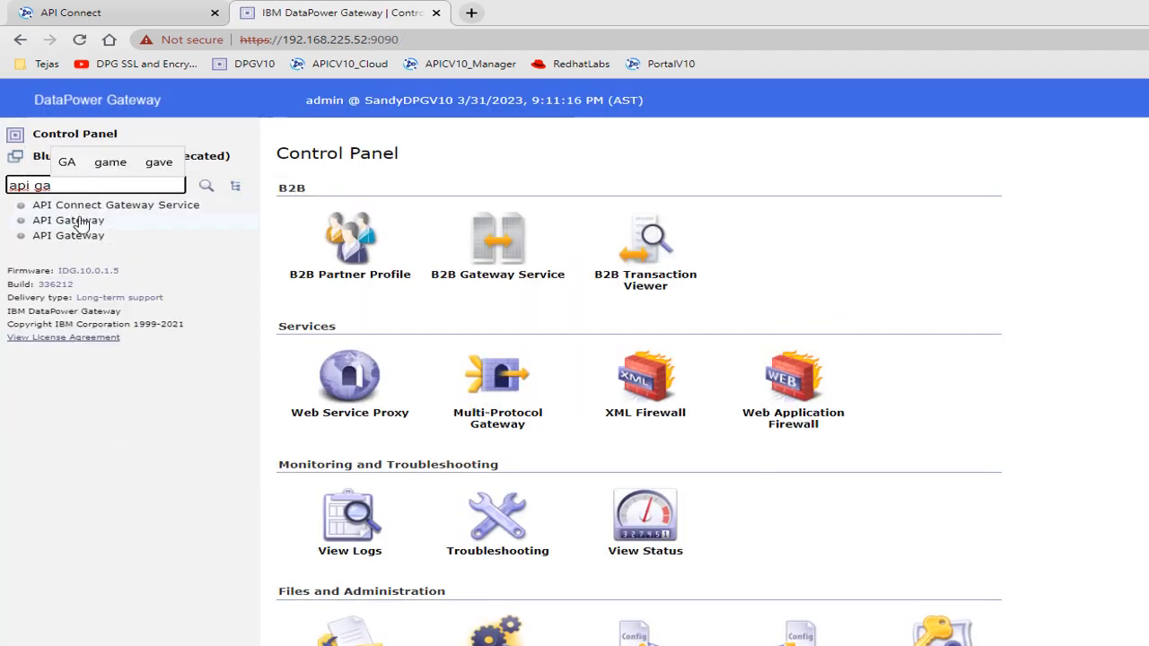
{"action": "left_click", "coordinate": [80, 223]}
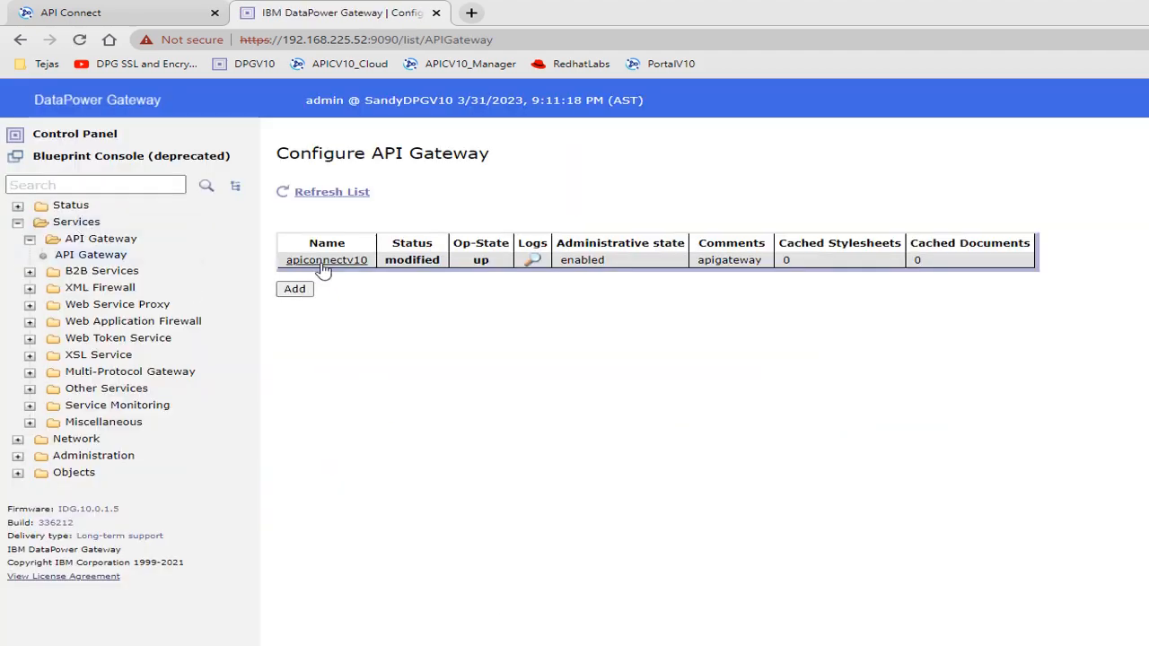
{"action": "left_click", "coordinate": [325, 270]}
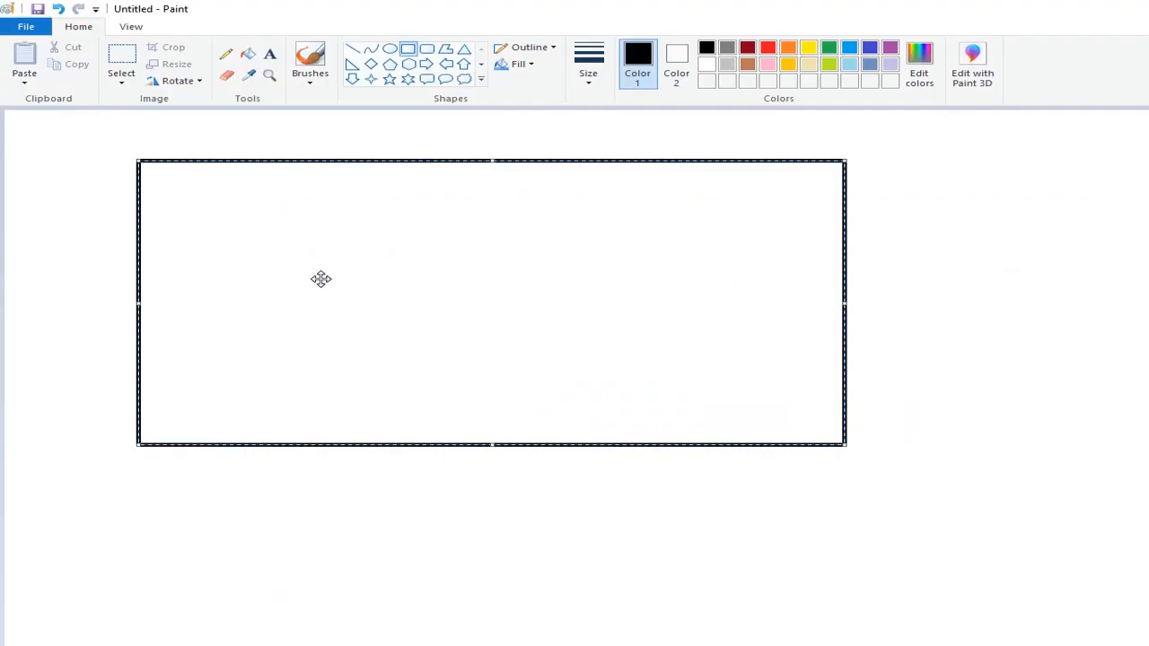
- Switch to Paint and place a text box inside the rectangle with black as the text color
{"action": "left_click", "coordinate": [269, 54]}
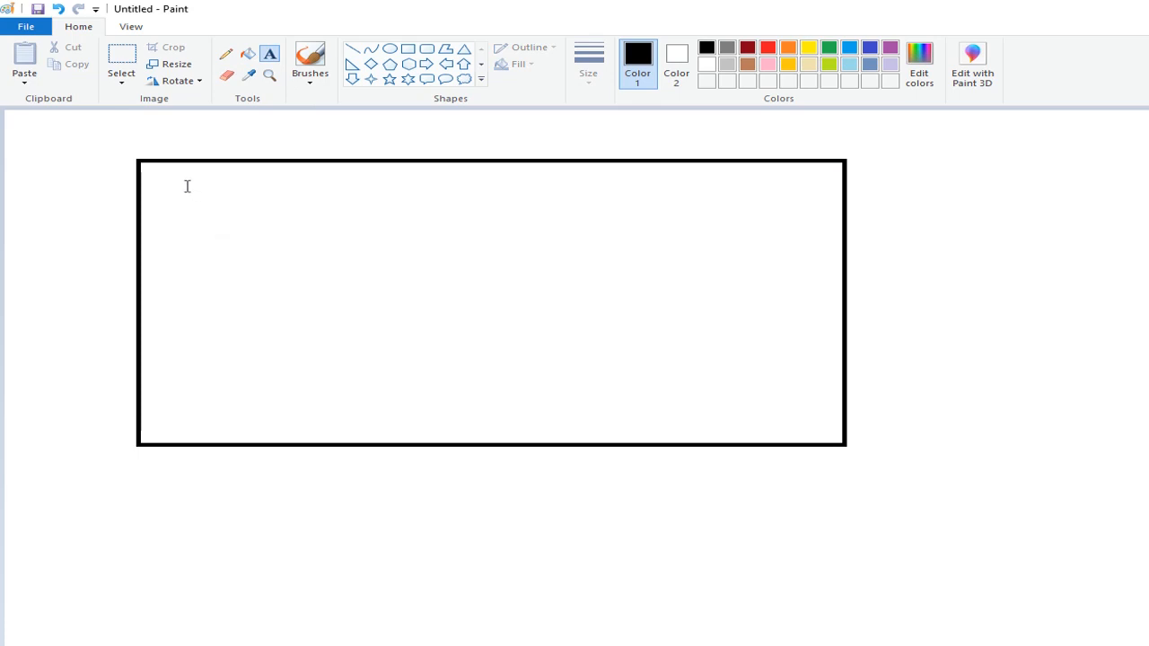
{"action": "left_click_drag", "start_coordinate": [180, 187], "coordinate": [686, 389]}
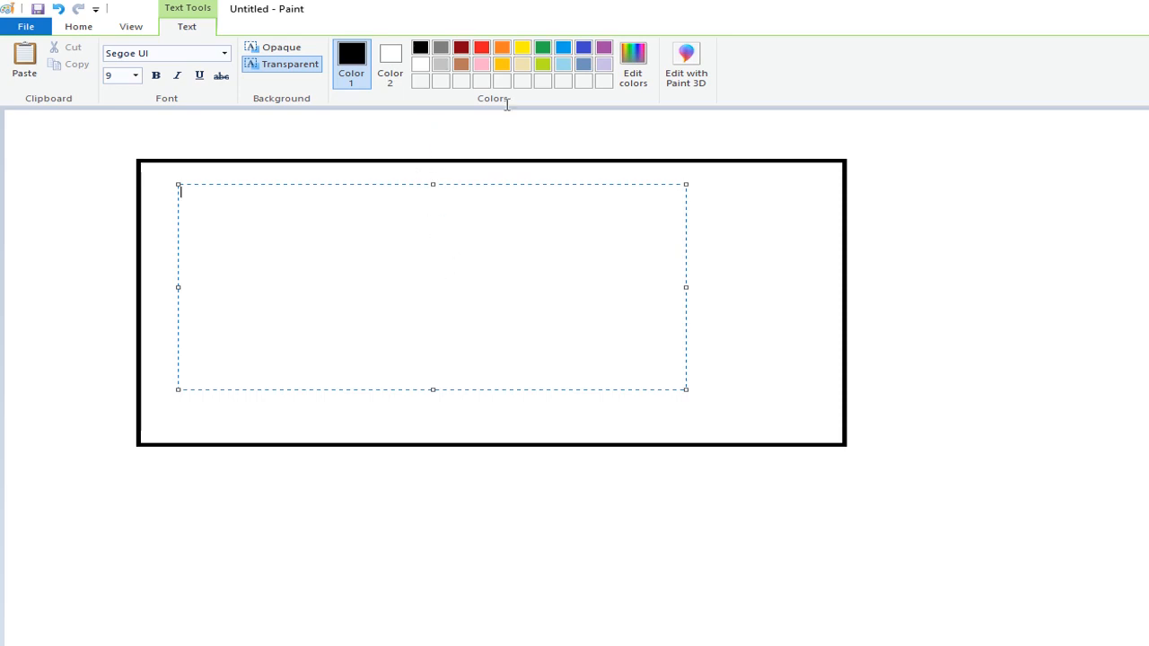
{"action": "left_click", "coordinate": [544, 51]}
{"action": "left_click", "coordinate": [420, 47]}
{"action": "type", "text": "1. h"}
{"action": "key", "text": "BackSpace"}
{"action": "key", "text": "BackSpace"}
{"action": "key", "text": "BackSpace"}
{"action": "left_click", "coordinate": [136, 76]}
{"action": "left_click", "coordinate": [117, 157]}
- Enter "1. Http Handler 443" as the first line of the text box
{"action": "key", "text": "BackSpace"}
{"action": "type", "text": "1."}
{"action": "type", "text": " High qu"}
{"action": "type", "text": " Hand"}
{"action": "type", "text": "lere"}
{"action": "type", "text": " 44"}
{"action": "key", "text": "BackSpace"}
{"action": "key", "text": "BackSpace"}
{"action": "key", "text": "BackSpace"}
{"action": "key", "text": "BackSpace"}
{"action": "key", "text": "BackSpace"}
{"action": "type", "text": "r 443"}
{"action": "key", "text": "Return"}
- Add the second line "2. https Handler 444" and correct "Http" to "Https" in the first line
{"action": "type", "text": "2. https"}
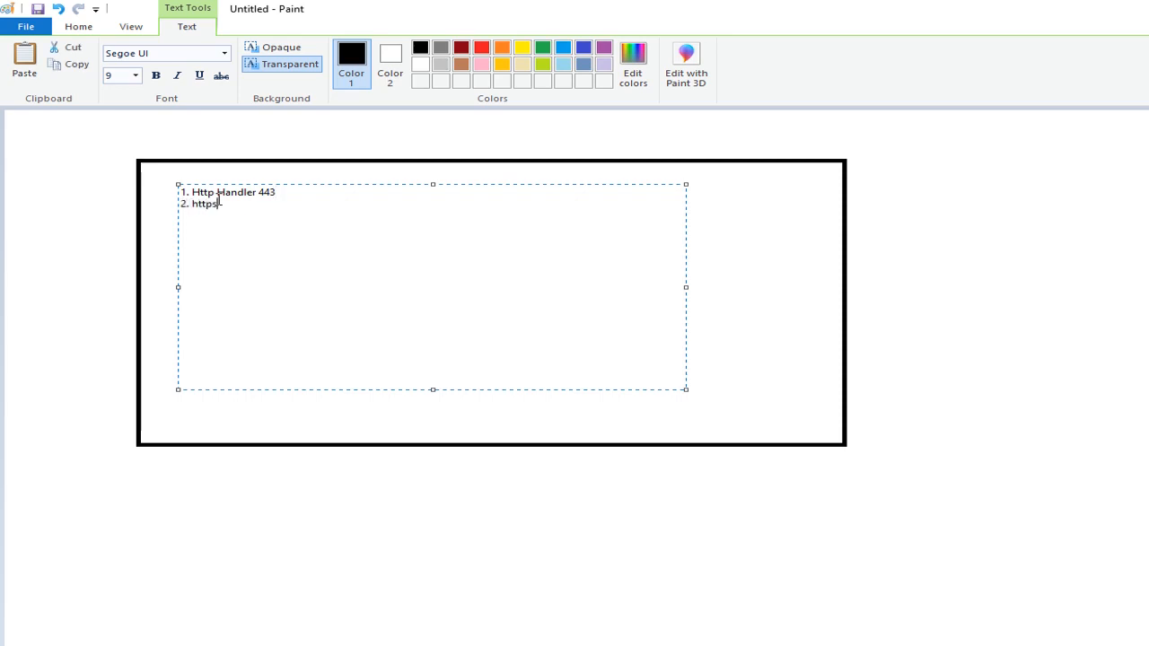
{"action": "type", "text": " Handler 444"}
{"action": "left_click", "coordinate": [213, 193]}
{"action": "type", "text": "s"}
{"action": "left_click", "coordinate": [287, 204]}
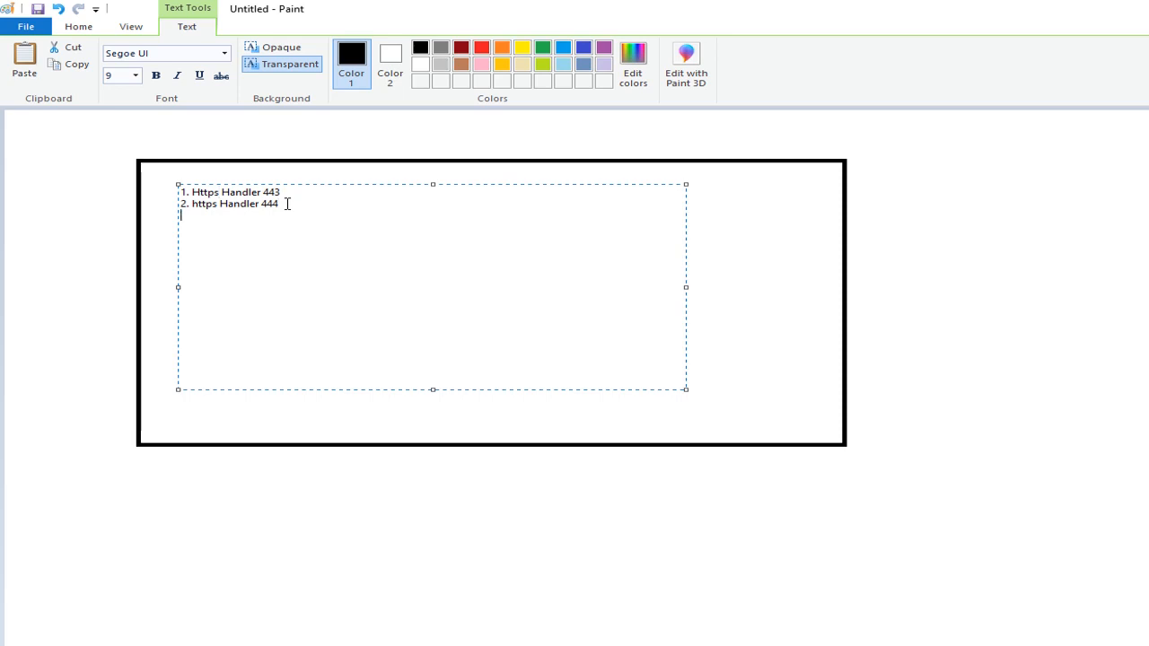
- Add the third list line "3. Https Handler 445" to the text box
{"action": "type", "text": "3. Httpshand"}
{"action": "key", "text": "BackSpace"}
{"action": "key", "text": "BackSpace"}
{"action": "key", "text": "BackSpace"}
{"action": "key", "text": "BackSpace"}
{"action": "type", "text": "Handler 445"}
{"action": "key", "text": "Return"}
- Add the fourth list line "4. Https handler 460" and commit the text to the canvas
{"action": "type", "text": "4. Https handlere"}
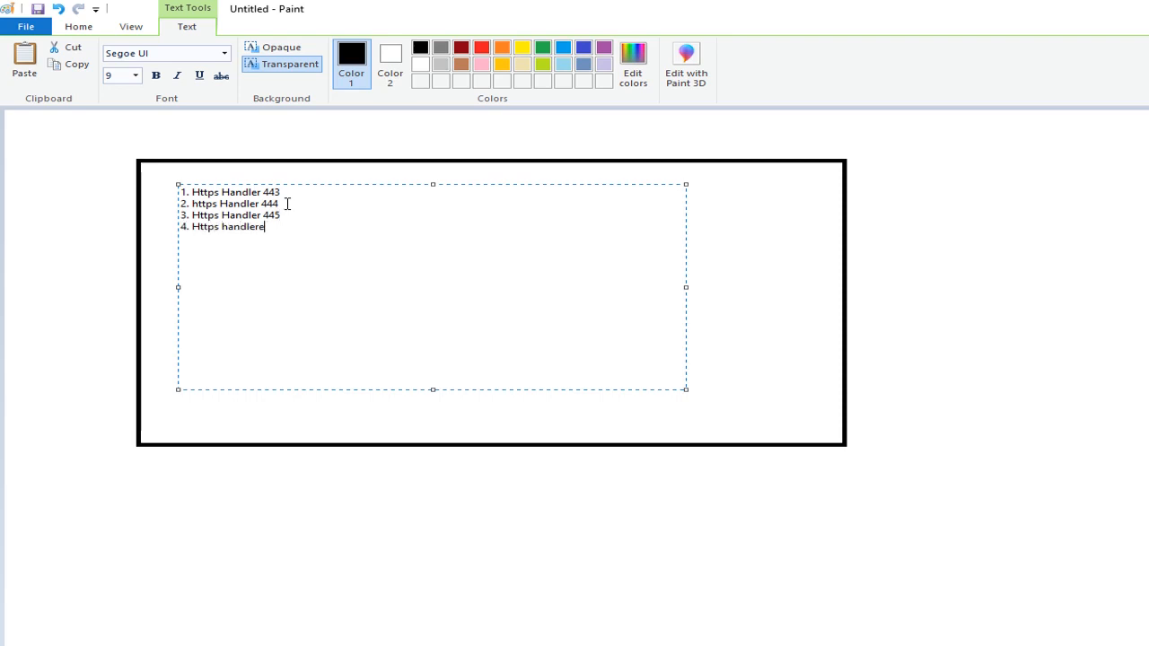
{"action": "key", "text": "BackSpace"}
{"action": "type", "text": "460"}
{"action": "left_click", "coordinate": [788, 258]}
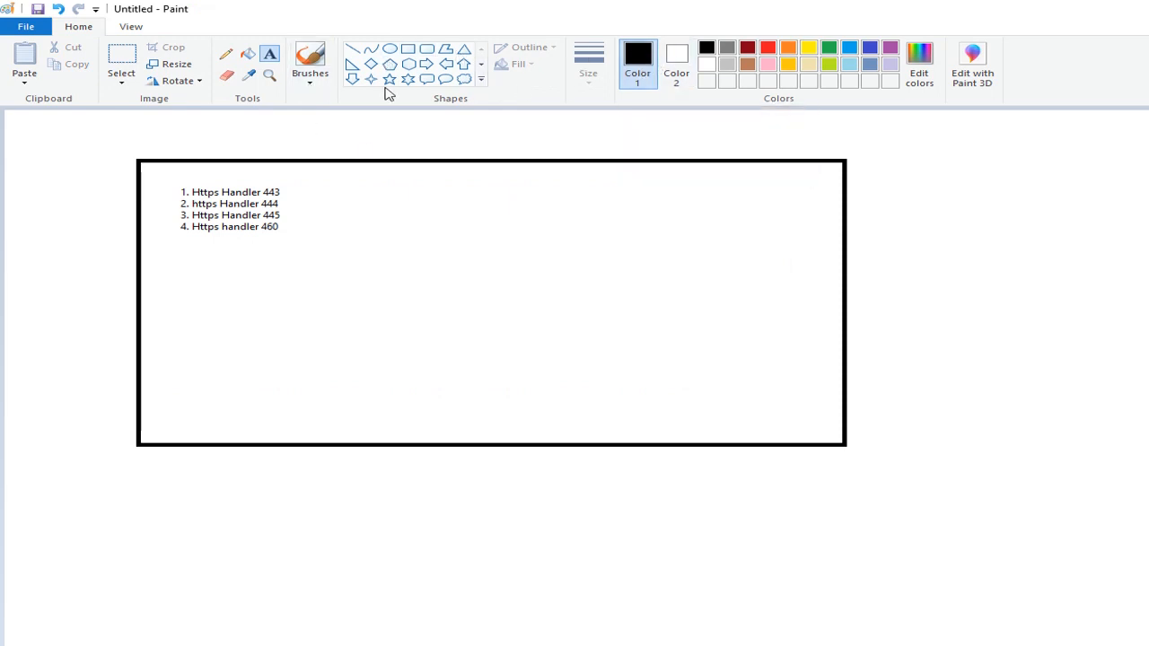
{"action": "left_click", "coordinate": [258, 55]}
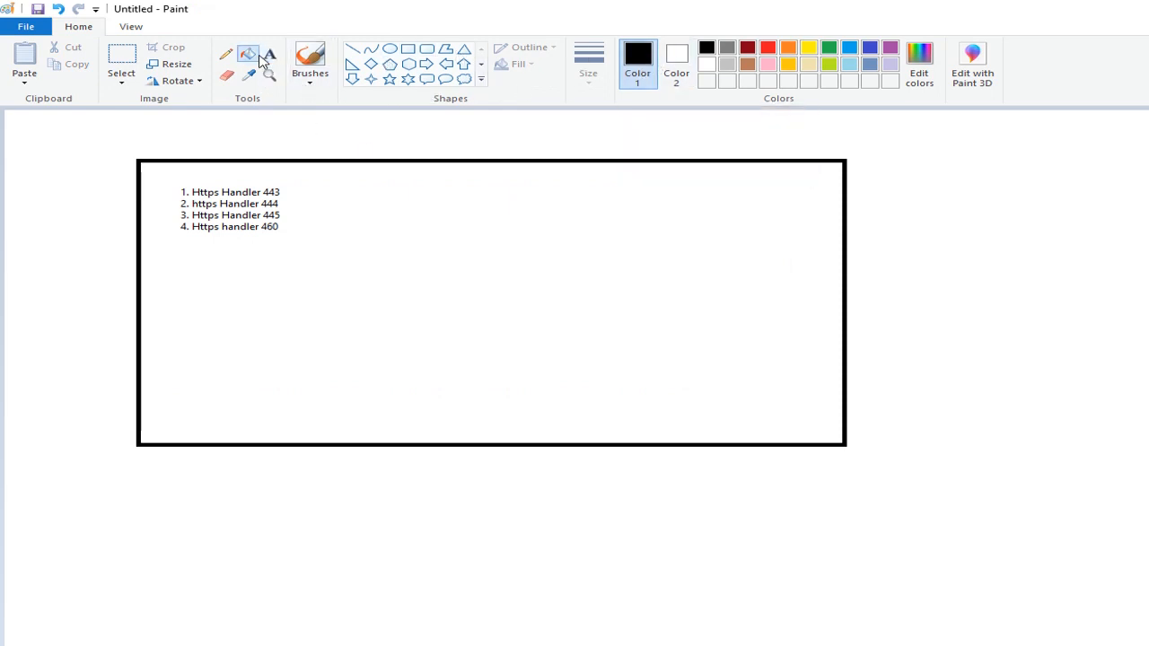
{"action": "left_click", "coordinate": [829, 48]}
{"action": "left_click", "coordinate": [503, 242]}
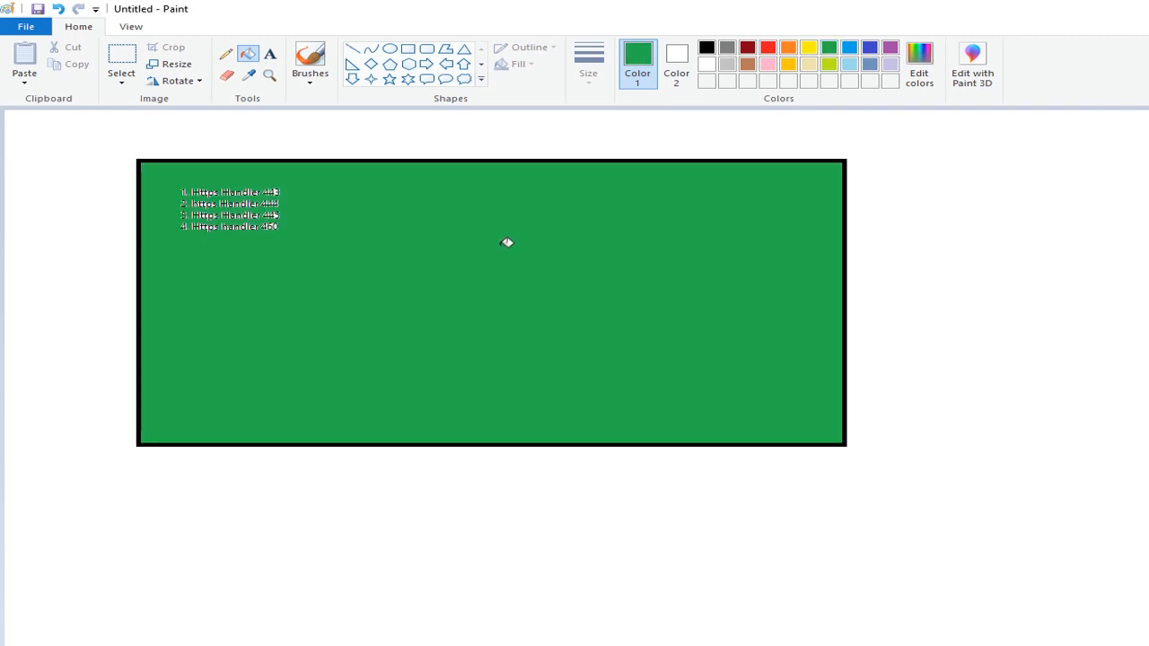
{"action": "left_click", "coordinate": [848, 47]}
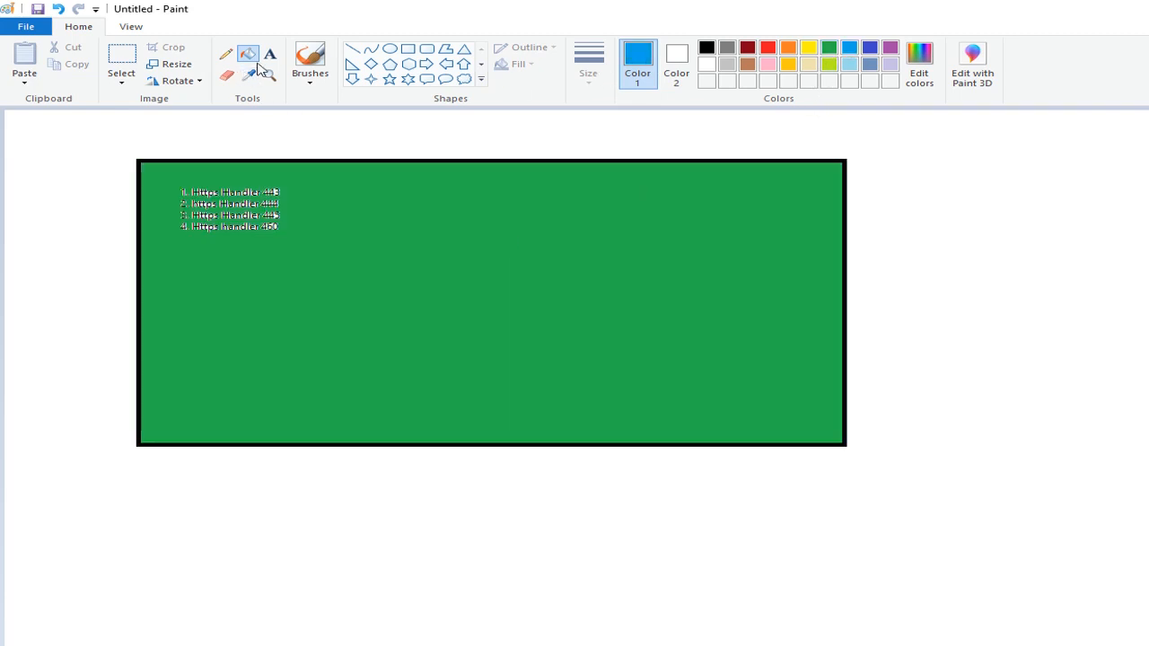
{"action": "left_click", "coordinate": [419, 295]}
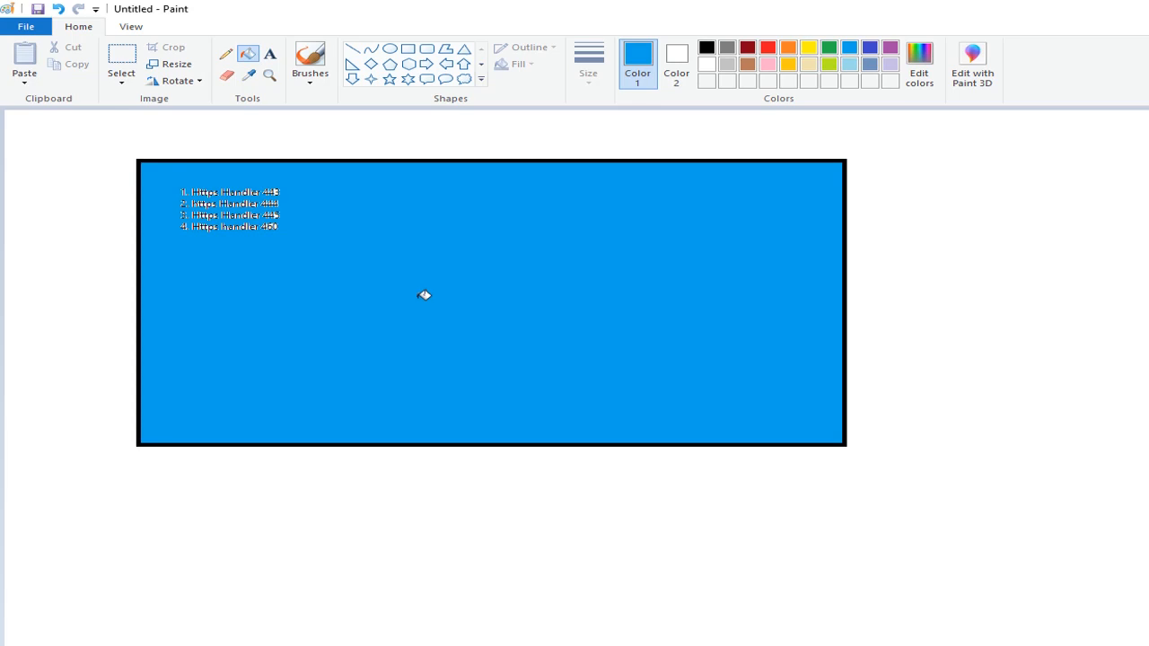
{"action": "key", "text": "ctrl+z"}
{"action": "key", "text": "ctrl+z"}
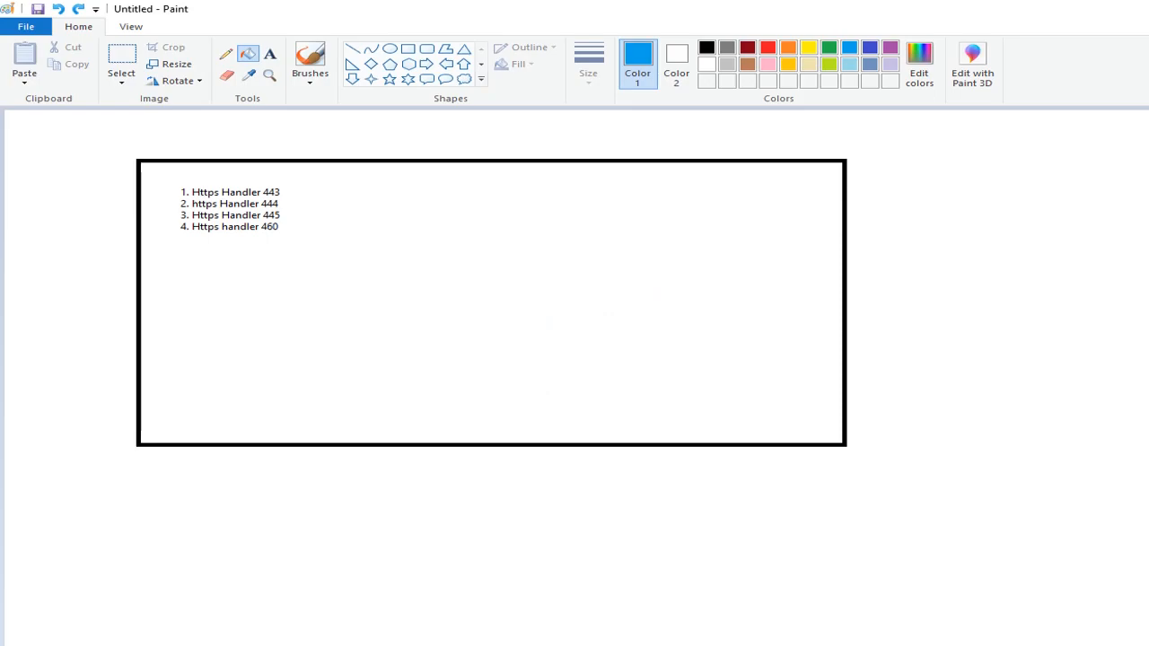
- Switch back to the DataPower console and inspect the apiconnectv10_https_443 and https-handler-460 entries among the gateway's protocol handlers
{"action": "key", "text": "alt+Tab"}
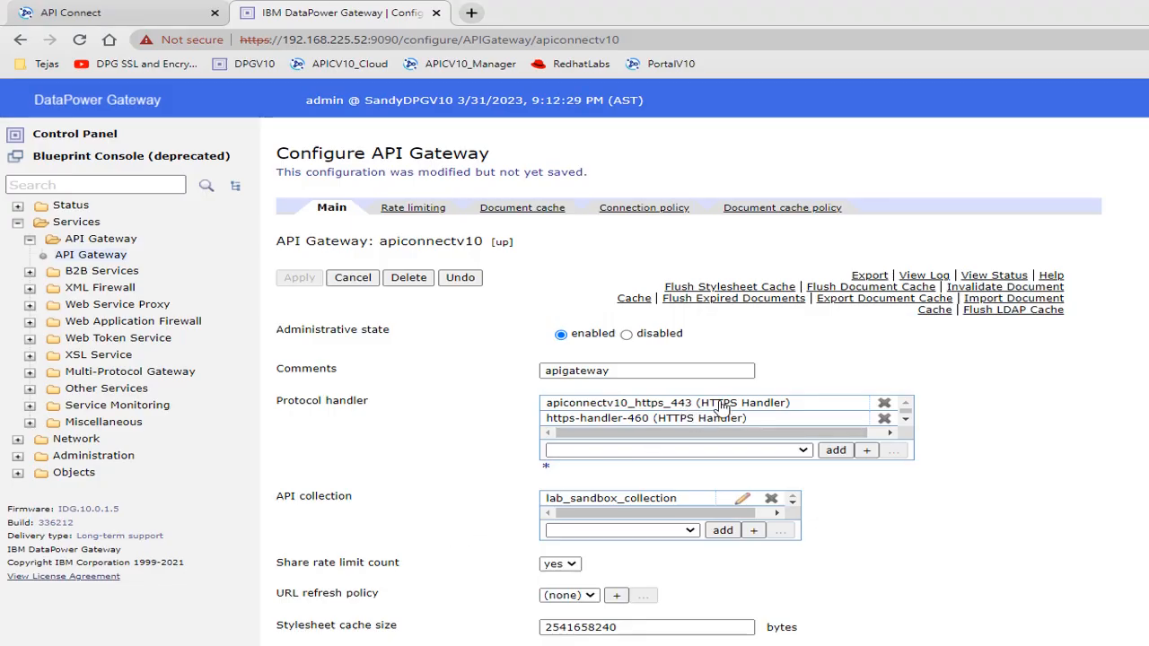
{"action": "left_click", "coordinate": [722, 405]}
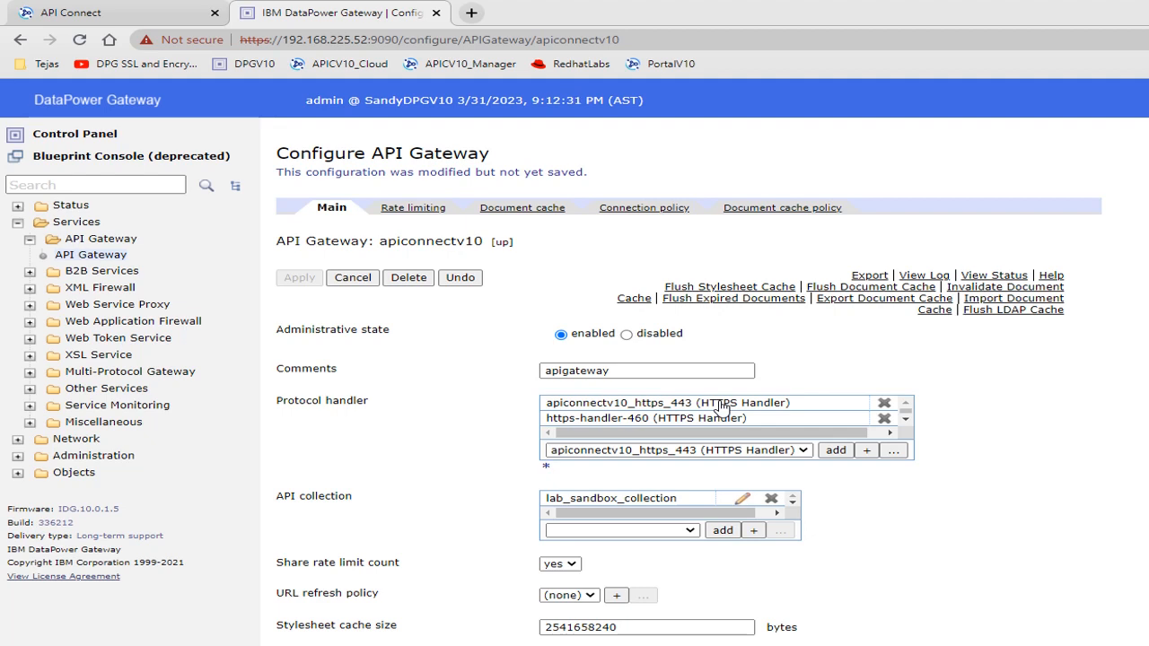
{"action": "left_click", "coordinate": [706, 420]}
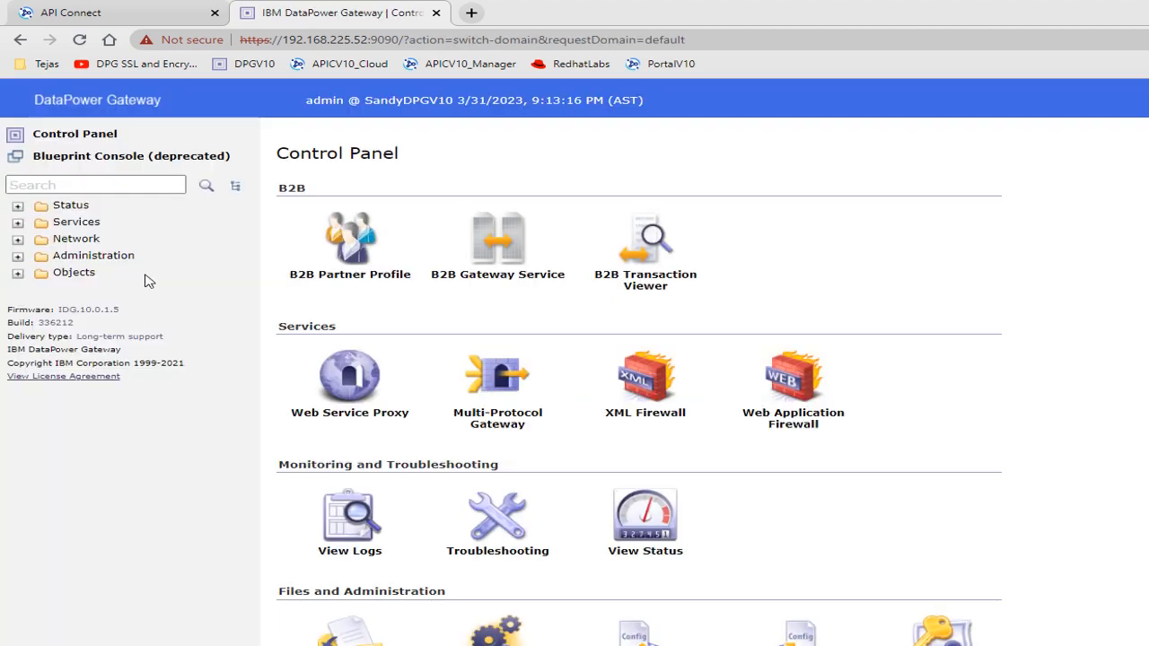
- In the default domain, search the navigation for "appl" and open the apiconnectv10 application domain's configuration
{"action": "left_click", "coordinate": [114, 186]}
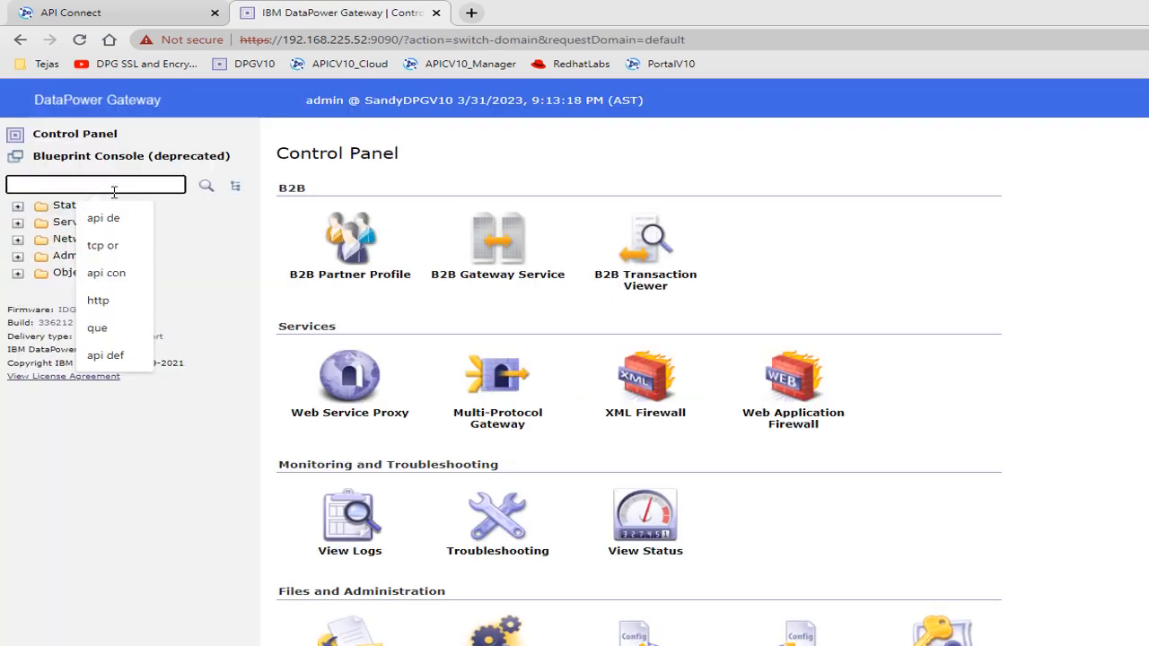
{"action": "type", "text": "appl"}
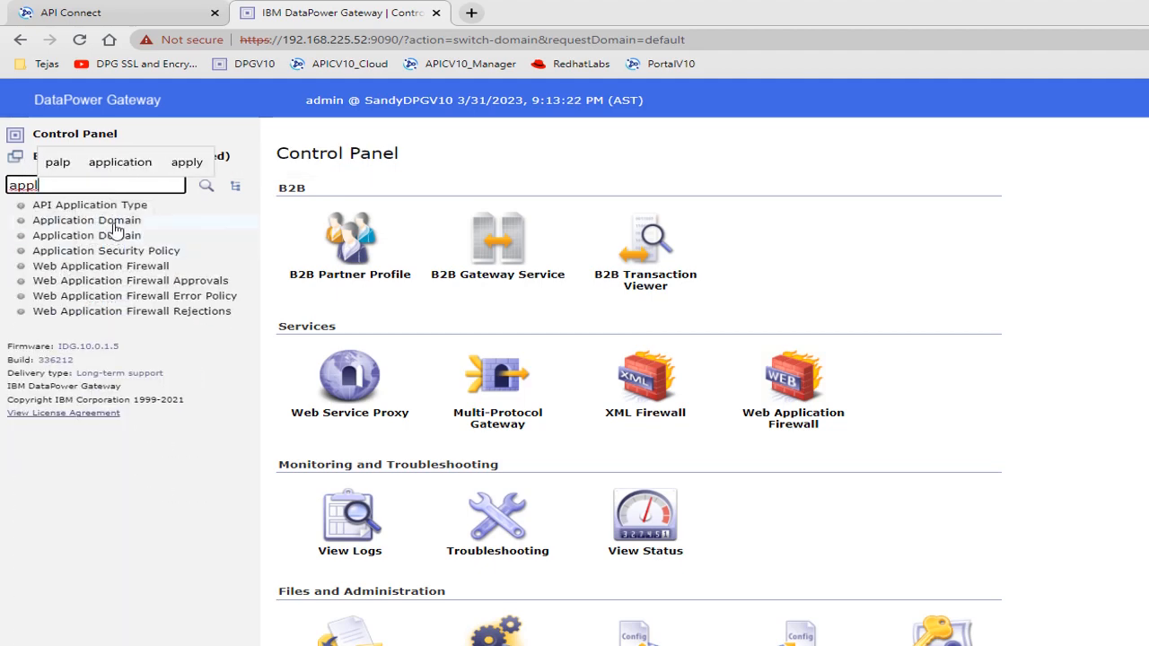
{"action": "left_click", "coordinate": [115, 231]}
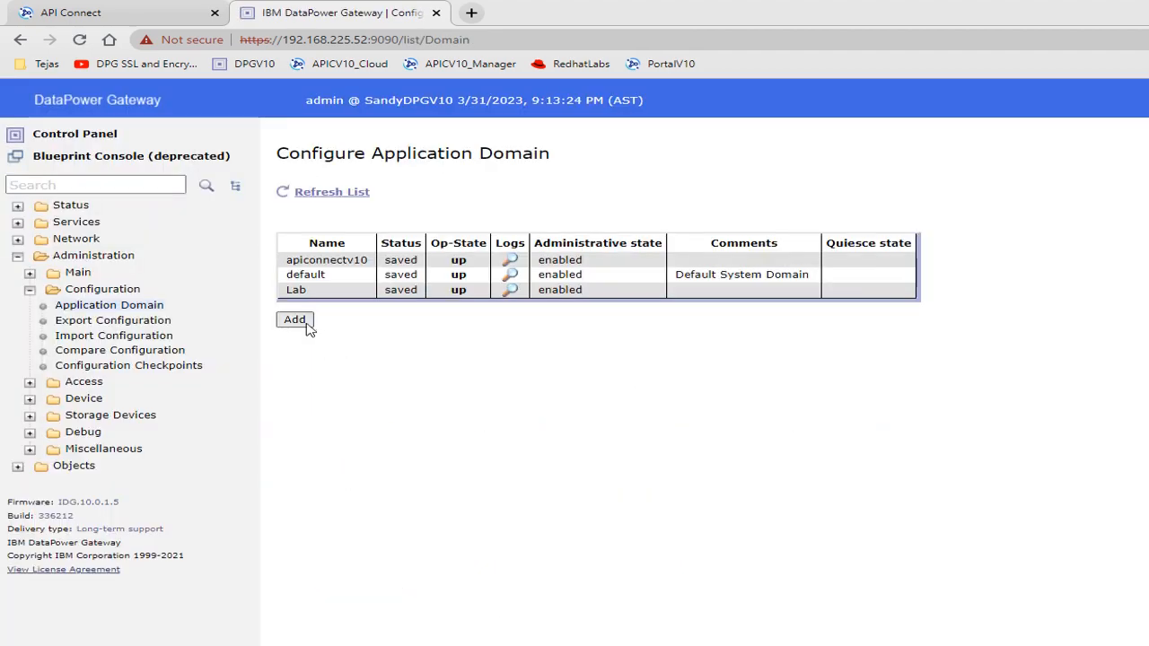
{"action": "left_click", "coordinate": [327, 261]}
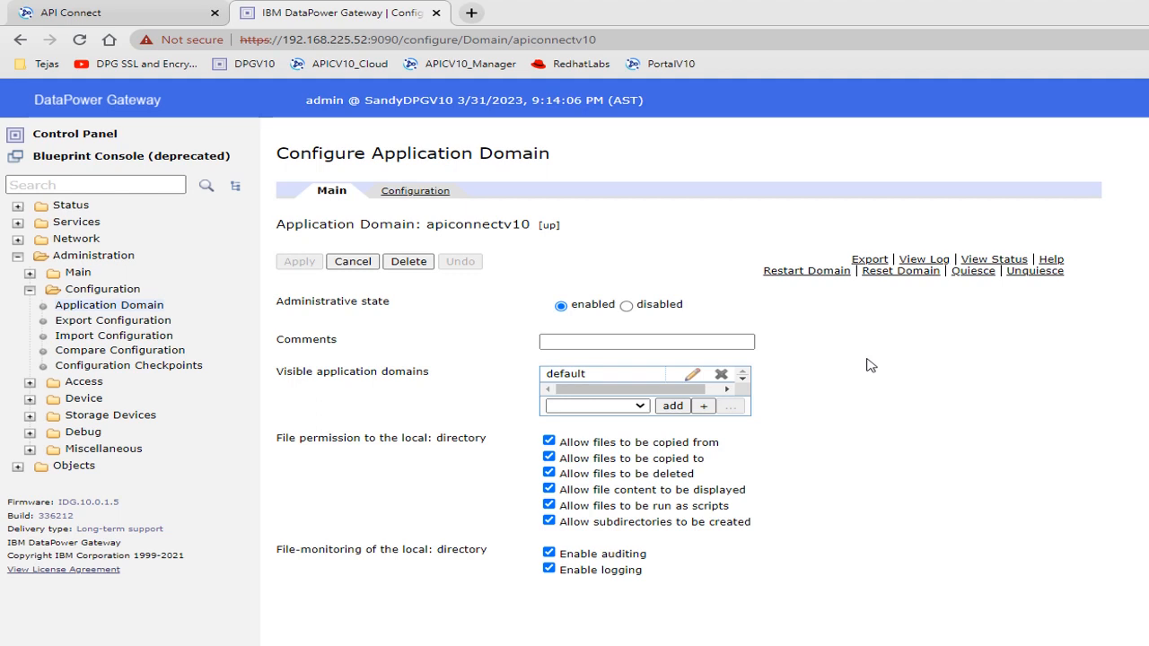
- Restart the apiconnectv10 application domain, confirm the action and dismiss the completion window
{"action": "left_click", "coordinate": [801, 272]}
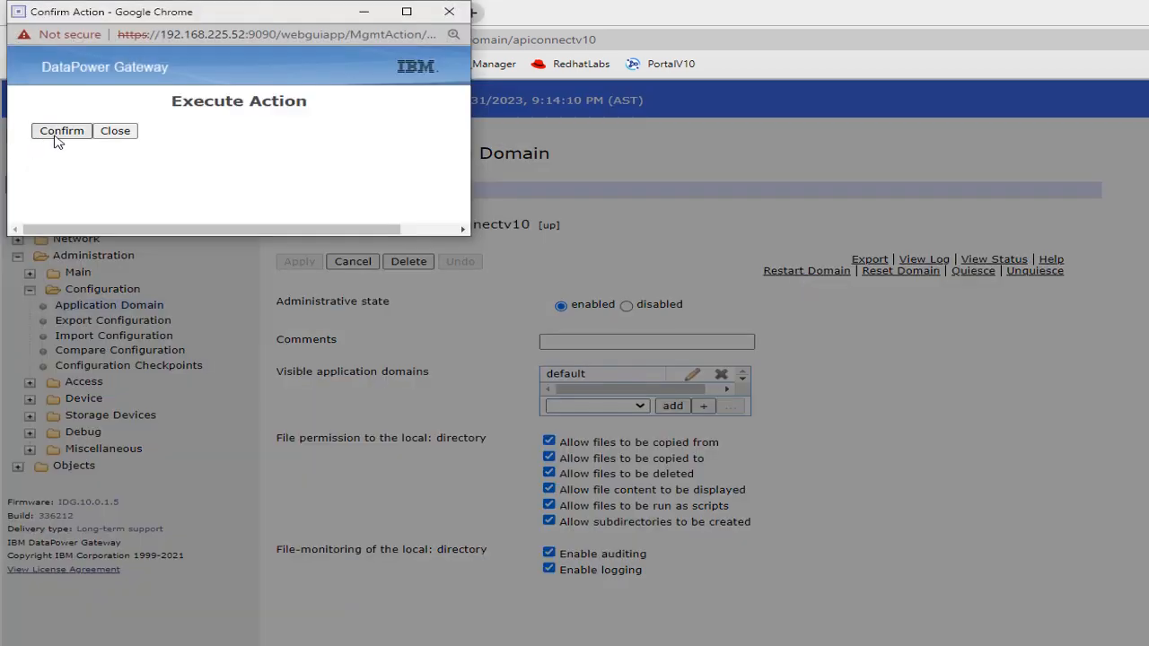
{"action": "left_click", "coordinate": [56, 133]}
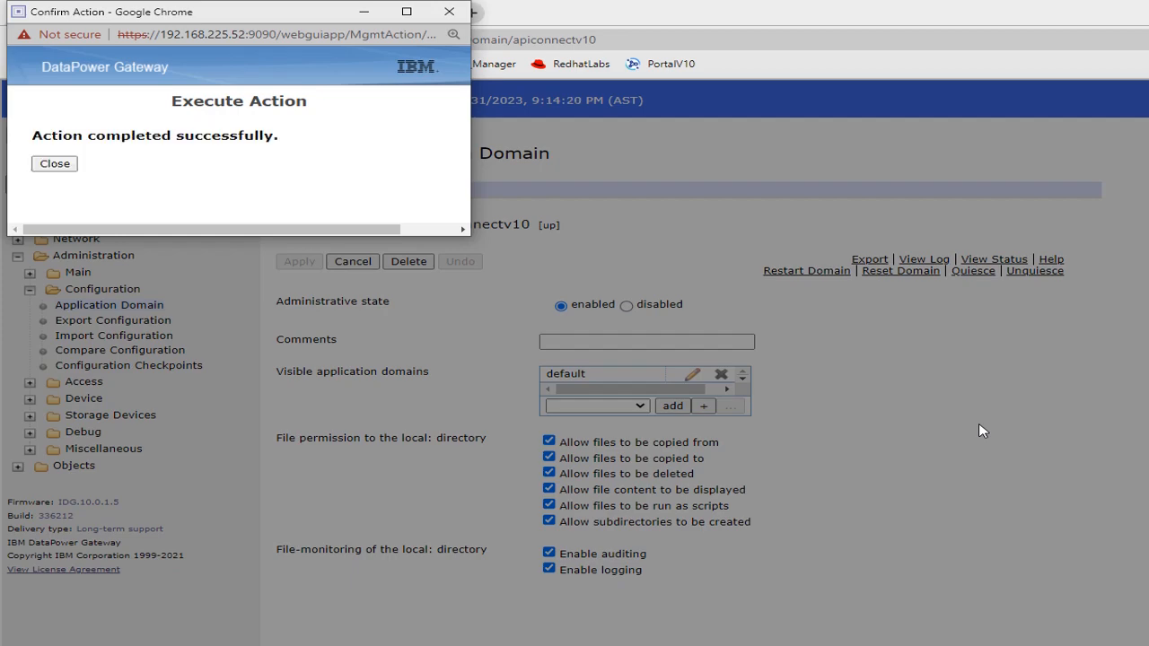
{"action": "left_click", "coordinate": [69, 163]}
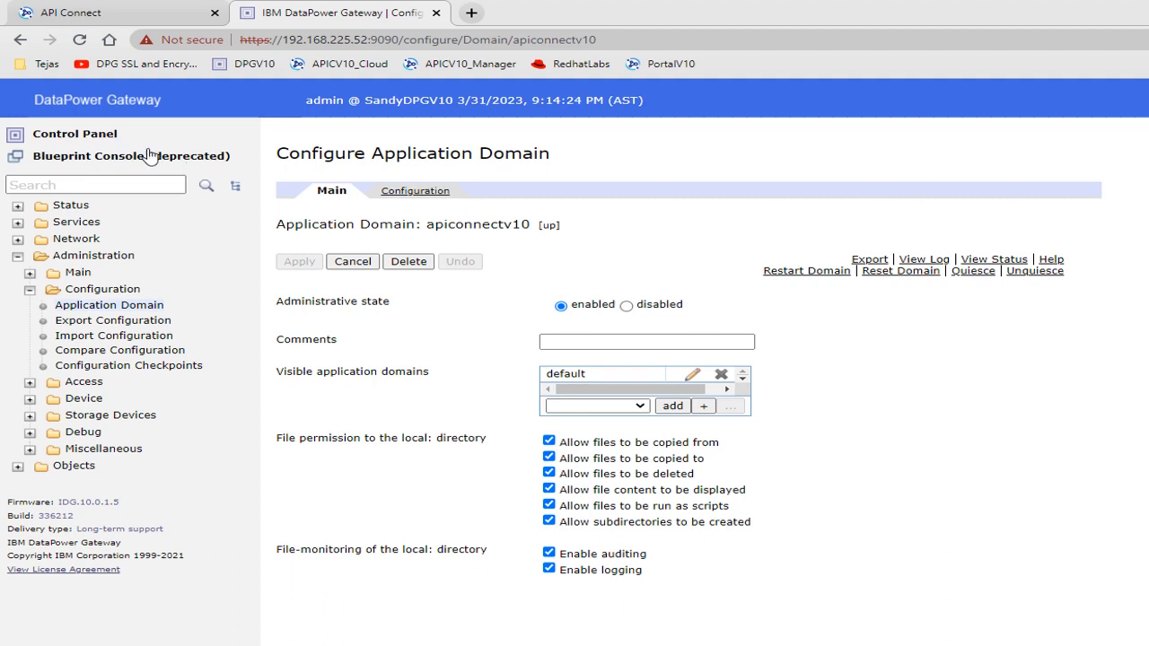
- Switch to the apiconnectv10 domain, search the navigation for "api ga" and open the apiconnectv10 API Gateway configuration
{"action": "left_click", "coordinate": [79, 143]}
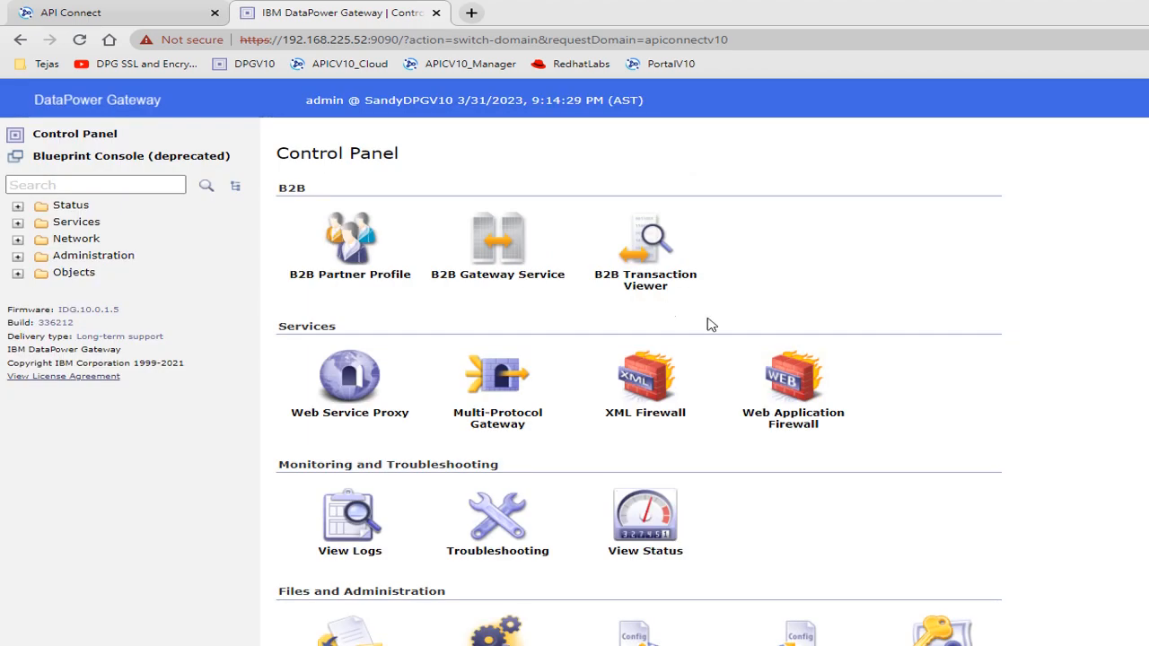
{"action": "left_click", "coordinate": [86, 185]}
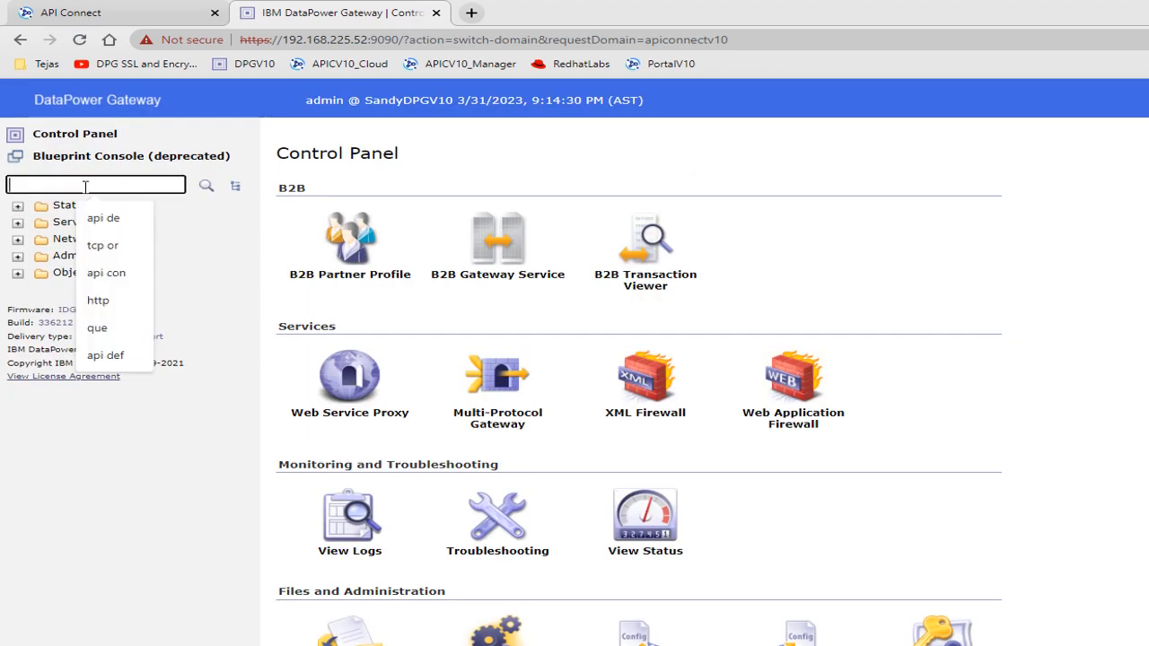
{"action": "type", "text": "api ga"}
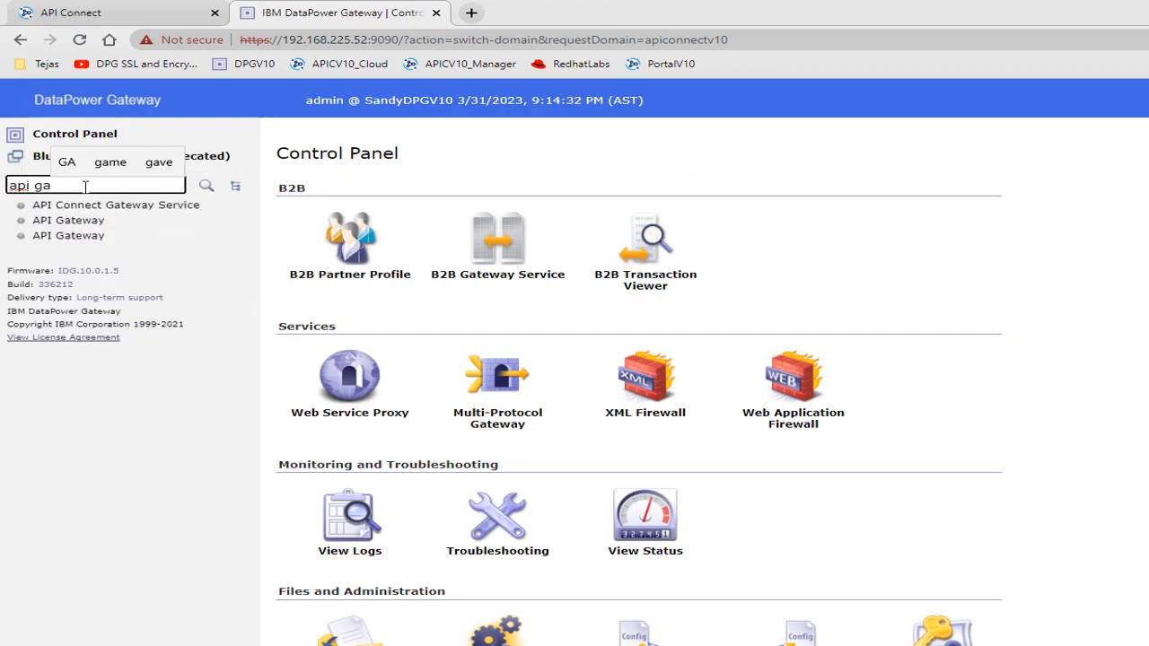
{"action": "left_click", "coordinate": [84, 228]}
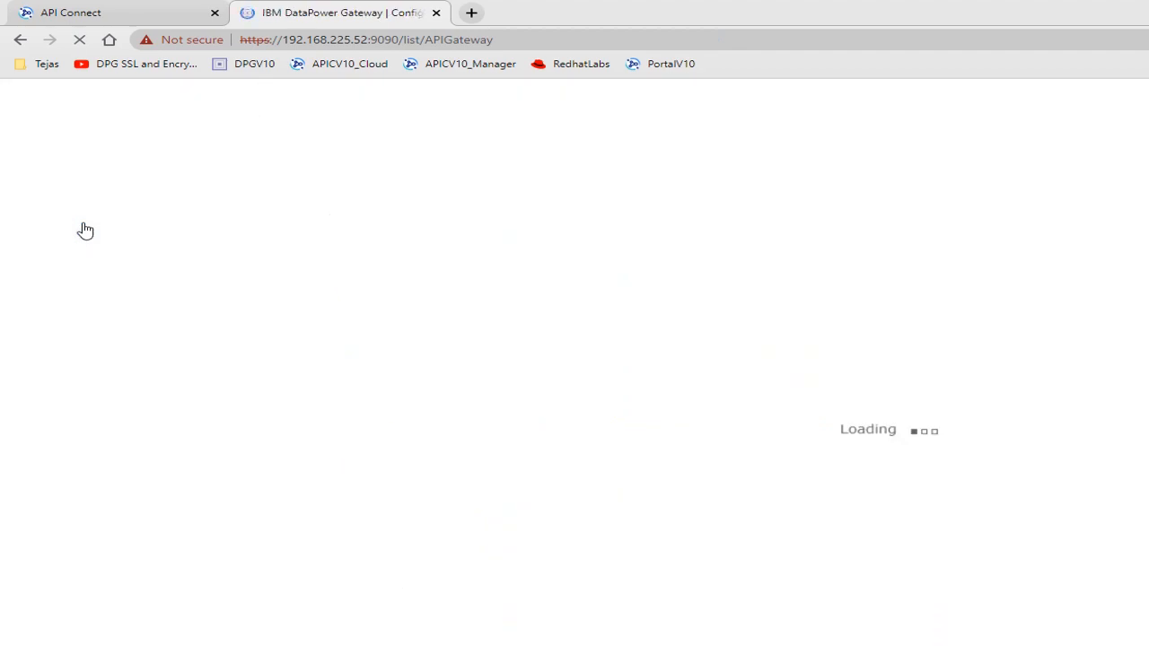
{"action": "left_click", "coordinate": [344, 266]}
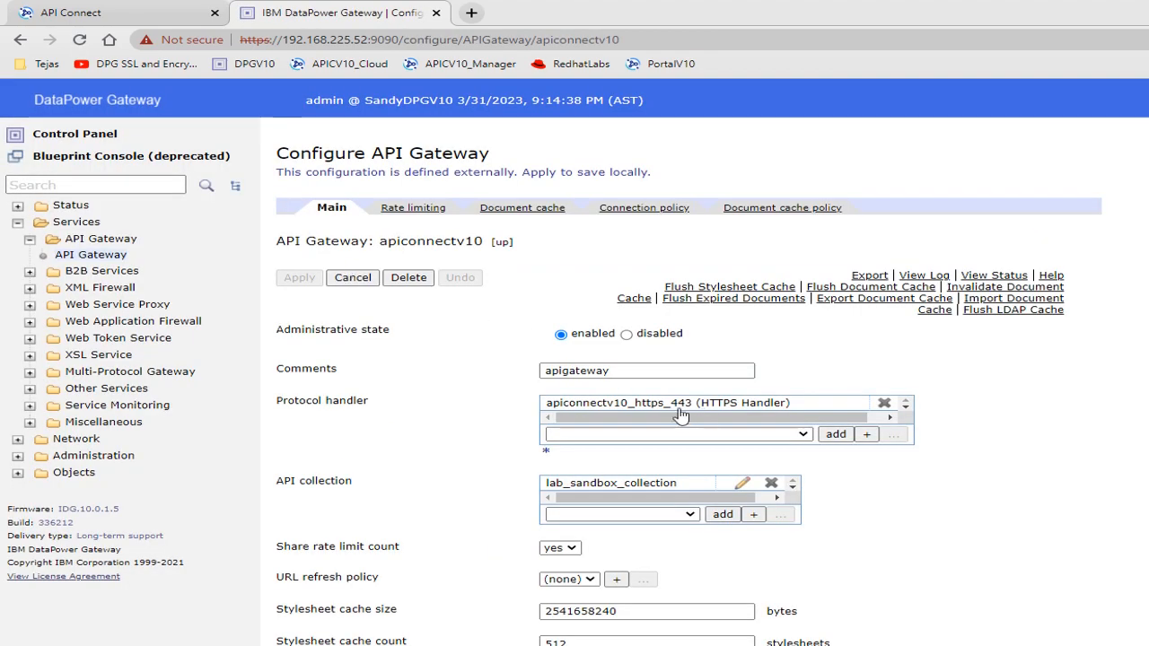
- Add https-handler-460 (HTTPS Handler) to the API Gateway's protocol handlers and apply the change
{"action": "left_click", "coordinate": [802, 437]}
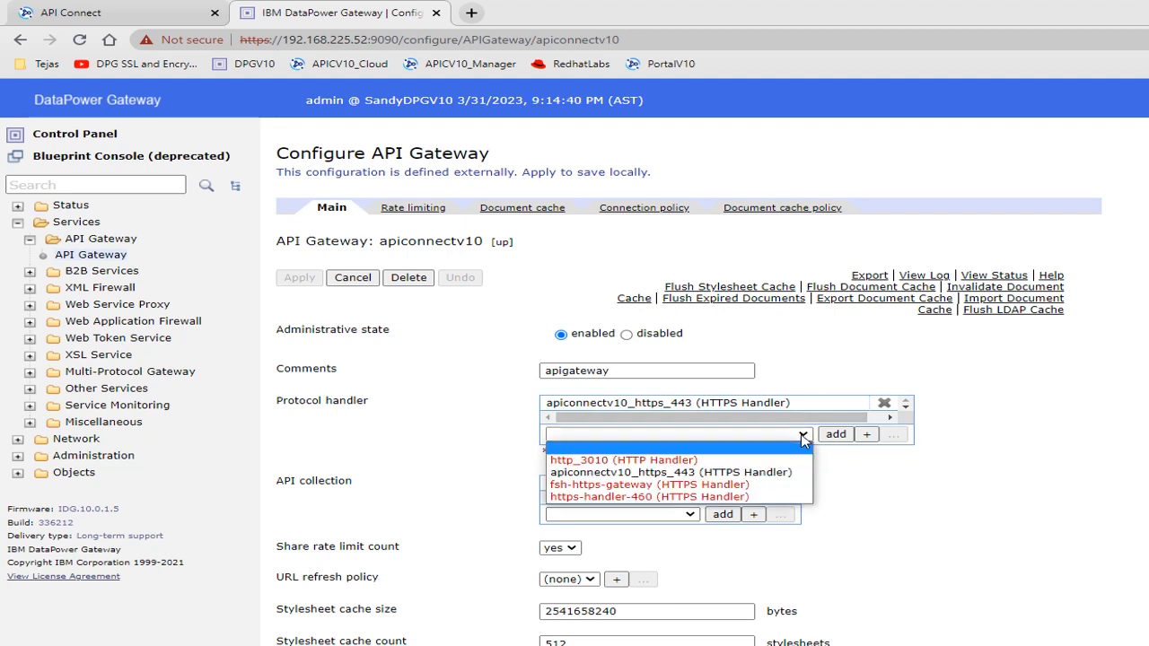
{"action": "left_click", "coordinate": [634, 499]}
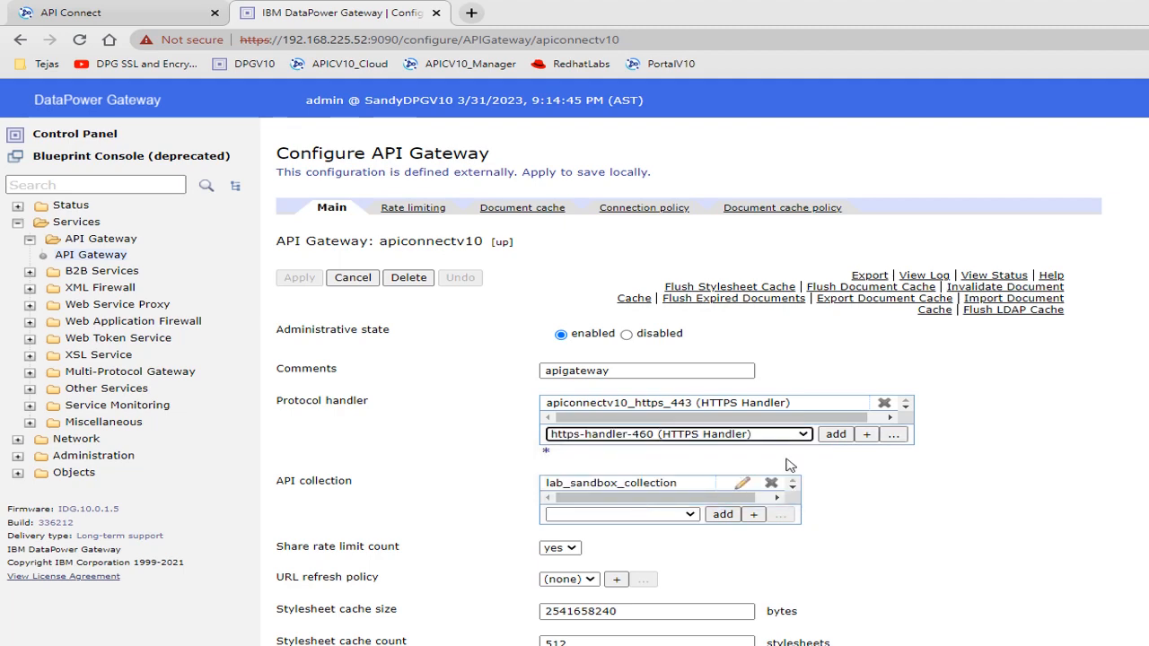
{"action": "left_click", "coordinate": [835, 435]}
{"action": "left_click", "coordinate": [300, 278]}
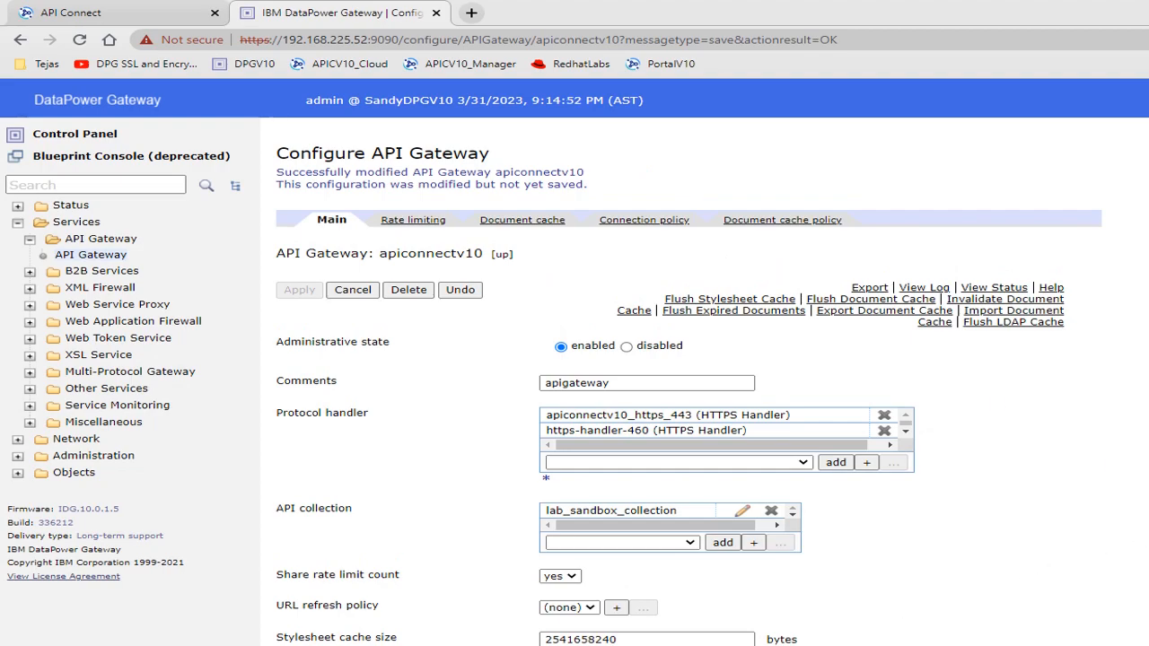
- Switch to Notepad++ and examine the https-handler-460 settings, from front-protocol to header-timeout, in httpsHandlerExtension.txt
{"action": "key", "text": "alt+Tab"}
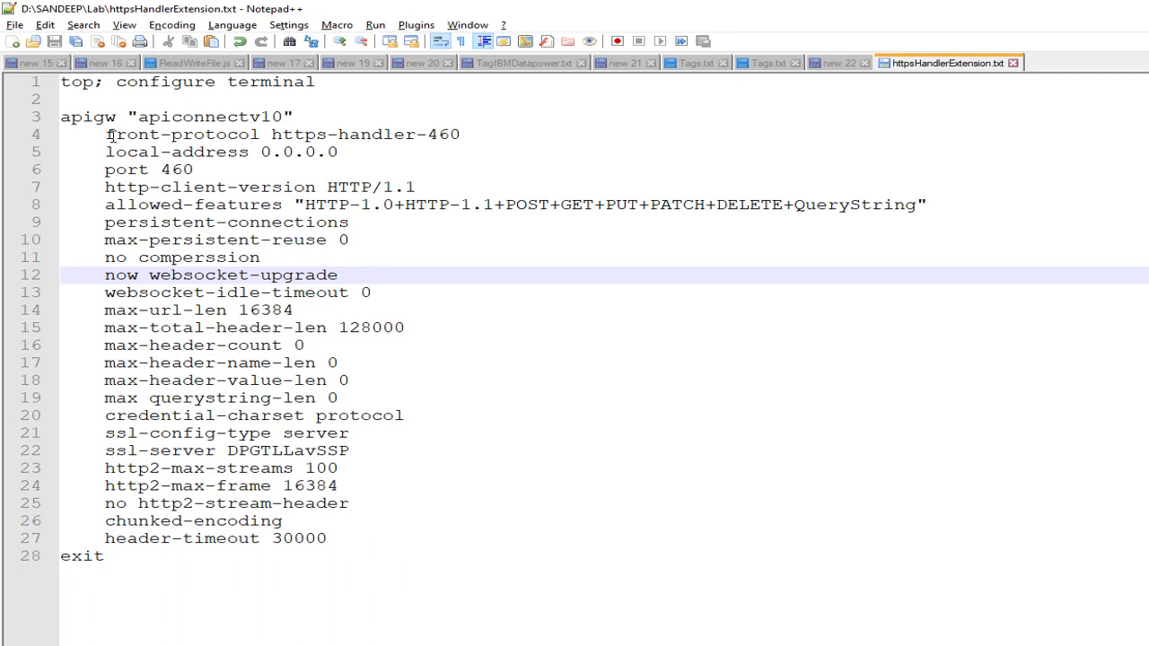
{"action": "left_click_drag", "start_coordinate": [106, 134], "coordinate": [328, 537]}
{"action": "left_click", "coordinate": [441, 566]}
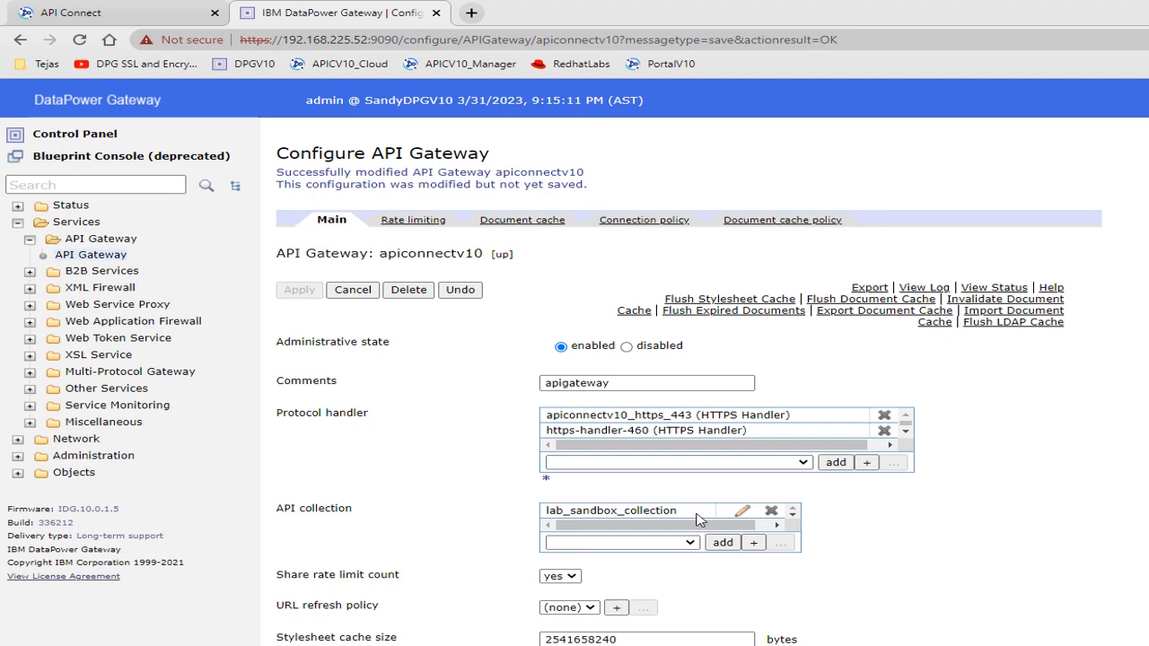
- Switch back to the DataPower console and open the https-handler-460 configuration from the gateway's protocol handlers in a maximized window
{"action": "left_click", "coordinate": [700, 463]}
{"action": "left_click", "coordinate": [704, 441]}
{"action": "left_click", "coordinate": [893, 465]}
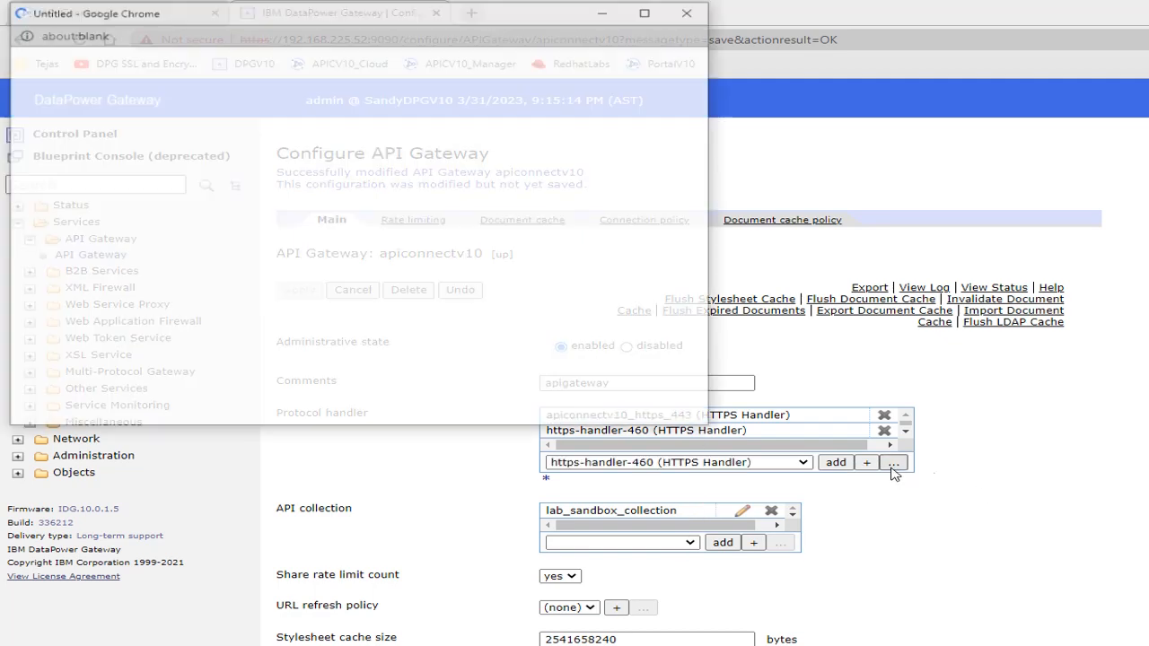
{"action": "left_click", "coordinate": [647, 13]}
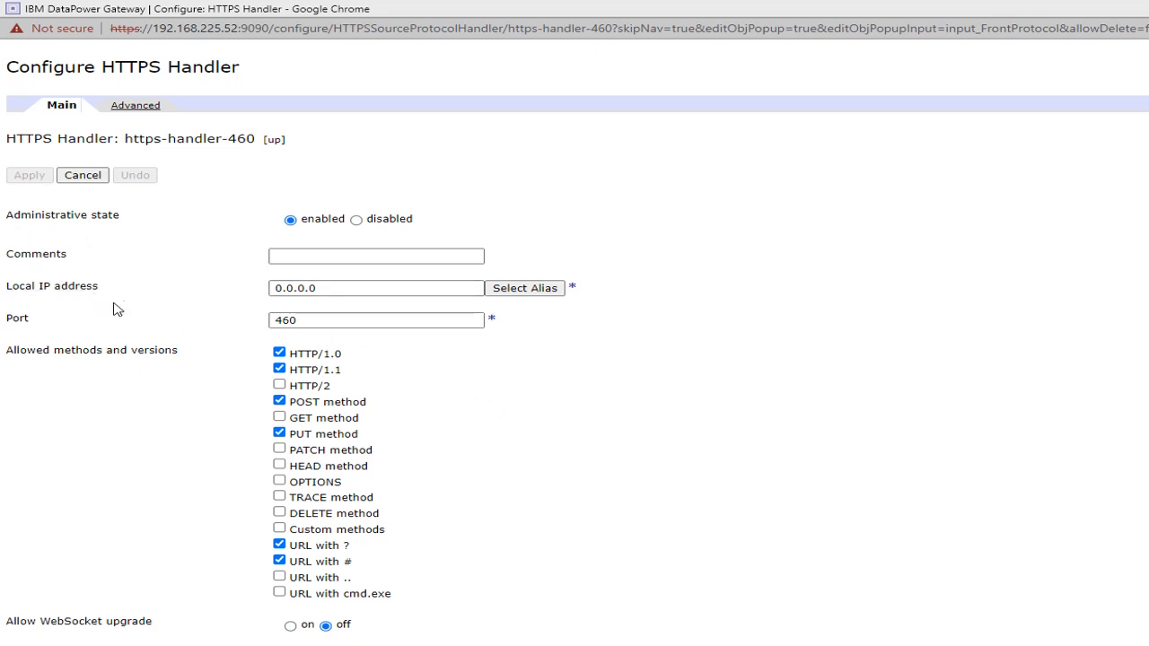
- Examine the HTTPS handler's name, local IP address, port, and allowed methods and versions
{"action": "left_click_drag", "start_coordinate": [110, 293], "coordinate": [7, 297]}
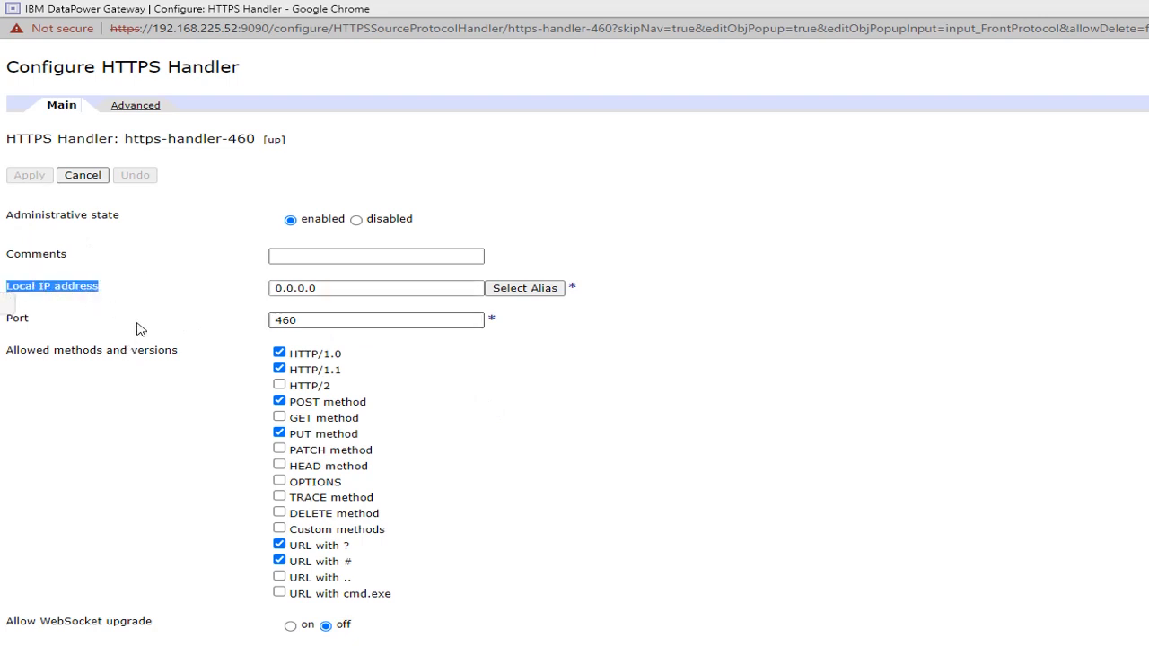
{"action": "left_click", "coordinate": [139, 329]}
{"action": "left_click_drag", "start_coordinate": [59, 138], "coordinate": [245, 142]}
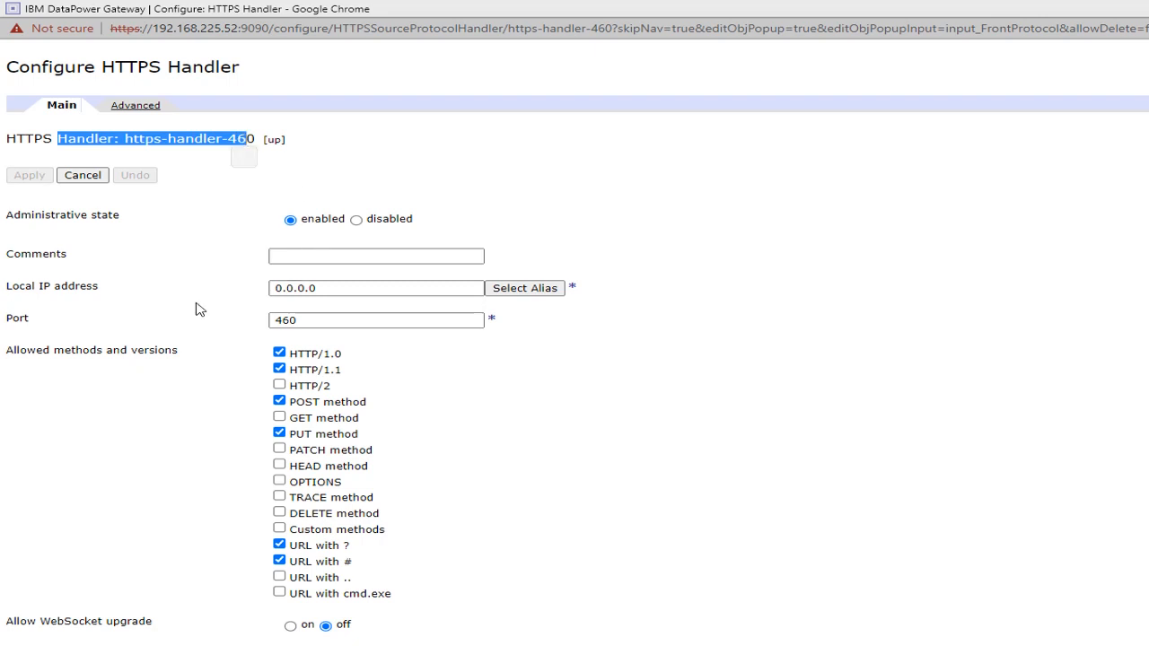
{"action": "left_click_drag", "start_coordinate": [47, 321], "coordinate": [11, 323]}
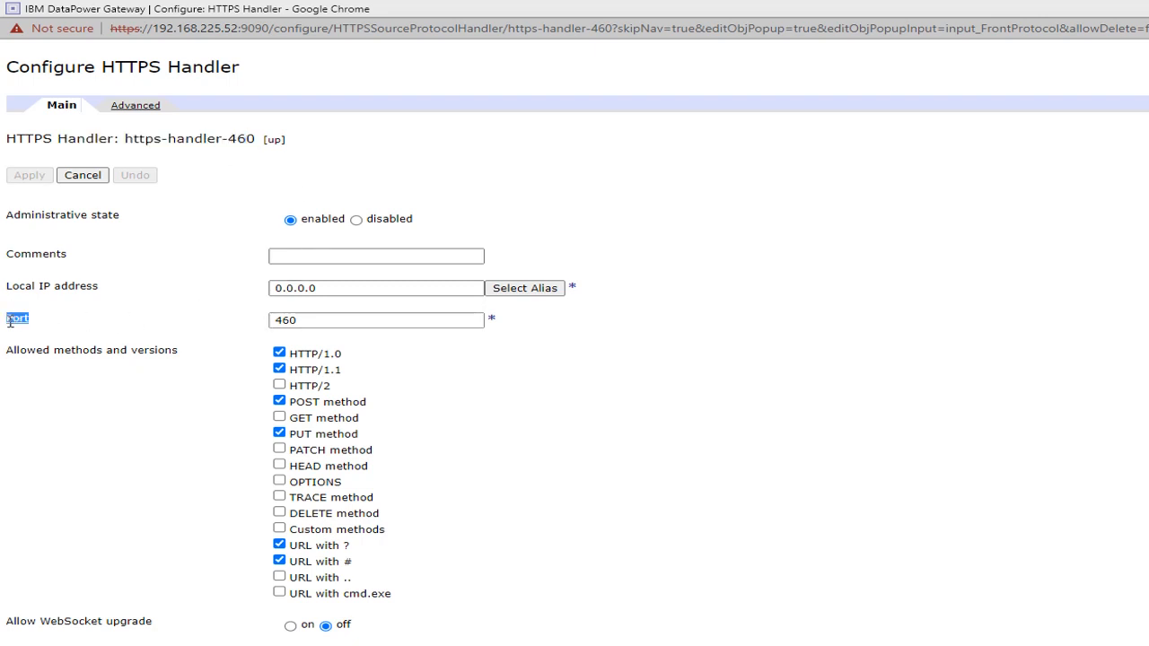
{"action": "left_click", "coordinate": [85, 390]}
{"action": "left_click_drag", "start_coordinate": [195, 357], "coordinate": [12, 361]}
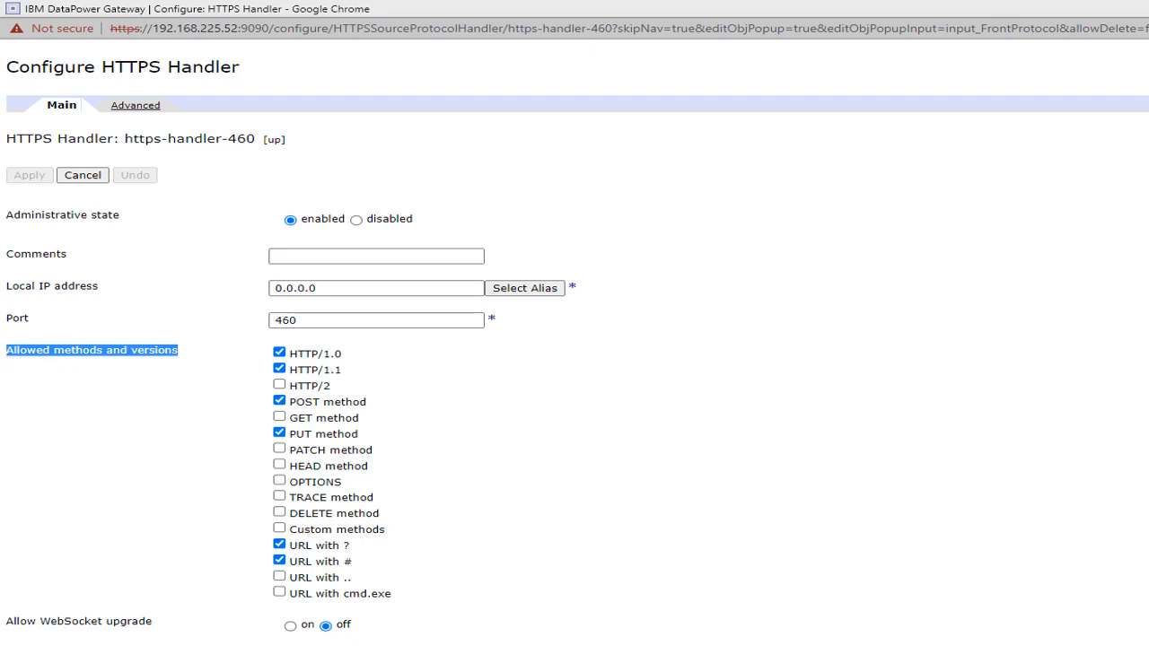
{"action": "left_click", "coordinate": [216, 539]}
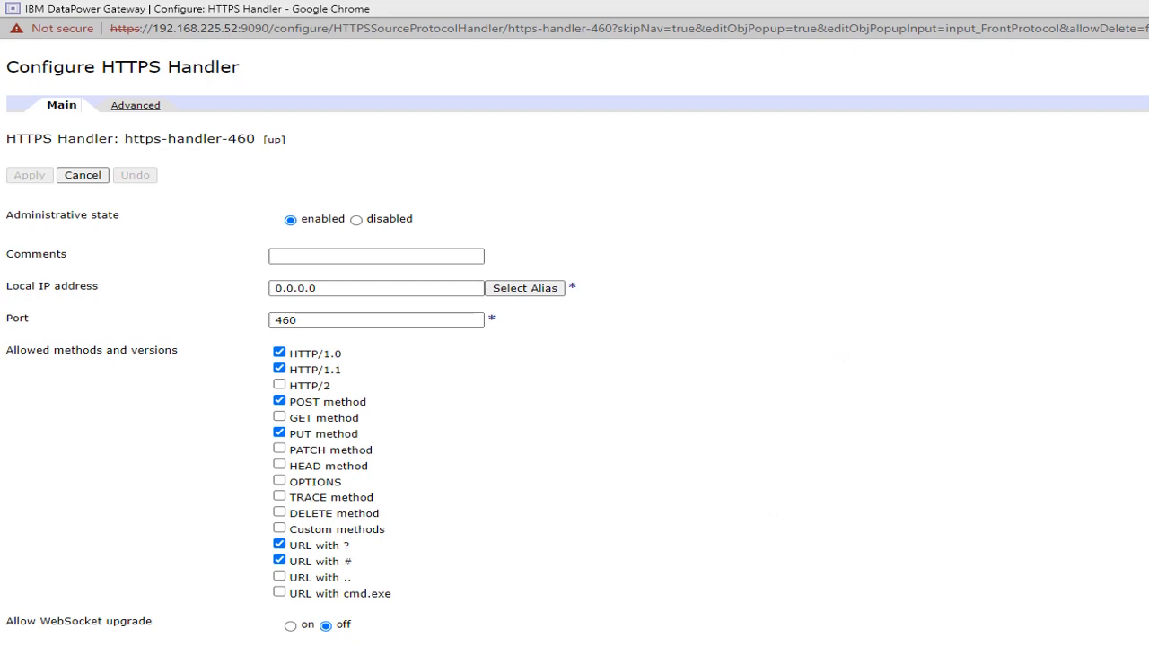
- Restore the handler window's size and inspect the DPGTLLavSSP TLS server profile's ciphers, identification credentials and client authentication settings, closing the profile without changes
{"action": "left_click", "coordinate": [1148, 8]}
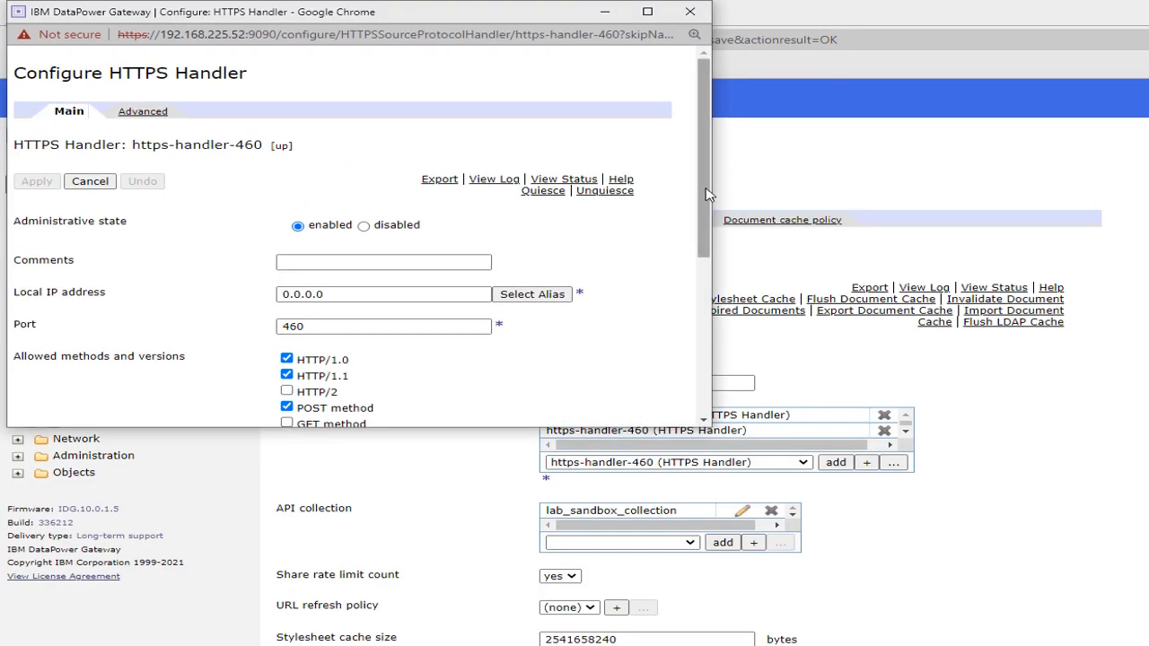
{"action": "left_click_drag", "start_coordinate": [705, 191], "coordinate": [695, 350]}
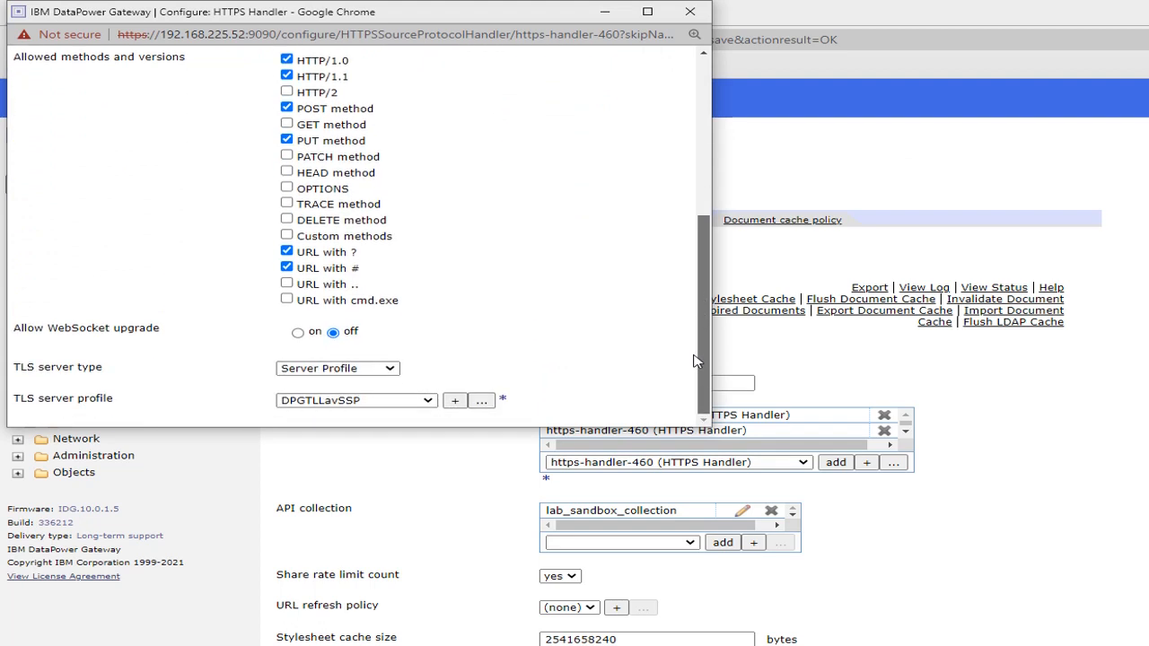
{"action": "mouse_move", "coordinate": [77, 376]}
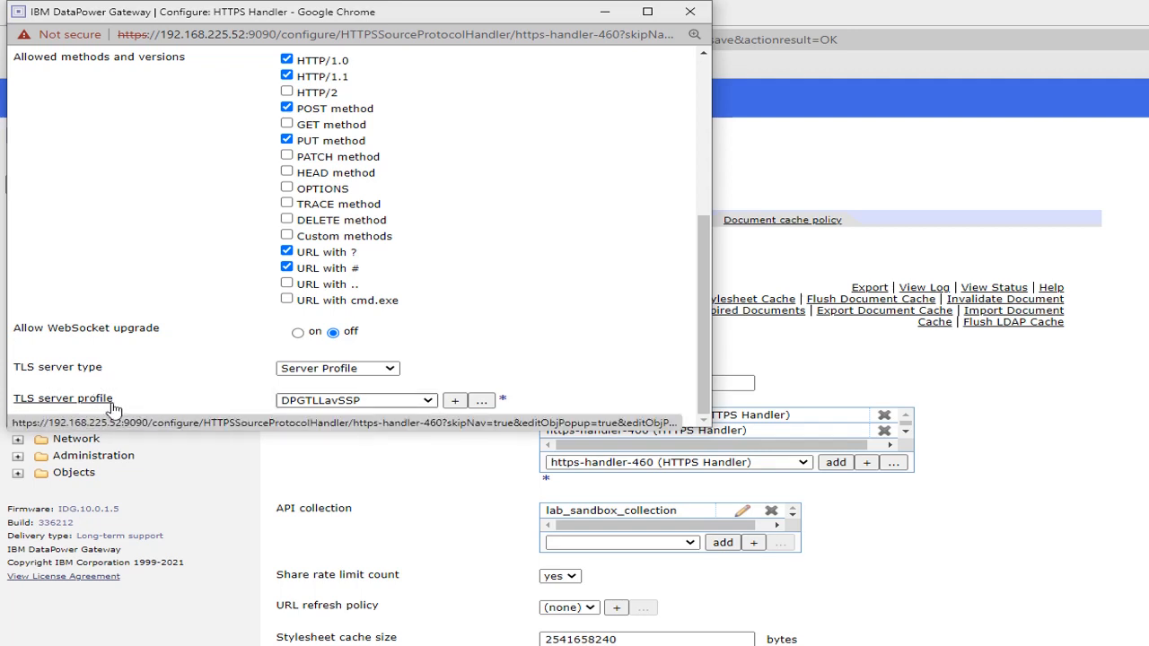
{"action": "left_click", "coordinate": [482, 401]}
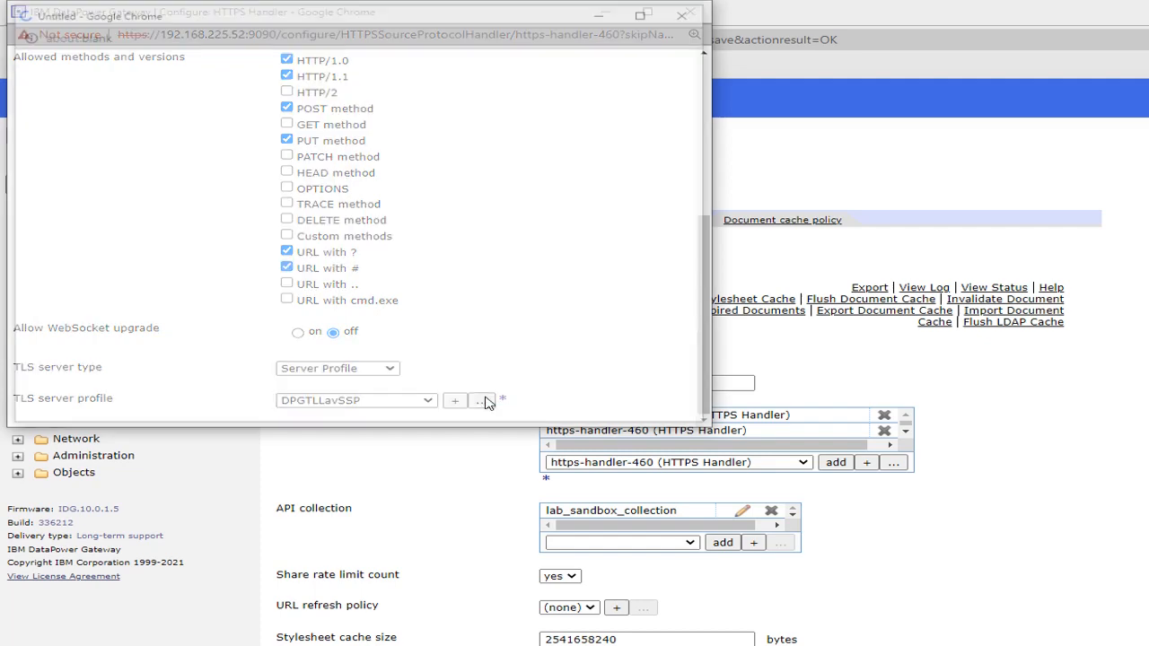
{"action": "scroll", "coordinate": [539, 292], "scroll_direction": "down", "scroll_amount": 4}
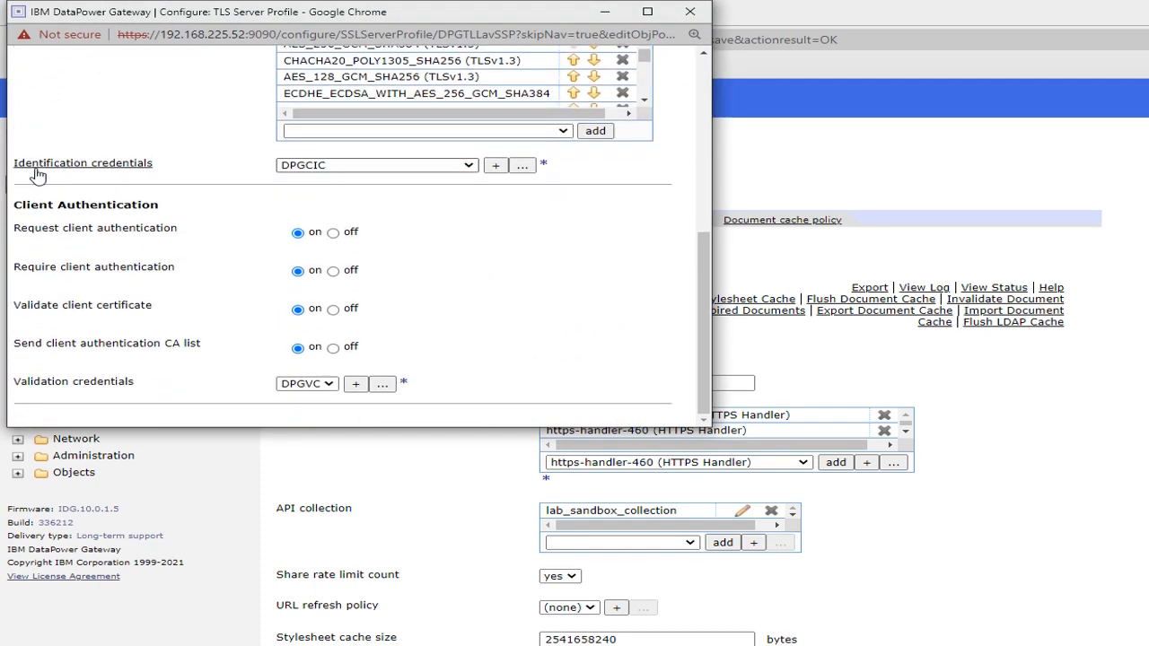
{"action": "scroll", "coordinate": [223, 263], "scroll_direction": "up", "scroll_amount": 5}
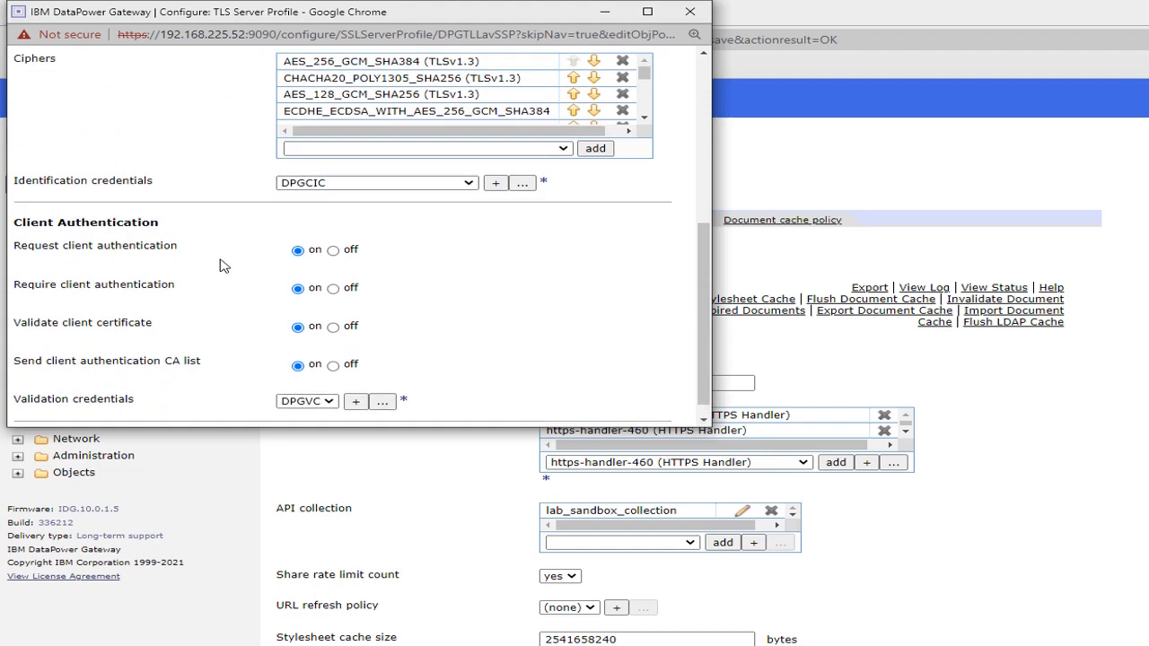
{"action": "scroll", "coordinate": [224, 266], "scroll_direction": "down", "scroll_amount": 5}
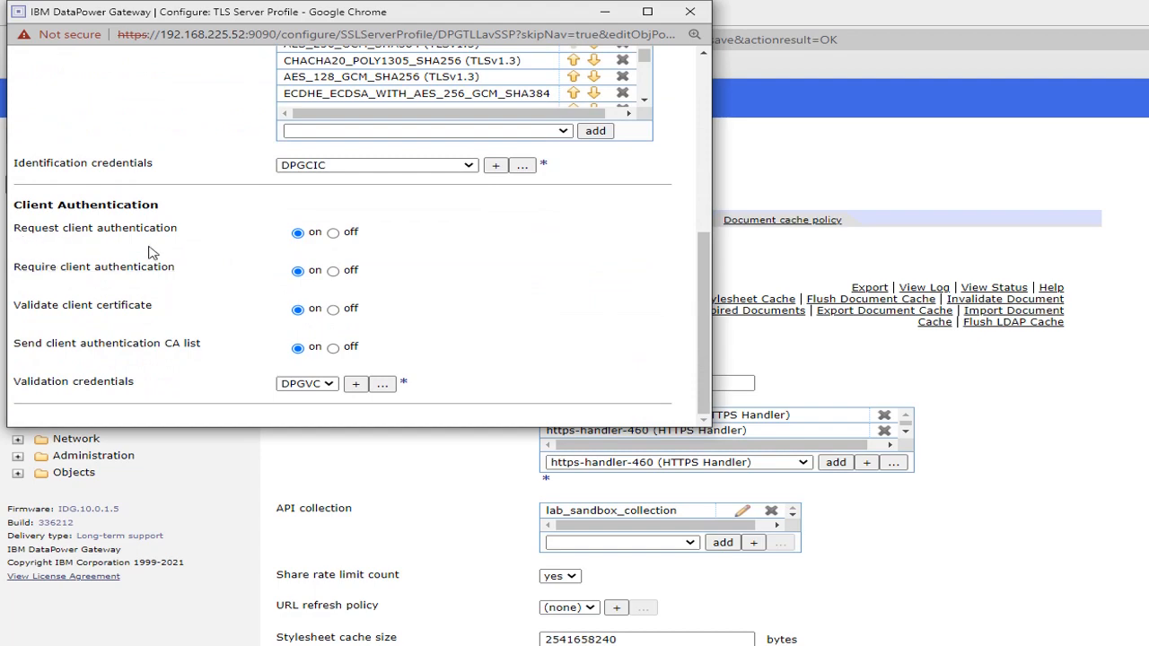
{"action": "scroll", "coordinate": [175, 269], "scroll_direction": "up", "scroll_amount": 10}
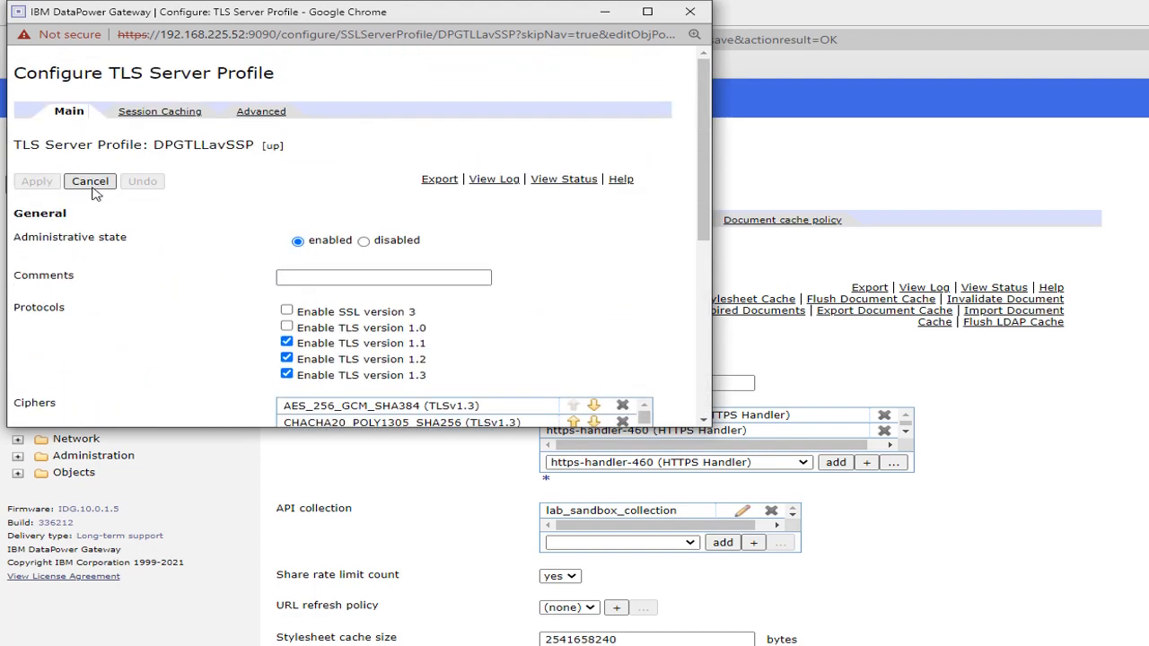
{"action": "left_click", "coordinate": [94, 189]}
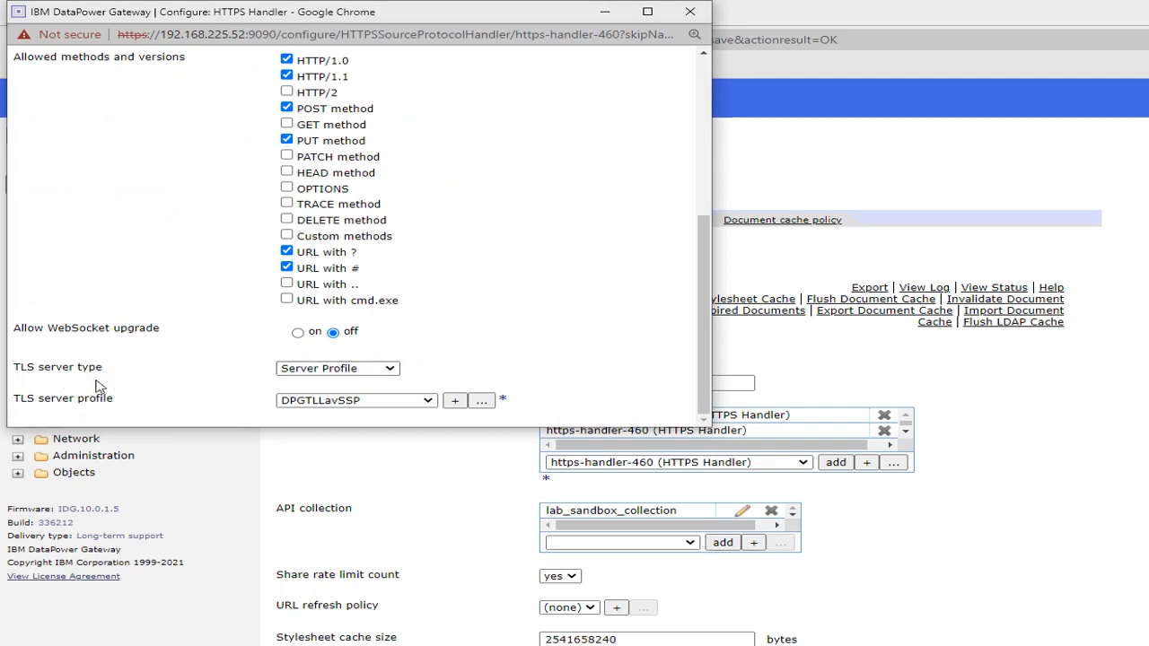
- Review https-handler-460's advanced connection, header limit and HTTP/2 settings, minimize its window and return to httpsHandlerExtension.txt in Notepad++
{"action": "scroll", "coordinate": [202, 318], "scroll_direction": "up", "scroll_amount": 4}
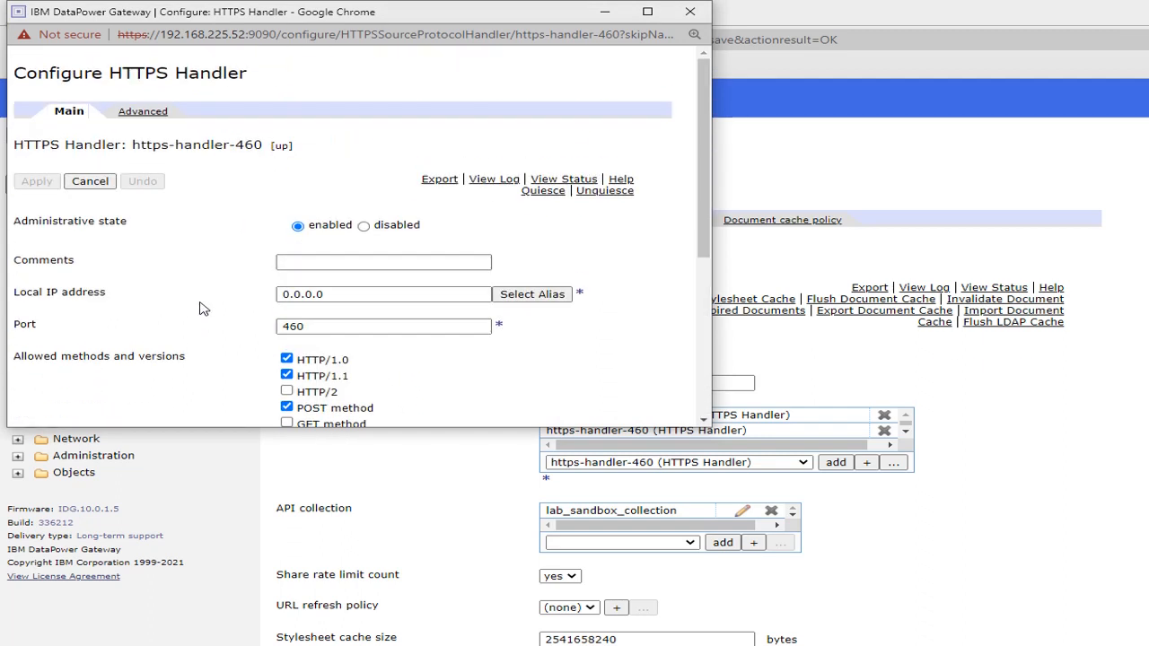
{"action": "left_click", "coordinate": [144, 112]}
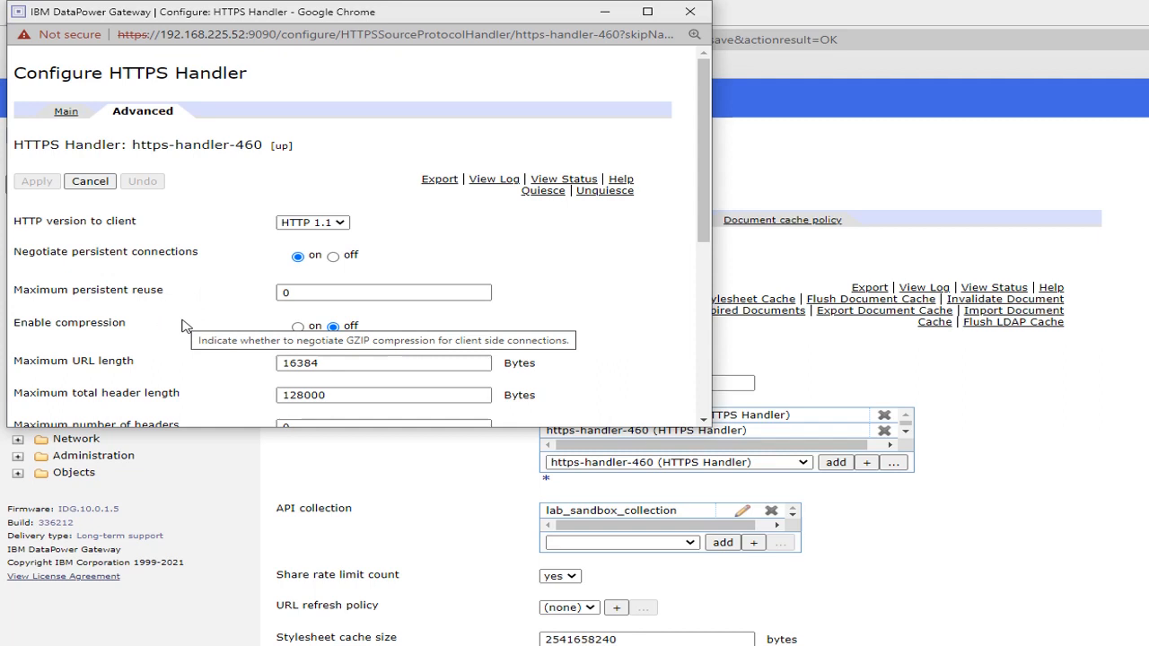
{"action": "scroll", "coordinate": [181, 325], "scroll_direction": "down", "scroll_amount": 1}
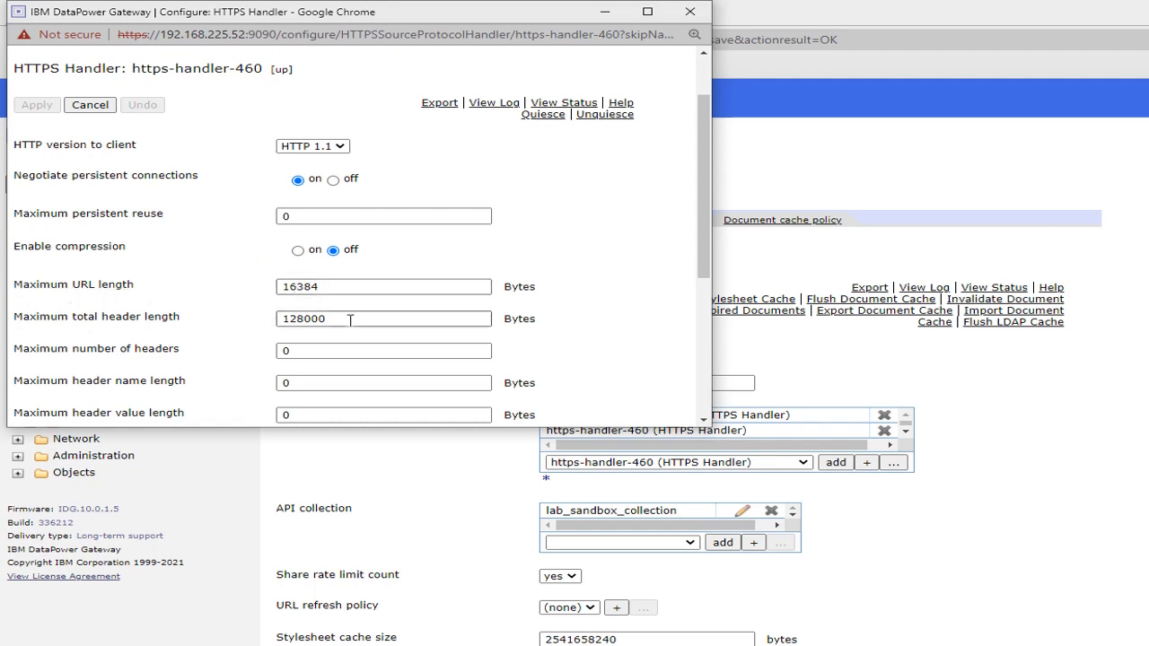
{"action": "scroll", "coordinate": [352, 325], "scroll_direction": "down", "scroll_amount": 1}
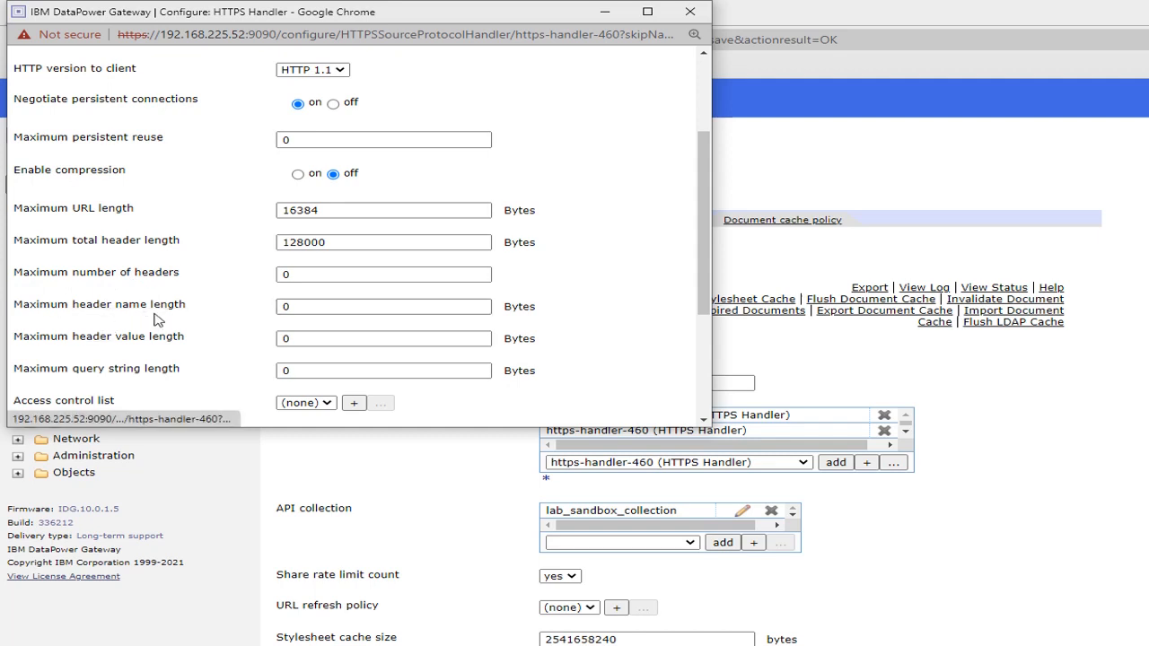
{"action": "scroll", "coordinate": [215, 278], "scroll_direction": "down", "scroll_amount": 3}
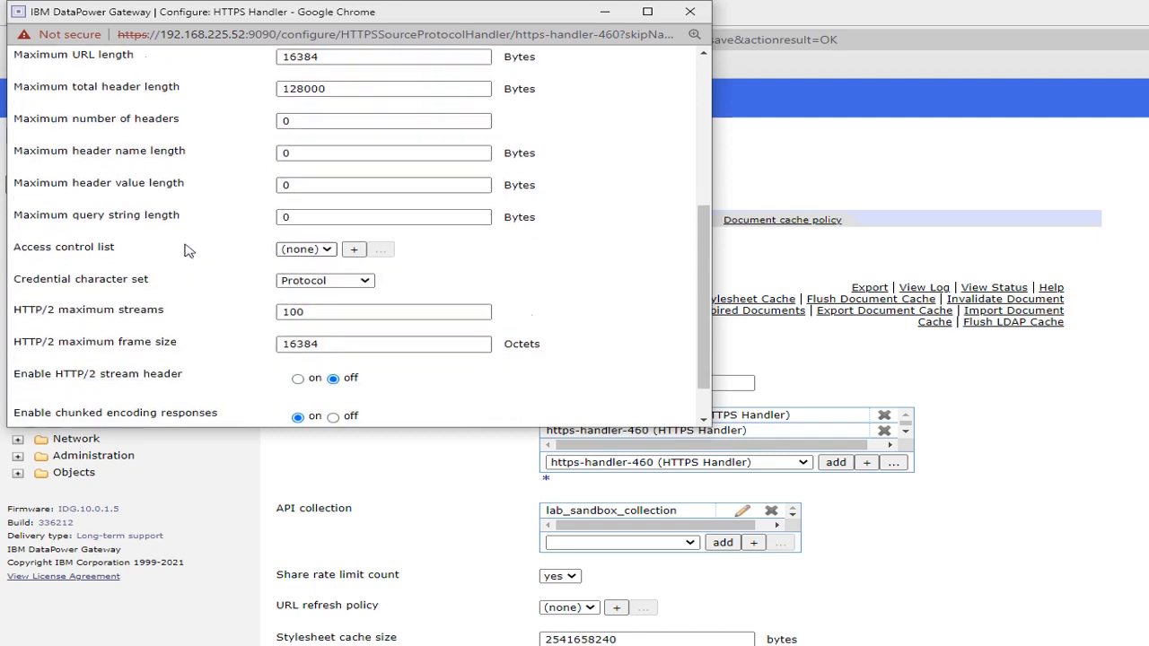
{"action": "scroll", "coordinate": [189, 251], "scroll_direction": "down", "scroll_amount": 1}
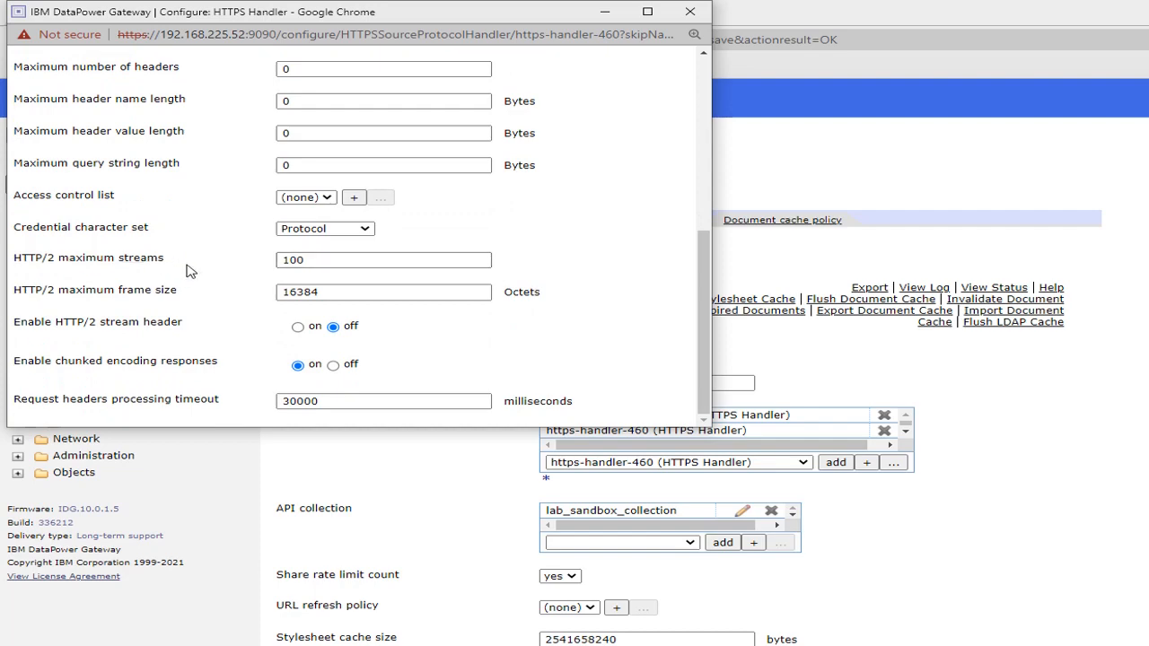
{"action": "left_click", "coordinate": [606, 17]}
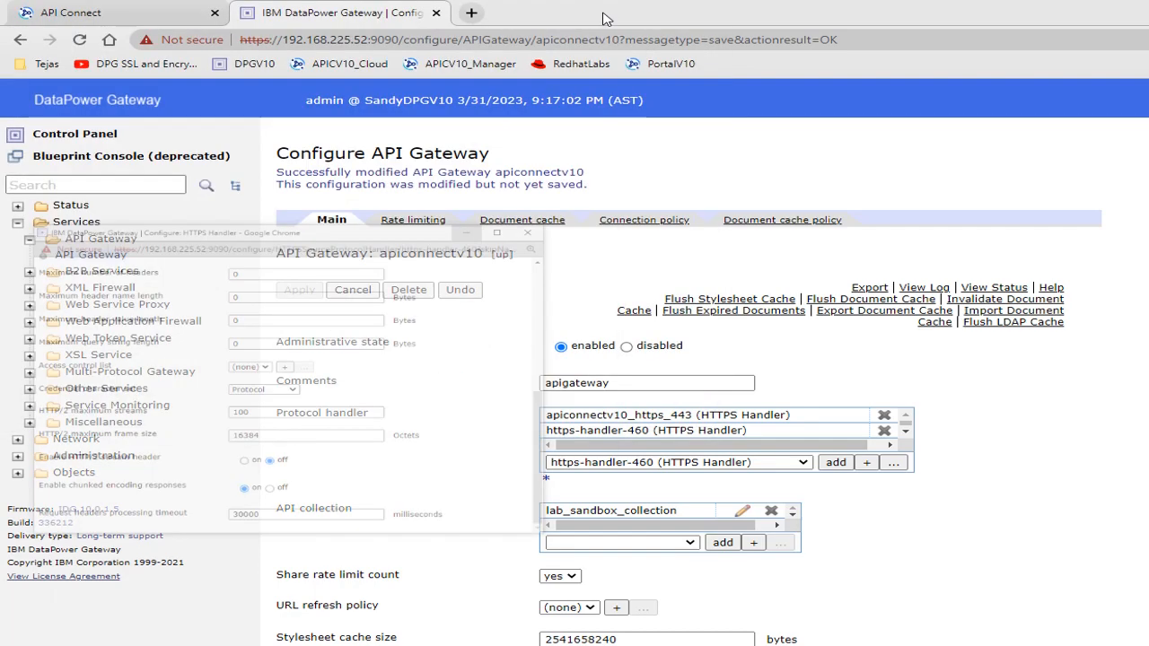
{"action": "key", "text": "alt+Tab"}
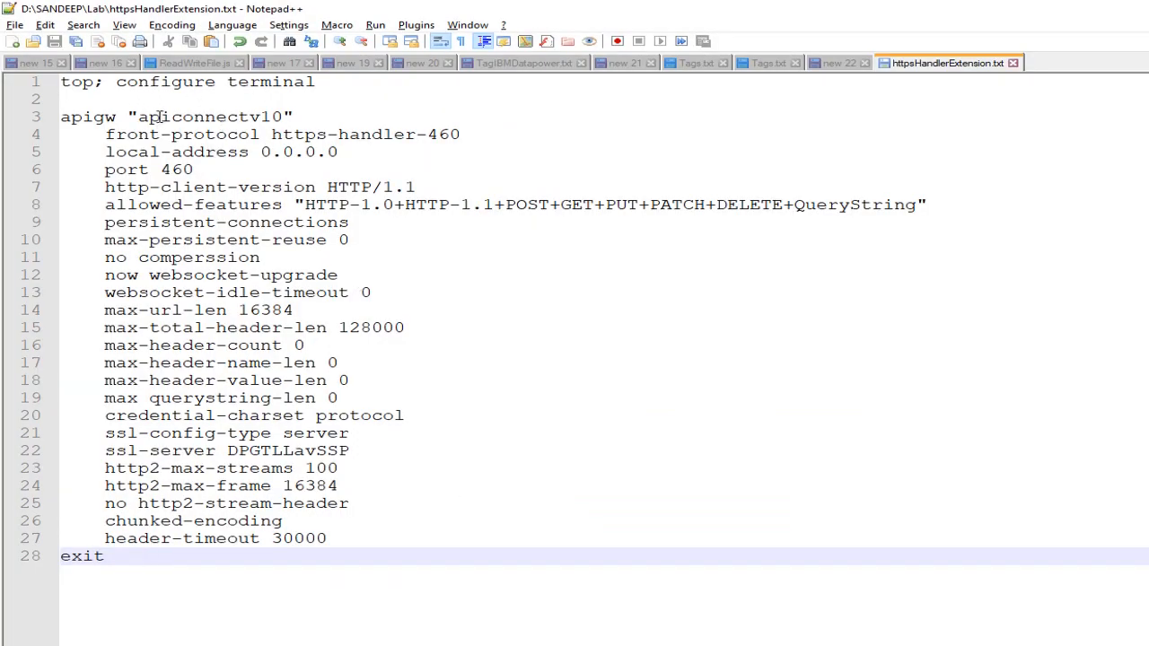
- Examine the gateway name, front-protocol handler, local address and port lines in httpsHandlerExtension.txt
{"action": "left_click", "coordinate": [141, 118]}
{"action": "double_click", "coordinate": [141, 118]}
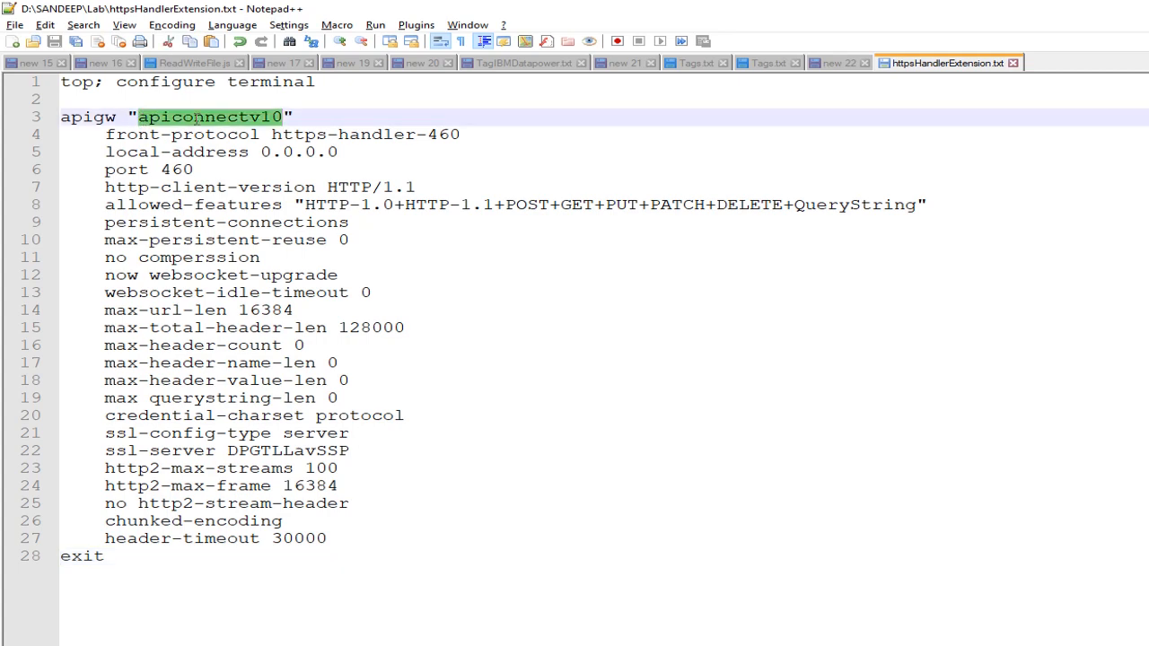
{"action": "left_click", "coordinate": [232, 117]}
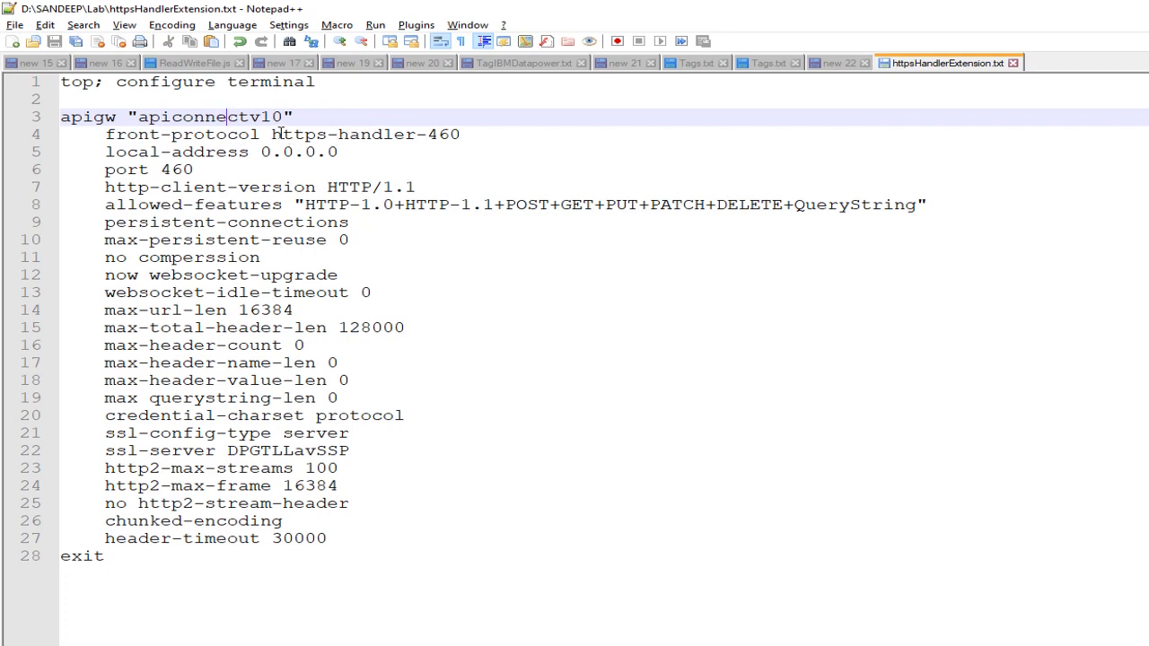
{"action": "left_click_drag", "start_coordinate": [272, 134], "coordinate": [466, 133]}
{"action": "left_click", "coordinate": [470, 133]}
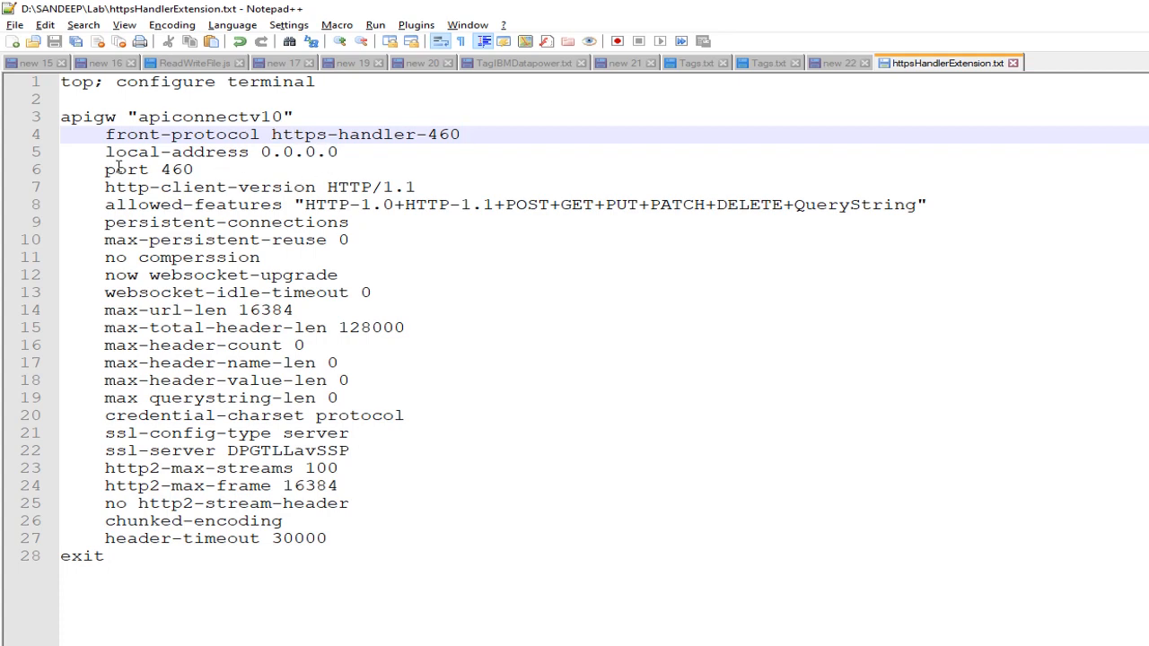
{"action": "left_click_drag", "start_coordinate": [106, 154], "coordinate": [171, 154]}
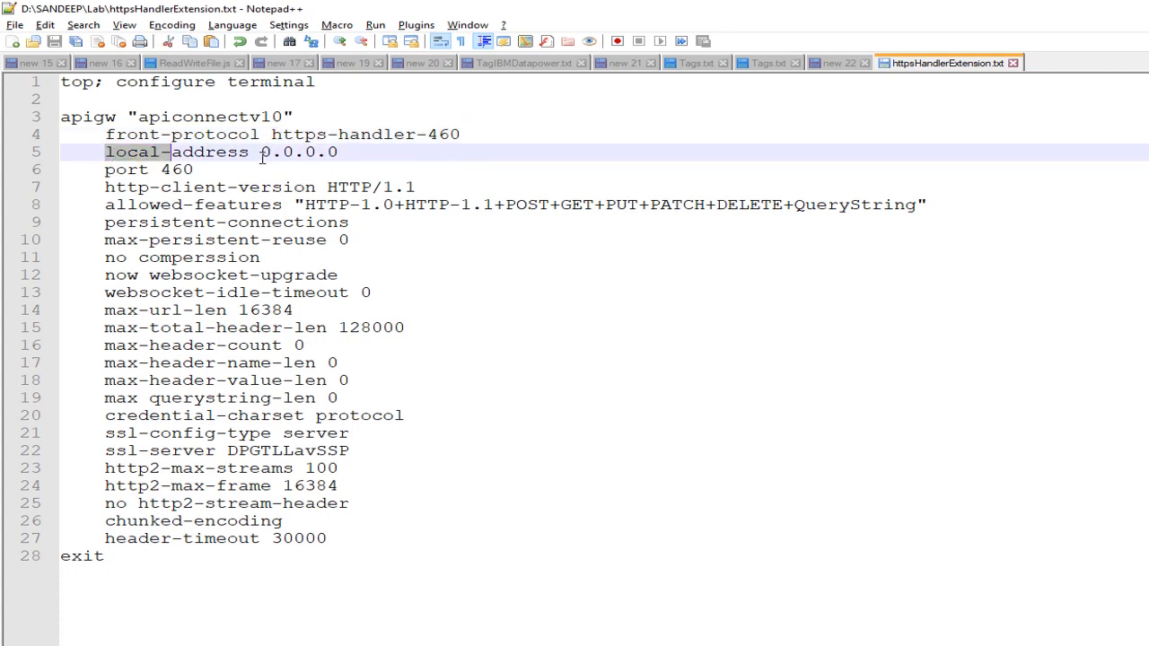
{"action": "left_click_drag", "start_coordinate": [261, 153], "coordinate": [351, 151]}
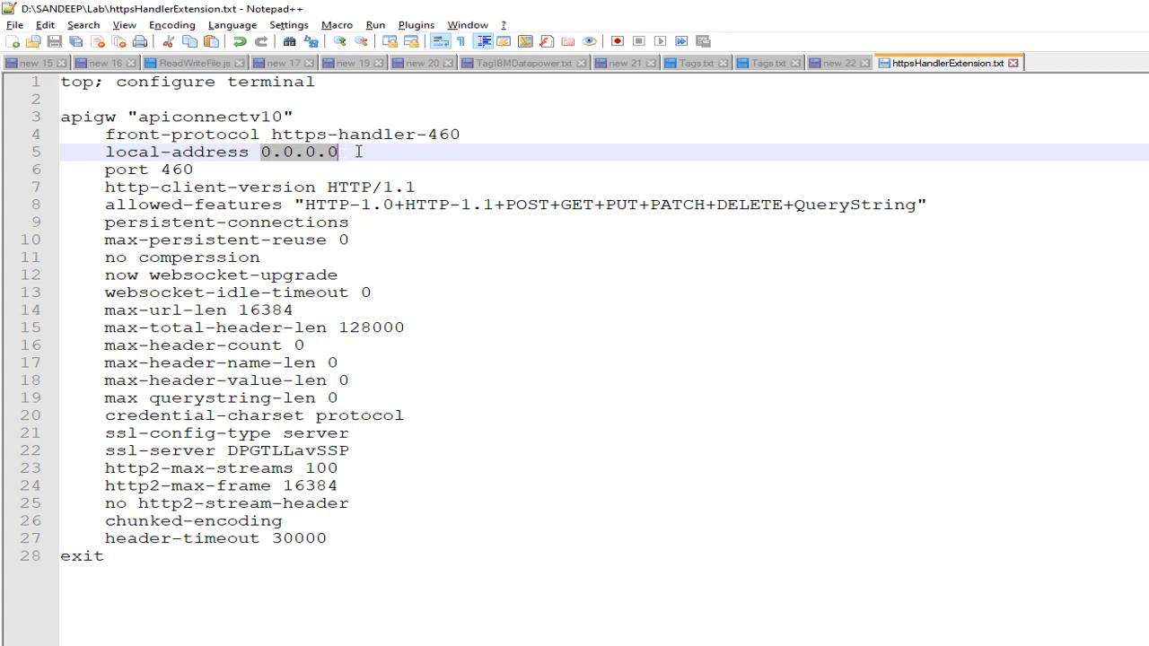
{"action": "left_click", "coordinate": [360, 151]}
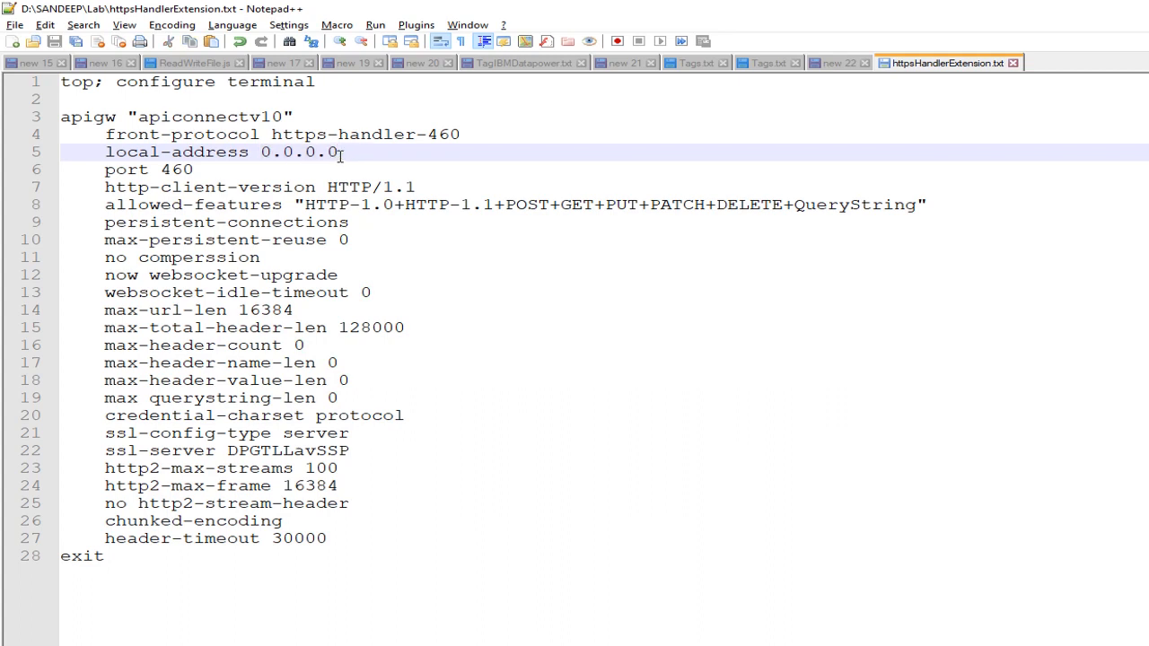
{"action": "left_click_drag", "start_coordinate": [163, 171], "coordinate": [194, 170]}
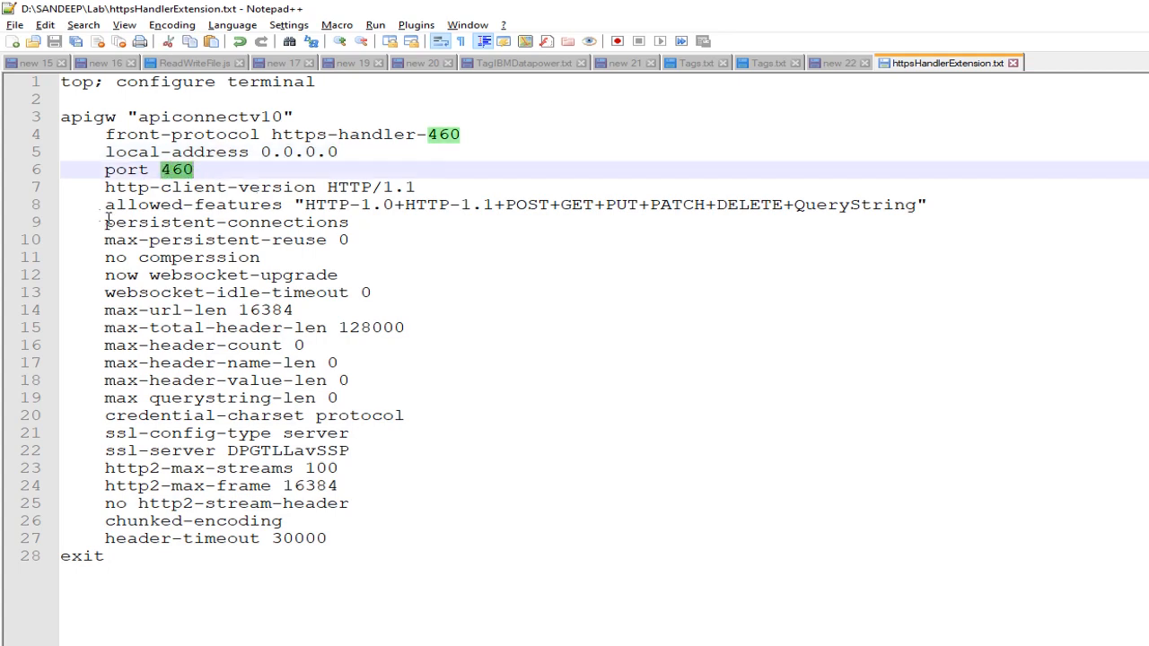
- Examine the allowed features, persistent connection, compression, websocket, length limit, credential charset and HTTP/2 lines in the extension file
{"action": "left_click_drag", "start_coordinate": [106, 205], "coordinate": [260, 205]}
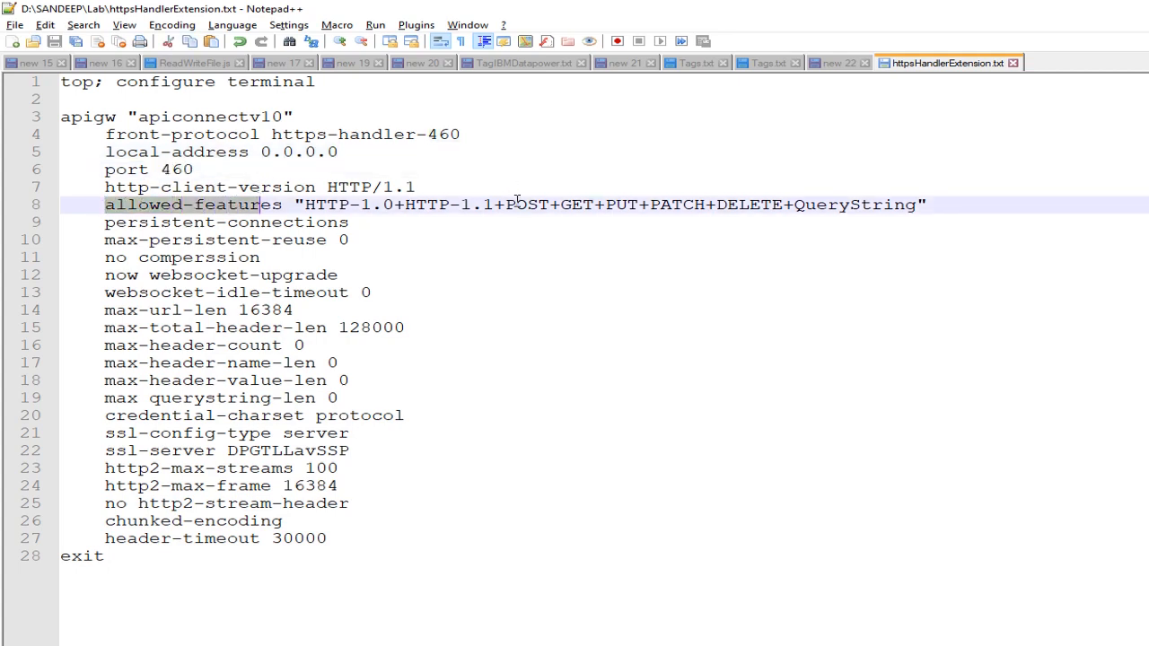
{"action": "left_click_drag", "start_coordinate": [506, 205], "coordinate": [849, 204]}
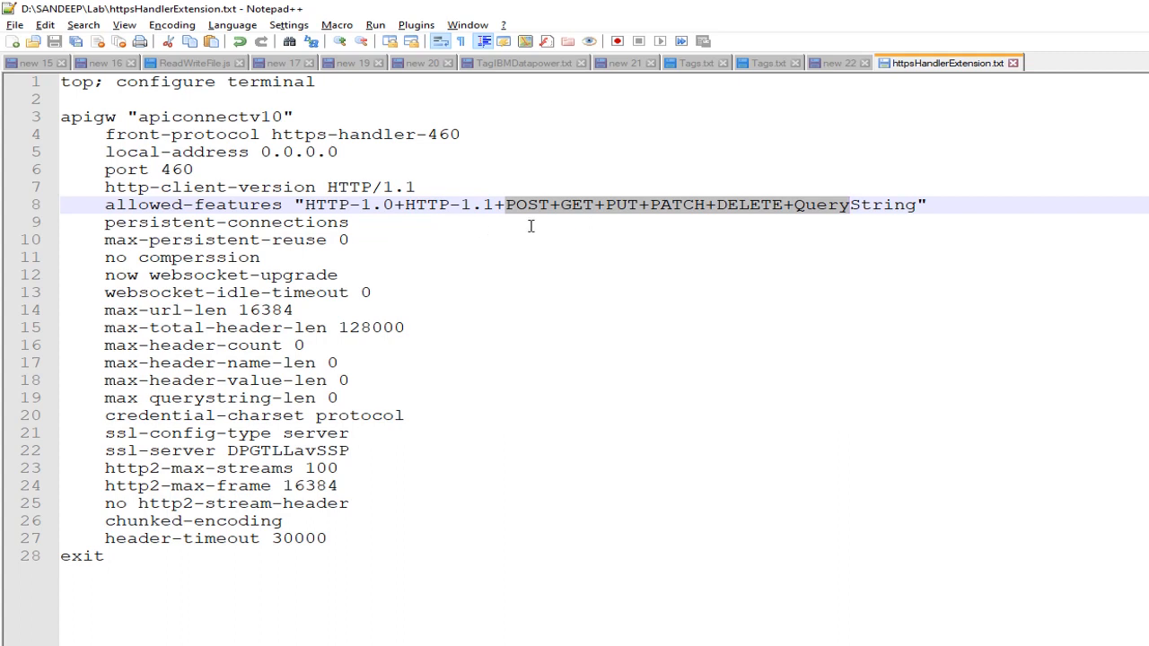
{"action": "left_click", "coordinate": [573, 206]}
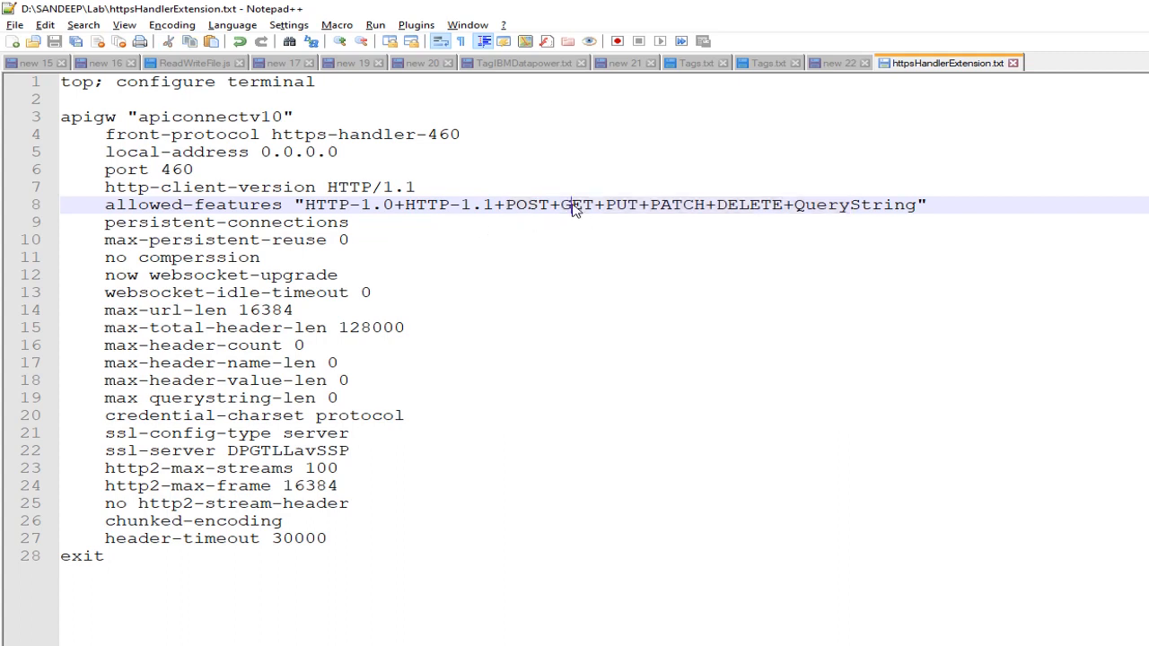
{"action": "left_click_drag", "start_coordinate": [106, 224], "coordinate": [282, 224]}
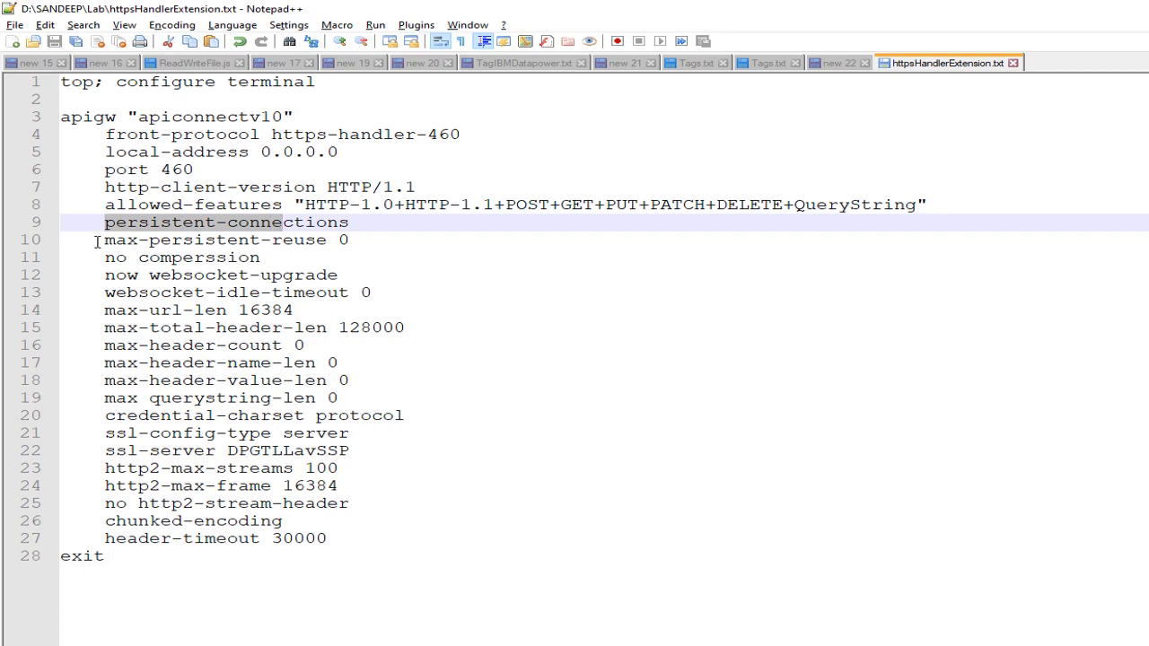
{"action": "left_click_drag", "start_coordinate": [105, 239], "coordinate": [279, 240]}
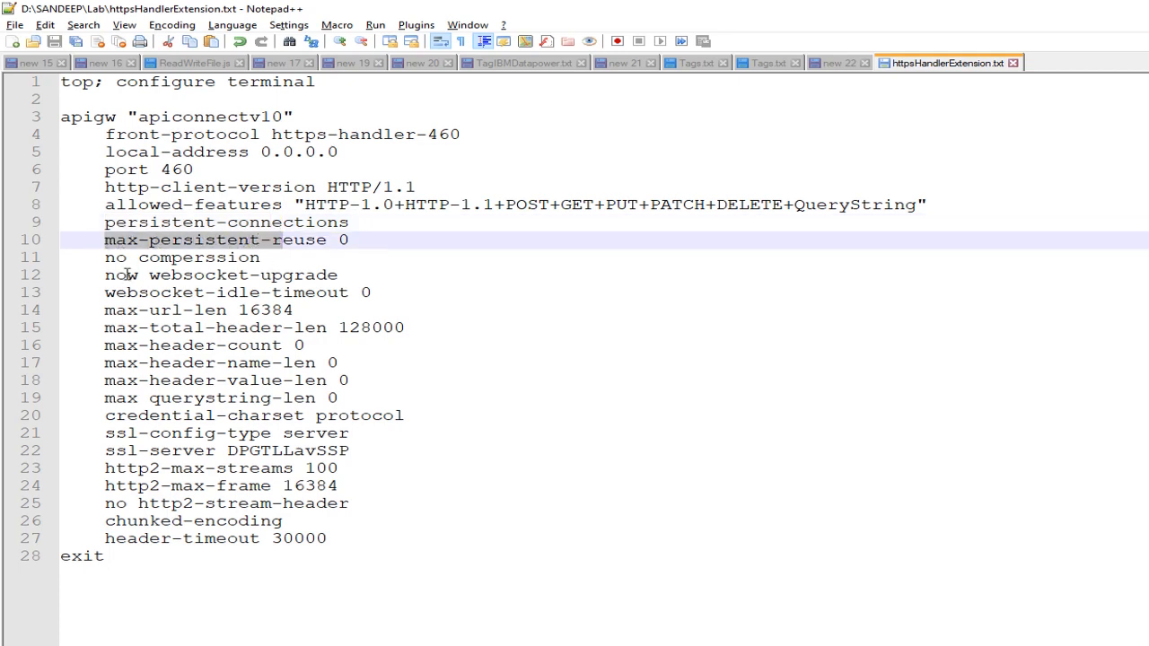
{"action": "left_click_drag", "start_coordinate": [105, 258], "coordinate": [238, 258]}
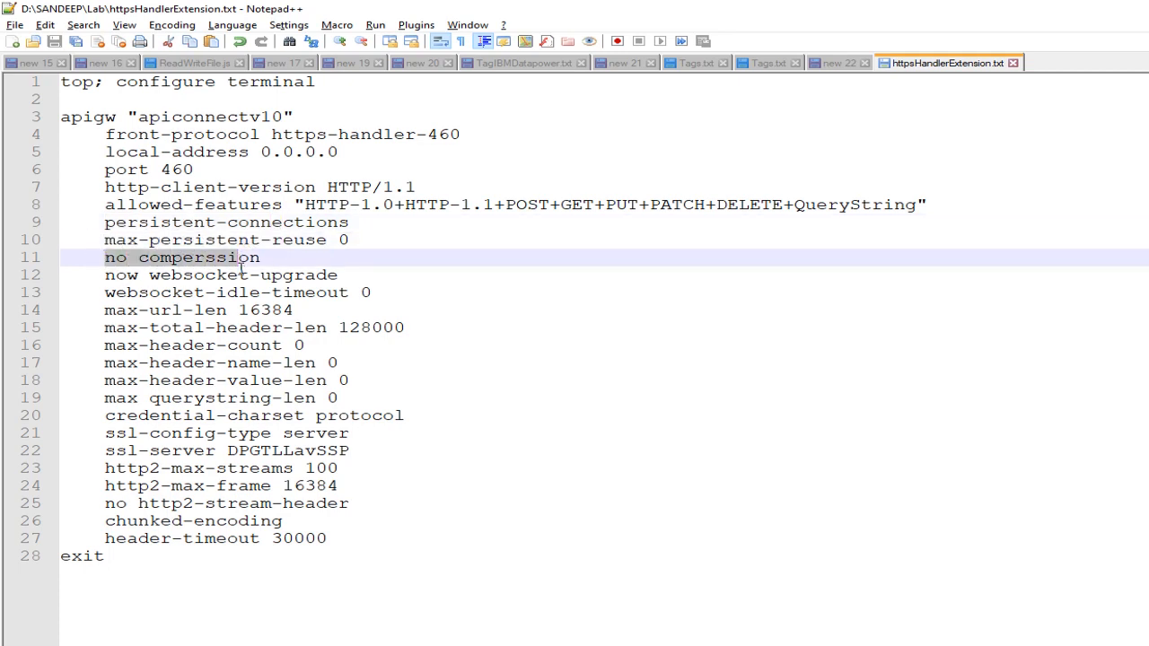
{"action": "left_click_drag", "start_coordinate": [105, 293], "coordinate": [321, 296]}
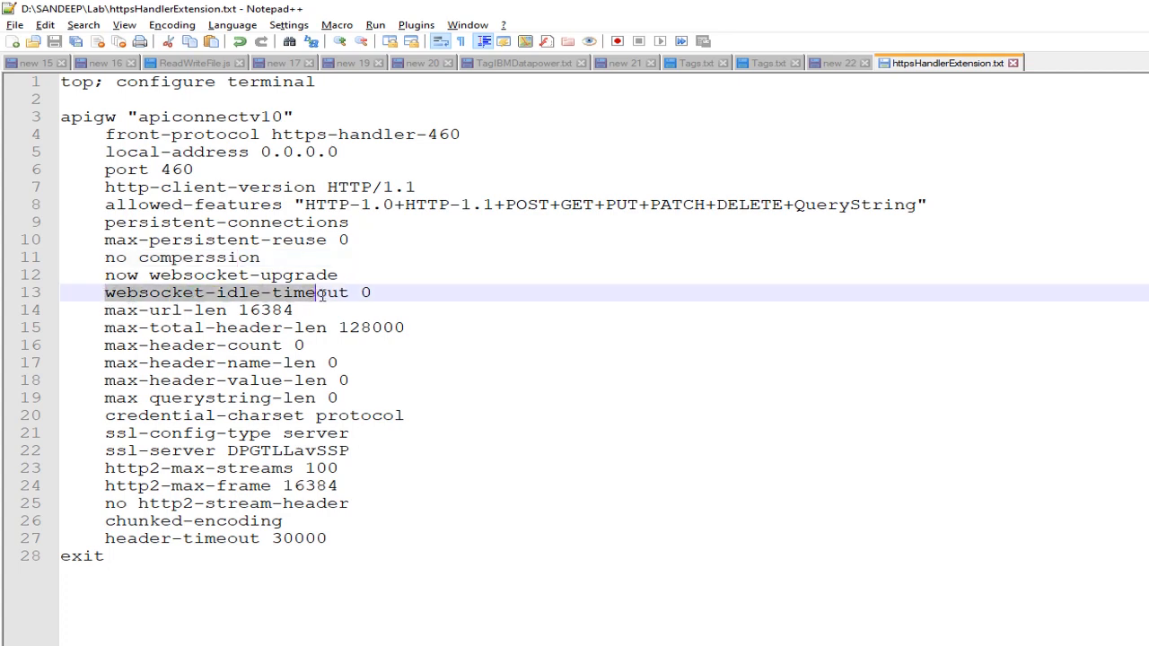
{"action": "left_click_drag", "start_coordinate": [106, 310], "coordinate": [260, 310]}
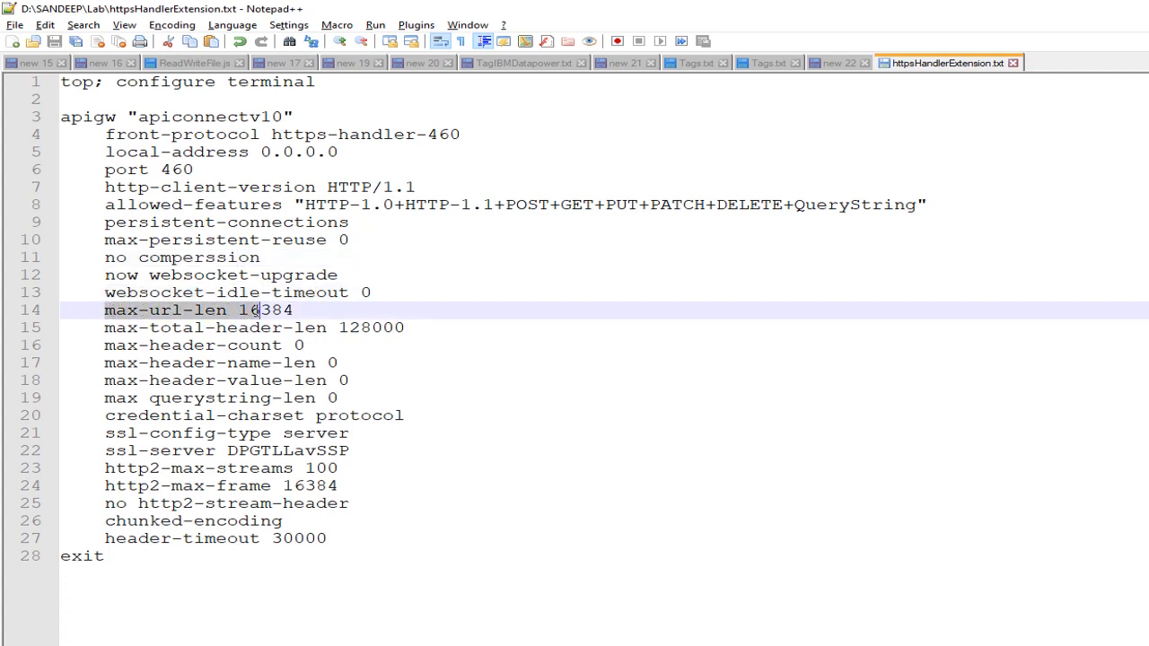
{"action": "left_click_drag", "start_coordinate": [105, 363], "coordinate": [347, 362]}
{"action": "left_click_drag", "start_coordinate": [105, 416], "coordinate": [405, 416]}
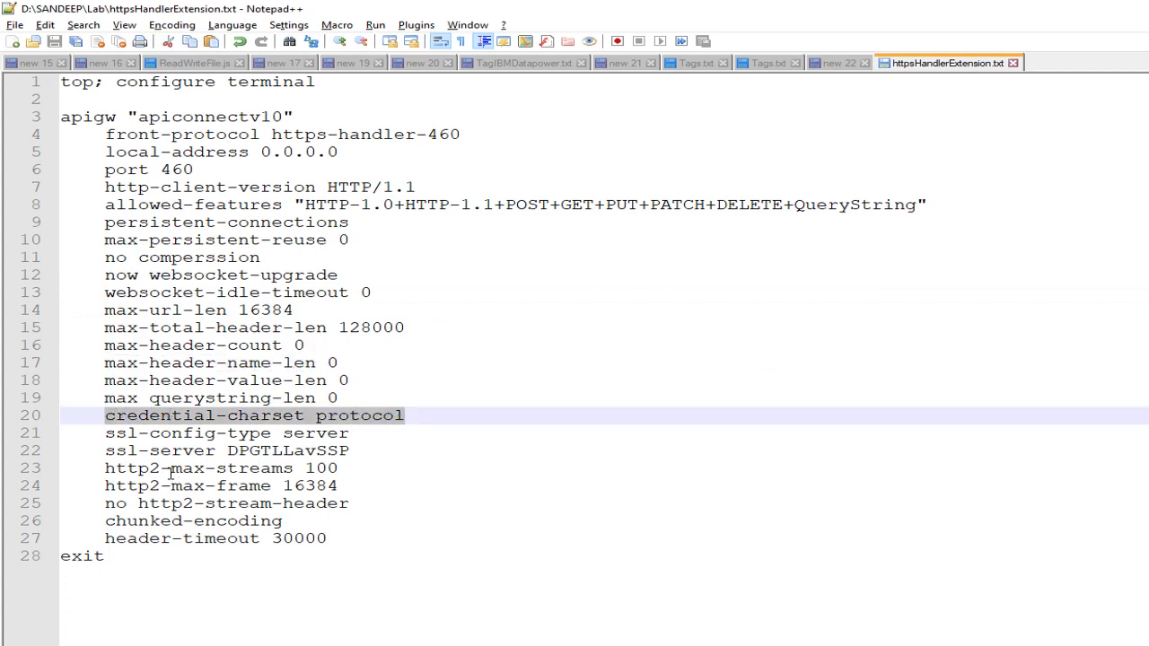
{"action": "left_click_drag", "start_coordinate": [101, 469], "coordinate": [348, 486]}
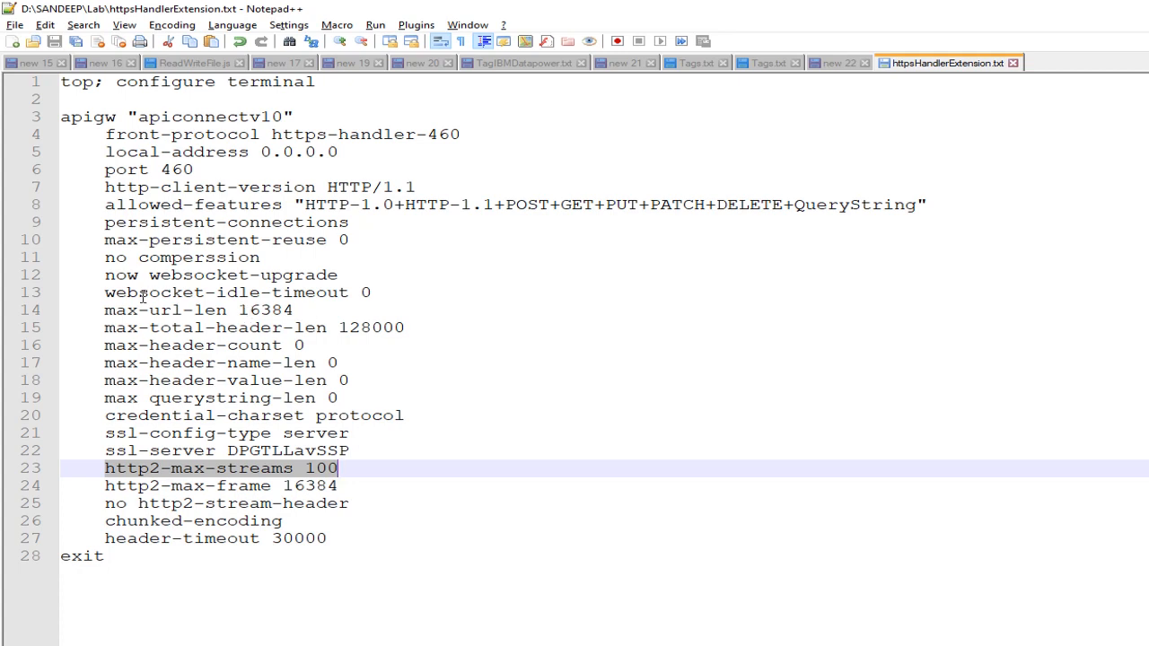
{"action": "left_click_drag", "start_coordinate": [100, 274], "coordinate": [315, 274]}
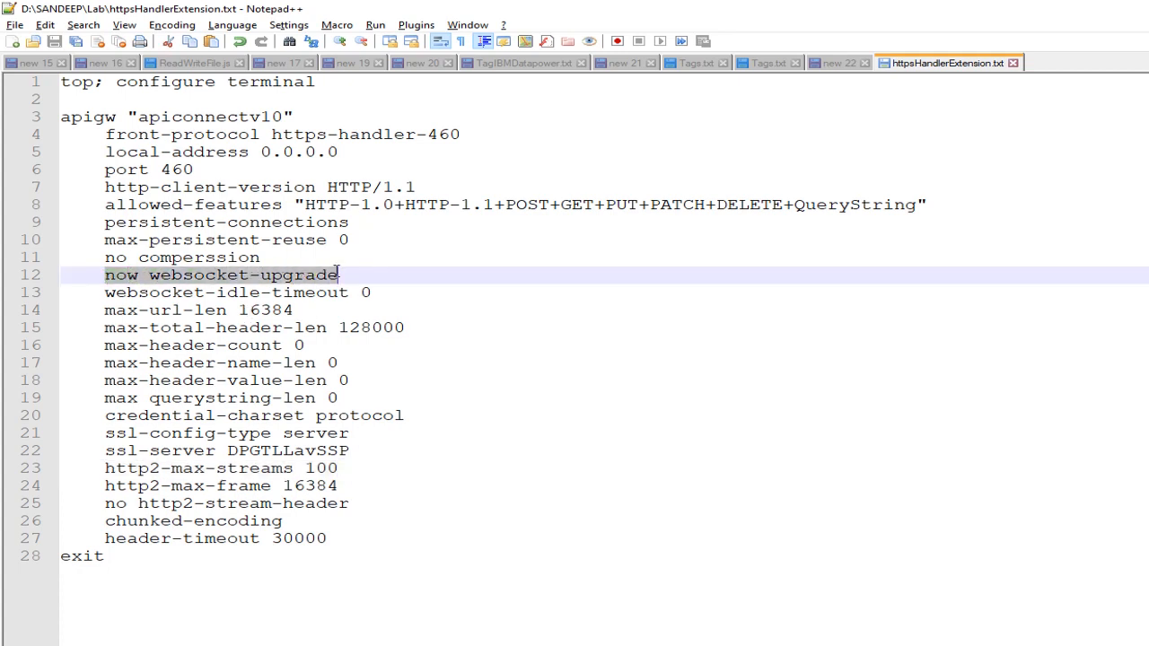
{"action": "left_click", "coordinate": [366, 274]}
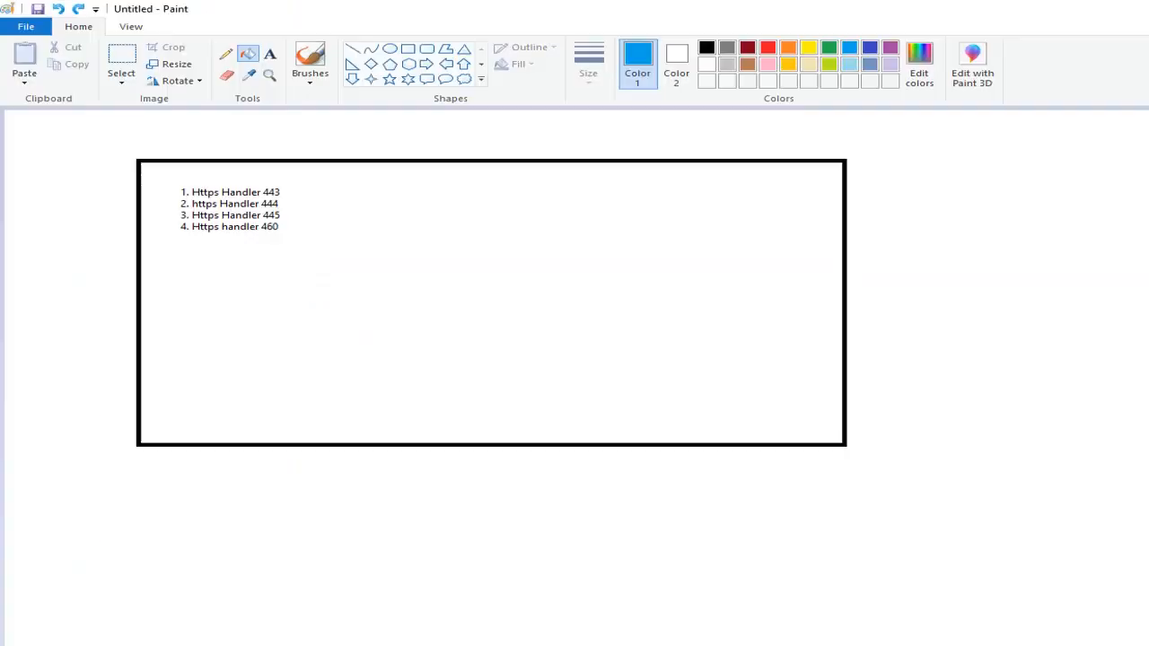
- Switch to Paint, undo the old HTTPS handler sketch until the canvas is blank, and draw a large blue rectangle outline
{"action": "key", "text": "ctrl+z"}
{"action": "key", "text": "ctrl+z"}
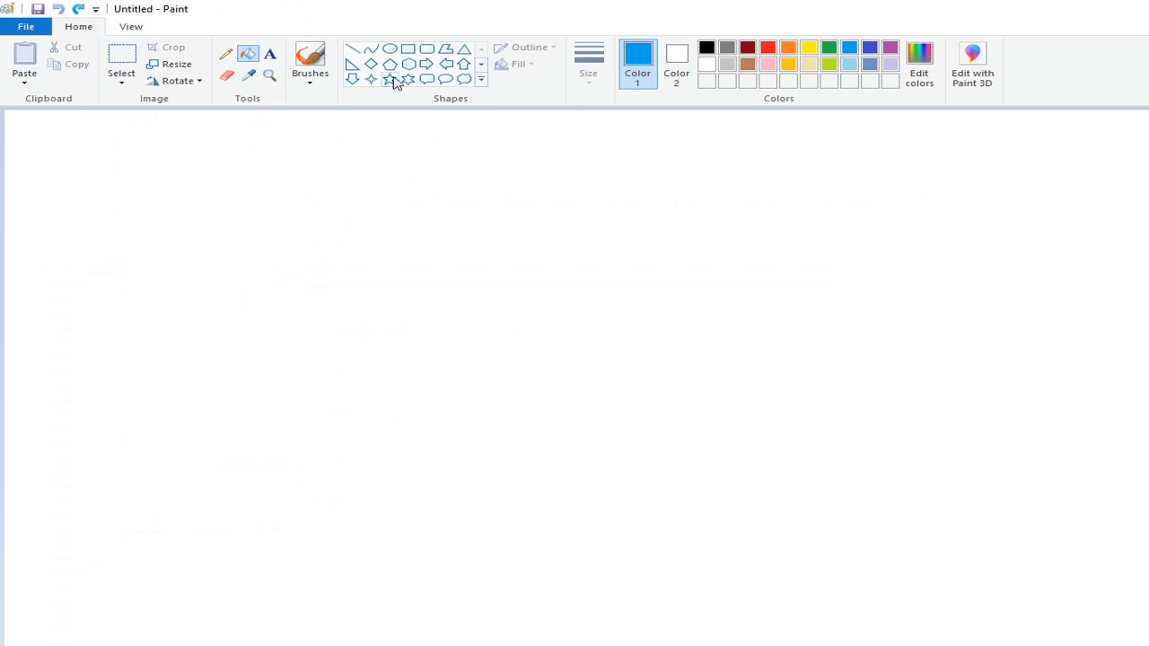
{"action": "left_click", "coordinate": [408, 50]}
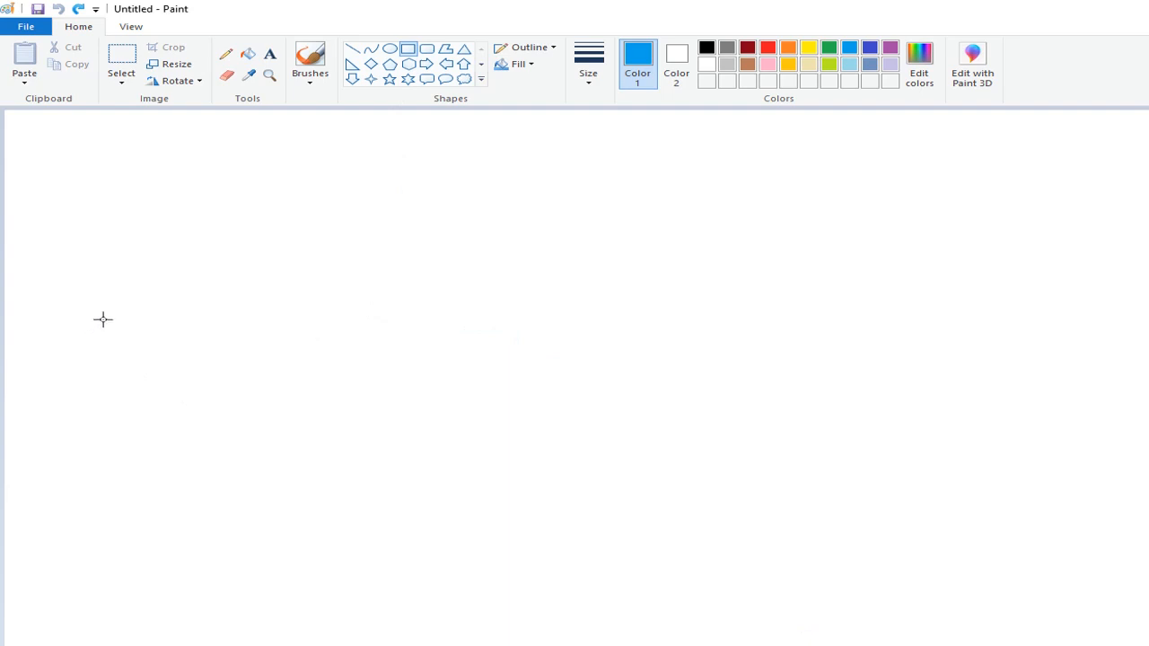
{"action": "left_click_drag", "start_coordinate": [160, 229], "coordinate": [600, 520]}
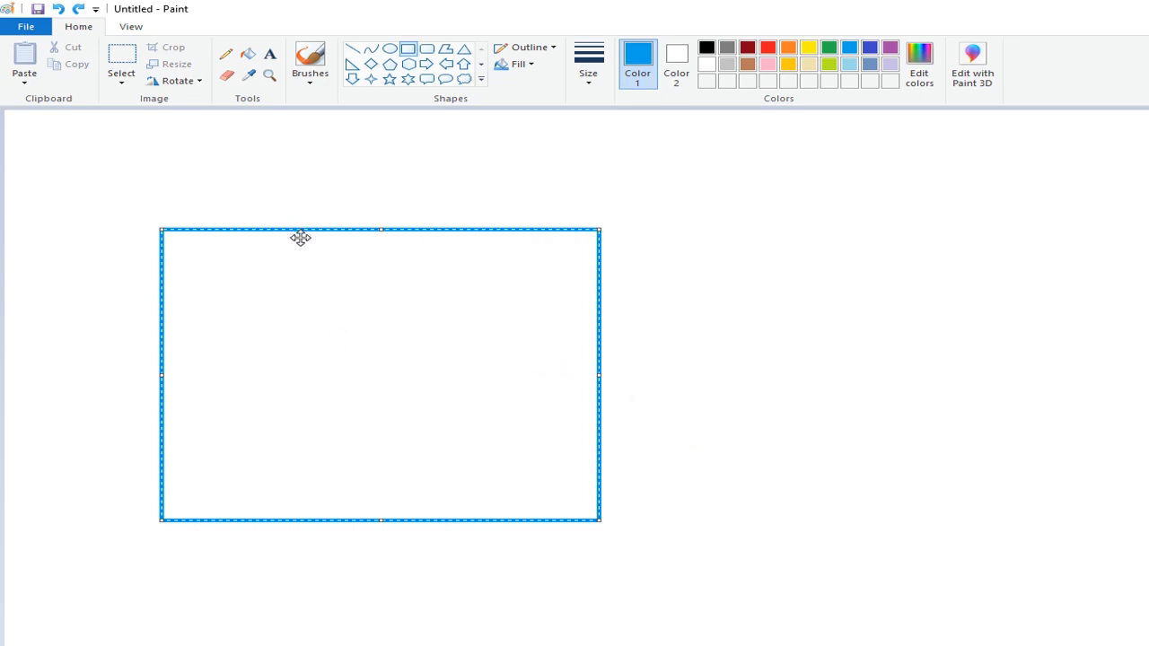
- Add the title "Datapower" in black size 20 text inside the upper part of the blue rectangle
{"action": "left_click", "coordinate": [270, 54]}
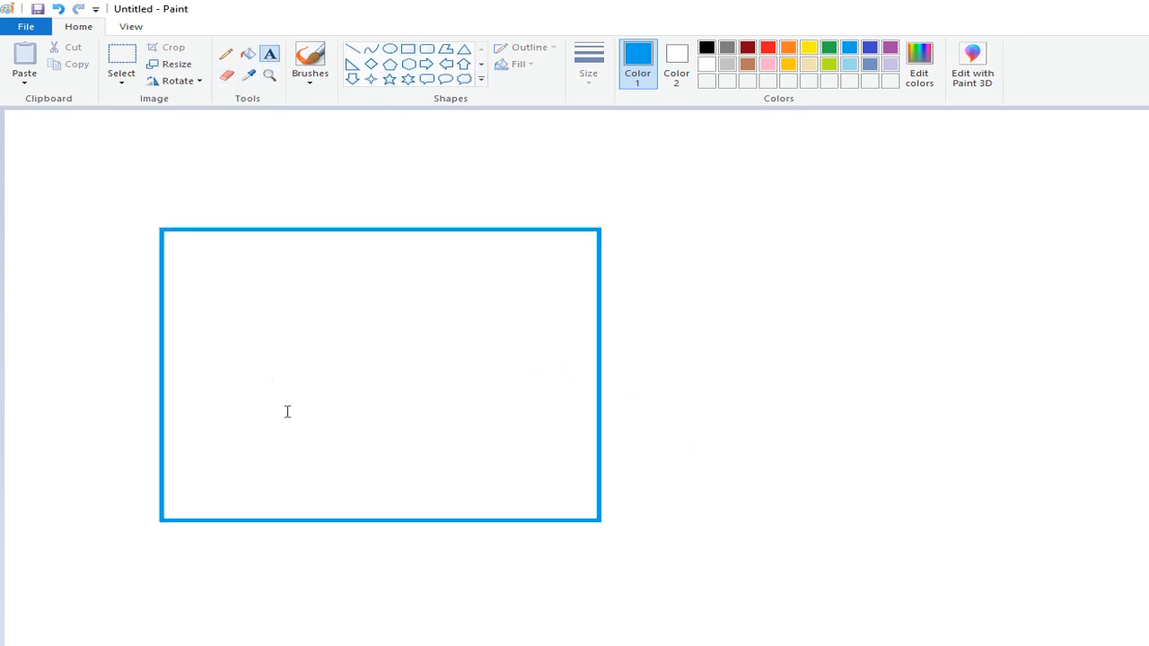
{"action": "left_click_drag", "start_coordinate": [227, 321], "coordinate": [486, 416]}
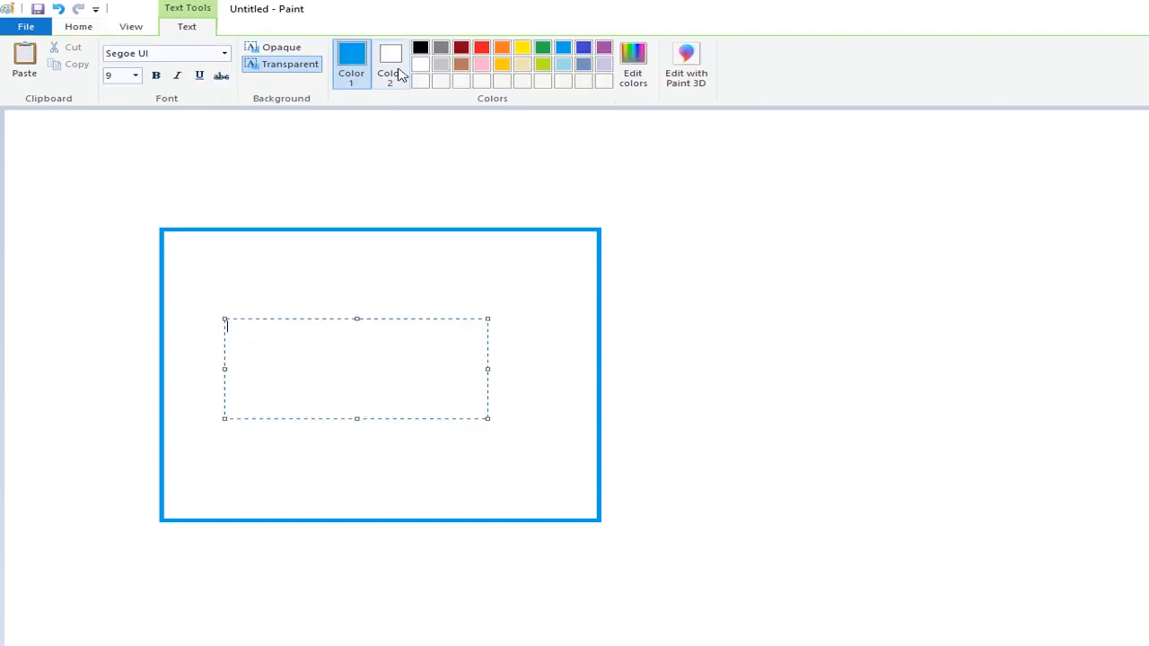
{"action": "left_click", "coordinate": [420, 49]}
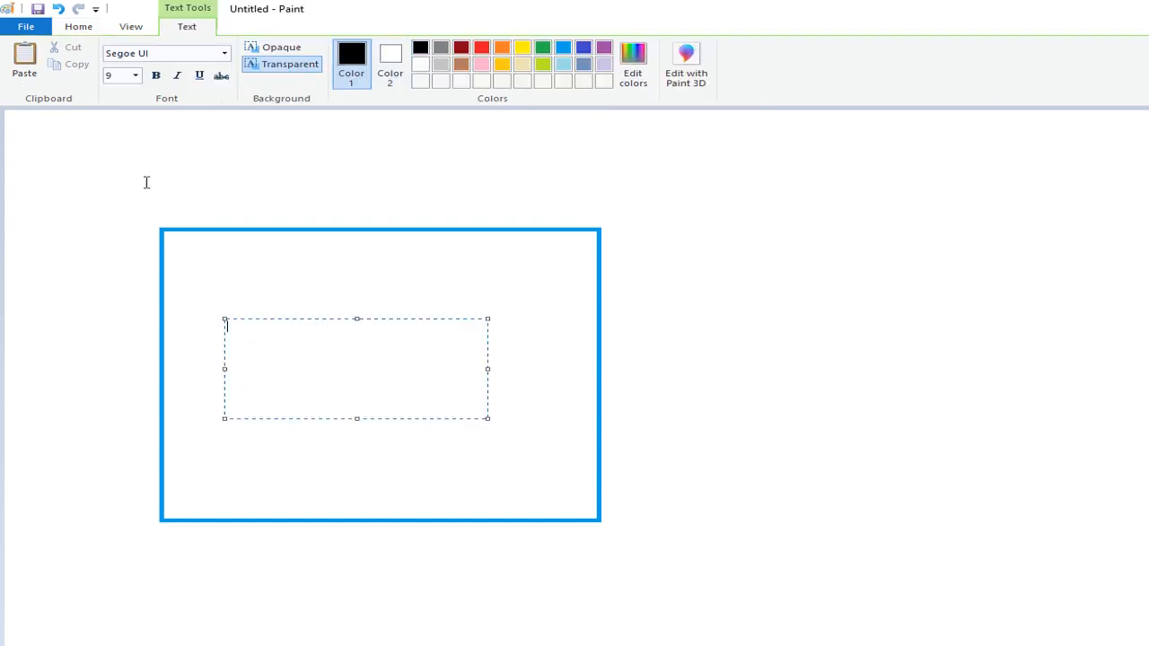
{"action": "left_click", "coordinate": [136, 76]}
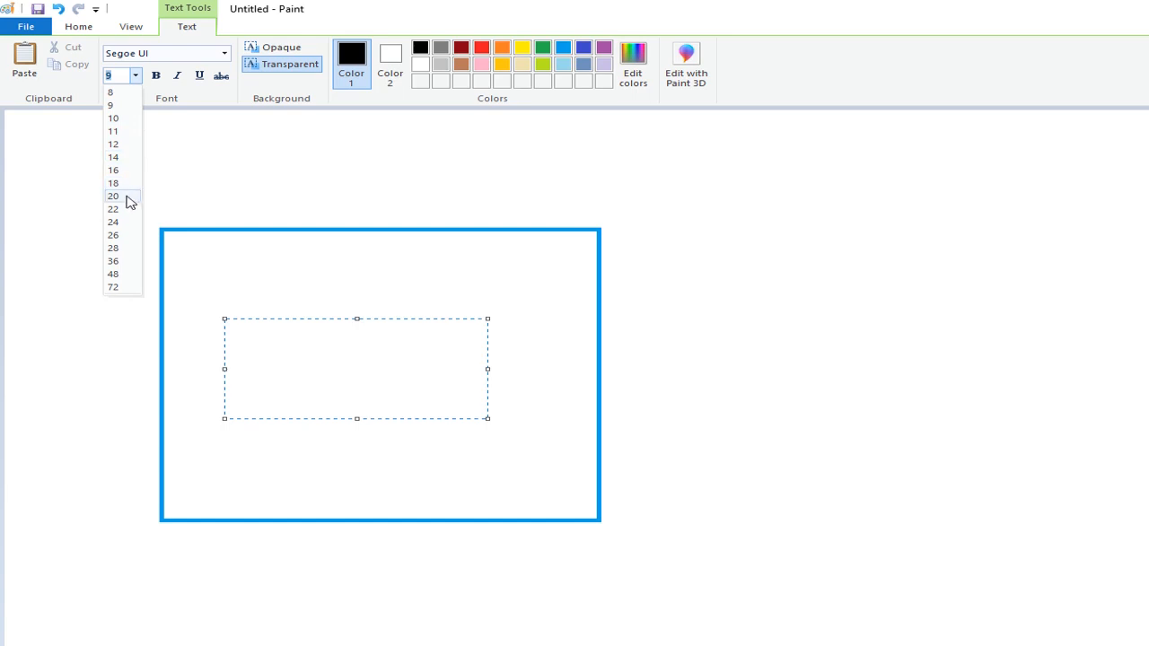
{"action": "left_click", "coordinate": [129, 197]}
{"action": "left_click", "coordinate": [201, 171]}
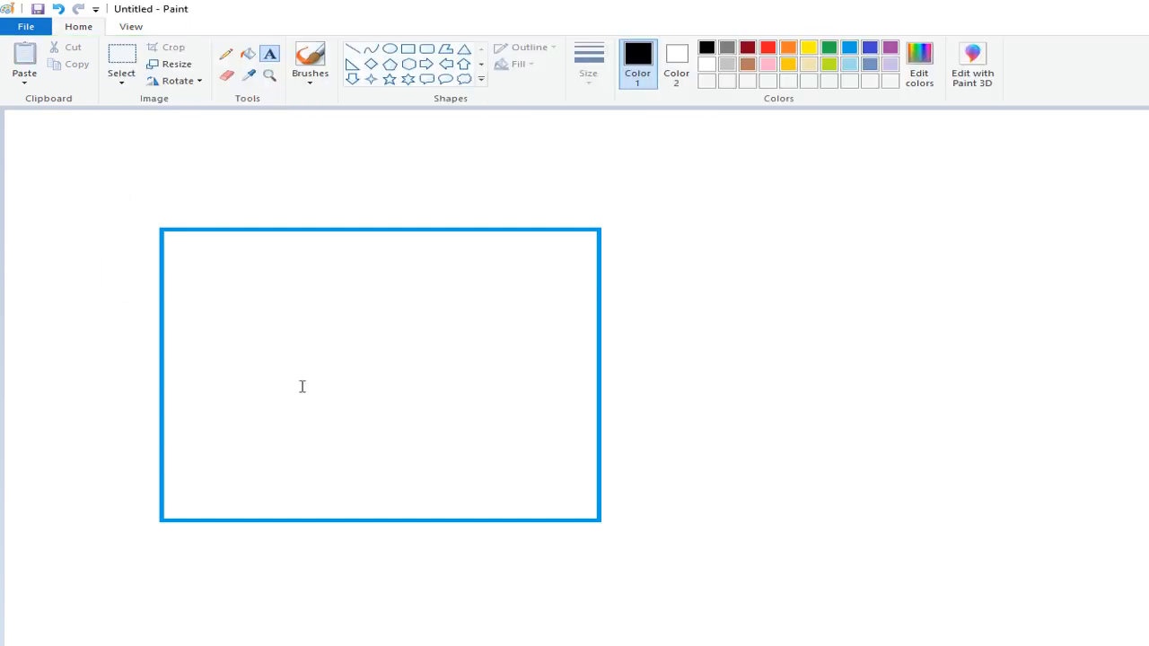
{"action": "left_click", "coordinate": [229, 278]}
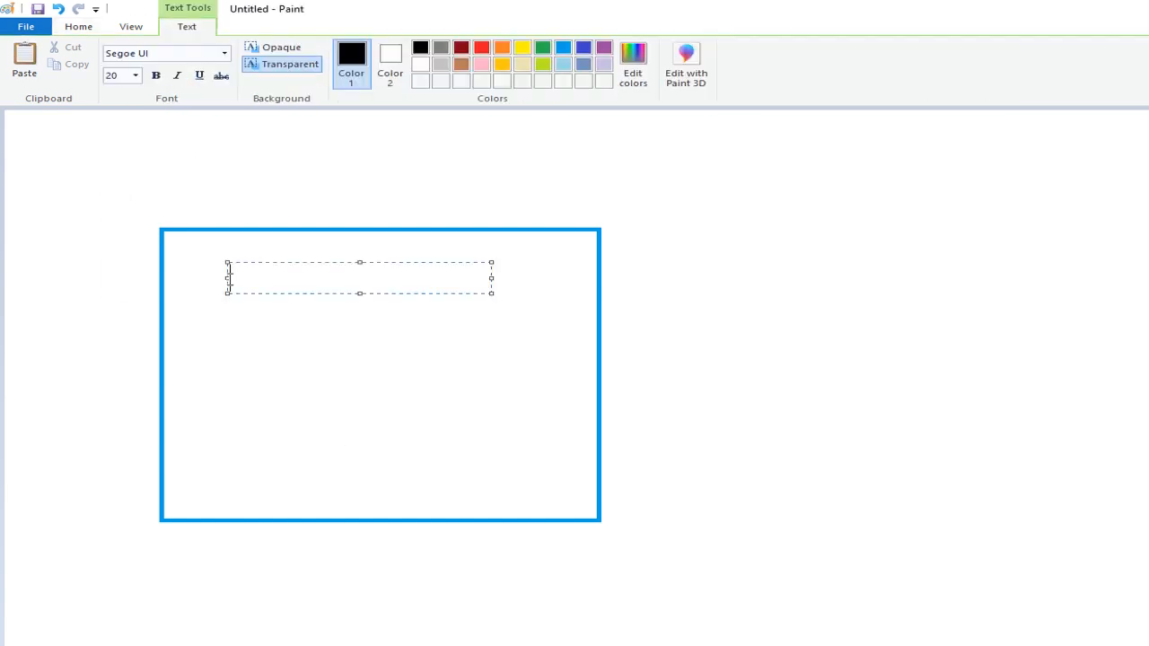
{"action": "type", "text": "Datapower"}
{"action": "left_click", "coordinate": [377, 380]}
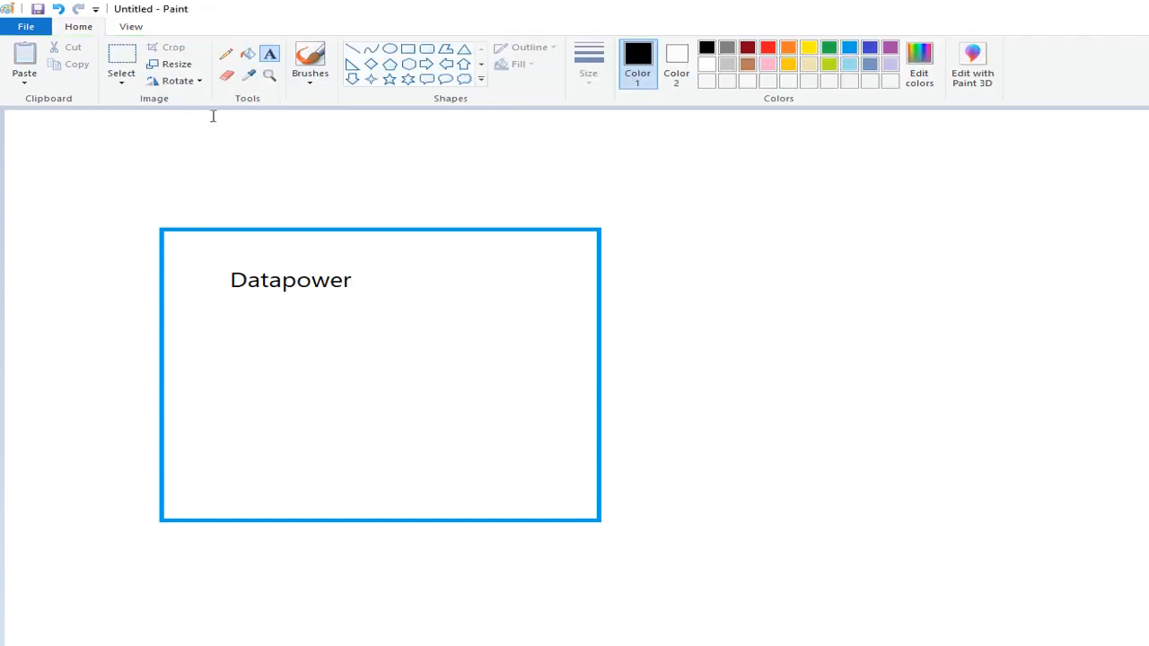
- Add the black text heading "API gateway-" below the Datapower title inside the blue rectangle
{"action": "left_click_drag", "start_coordinate": [203, 318], "coordinate": [571, 503]}
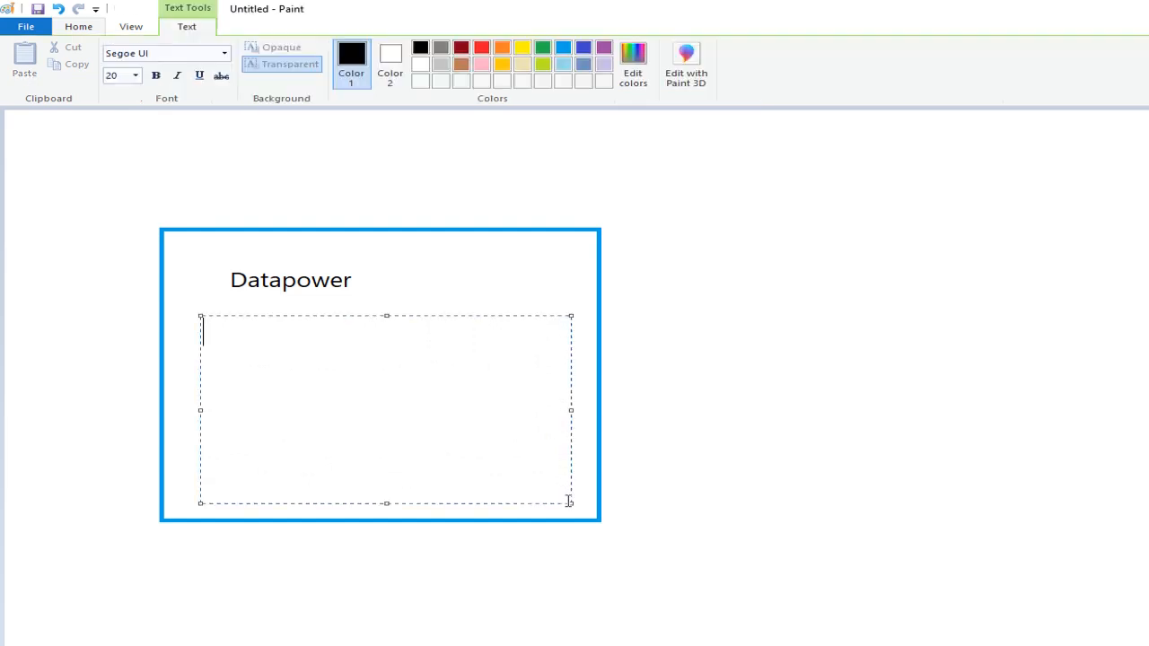
{"action": "left_click", "coordinate": [563, 50]}
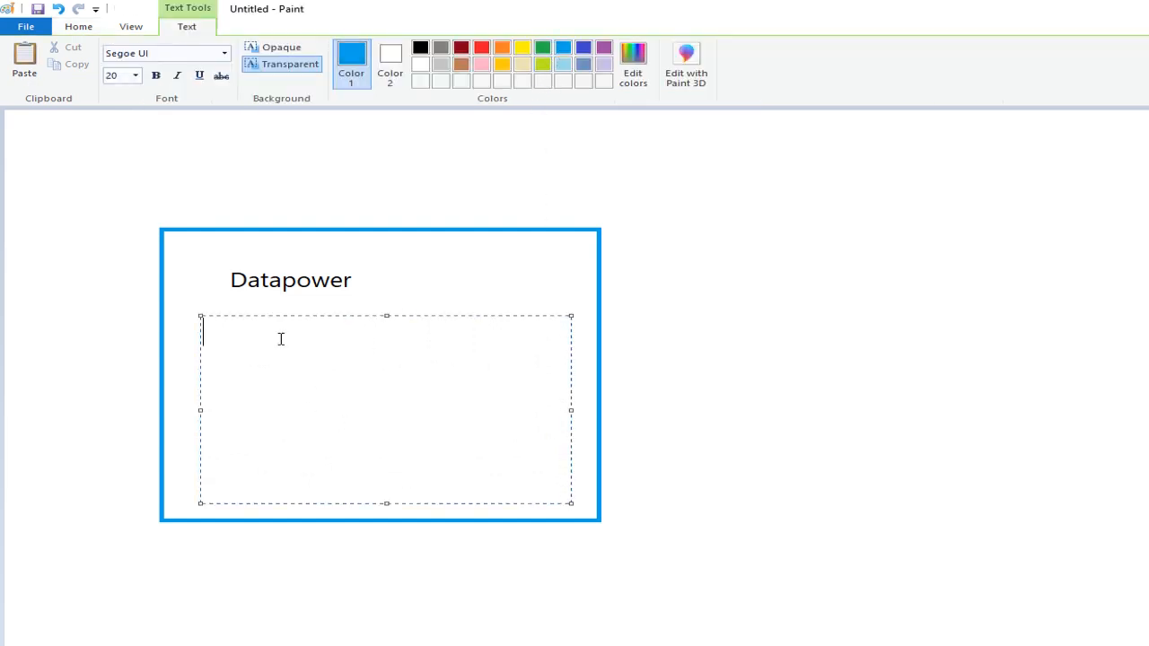
{"action": "left_click", "coordinate": [420, 50]}
{"action": "type", "text": "ap"}
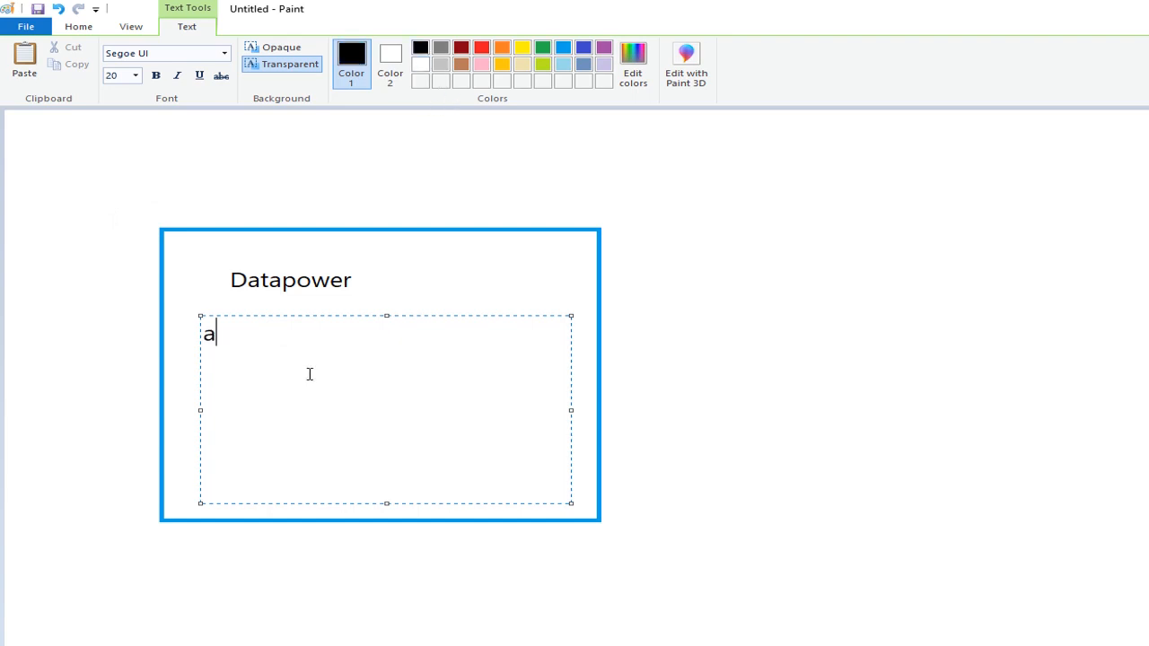
{"action": "key", "text": "BackSpace"}
{"action": "key", "text": "BackSpace"}
{"action": "type", "text": "APIGat"}
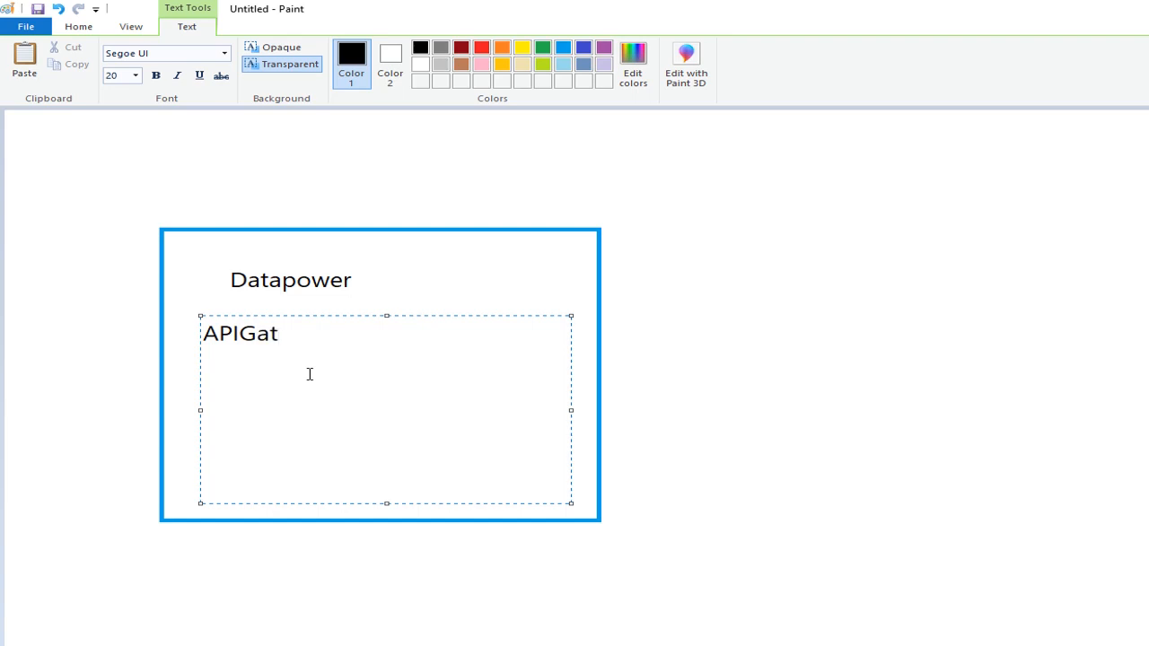
{"action": "key", "text": "BackSpace"}
{"action": "key", "text": "BackSpace"}
{"action": "key", "text": "BackSpace"}
{"action": "type", "text": "gateway"}
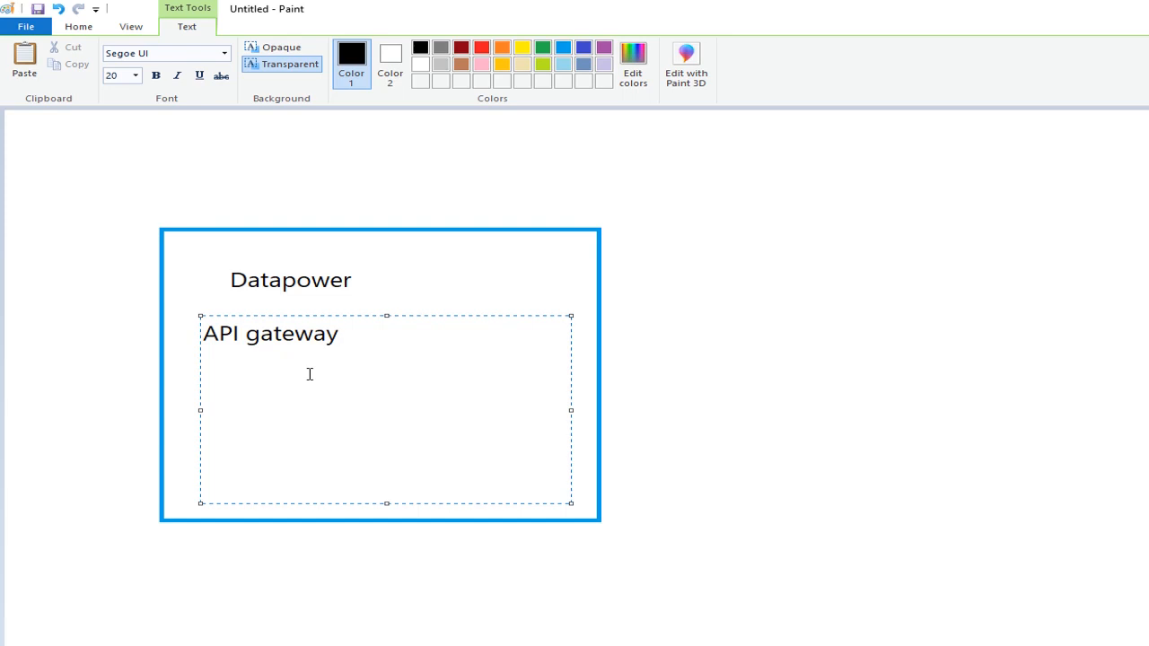
{"action": "type", "text": "-"}
{"action": "key", "text": "Return"}
- Enter "1. https-fsh-handler 443" as the first list item under the API gateway heading
{"action": "type", "text": "1. https"}
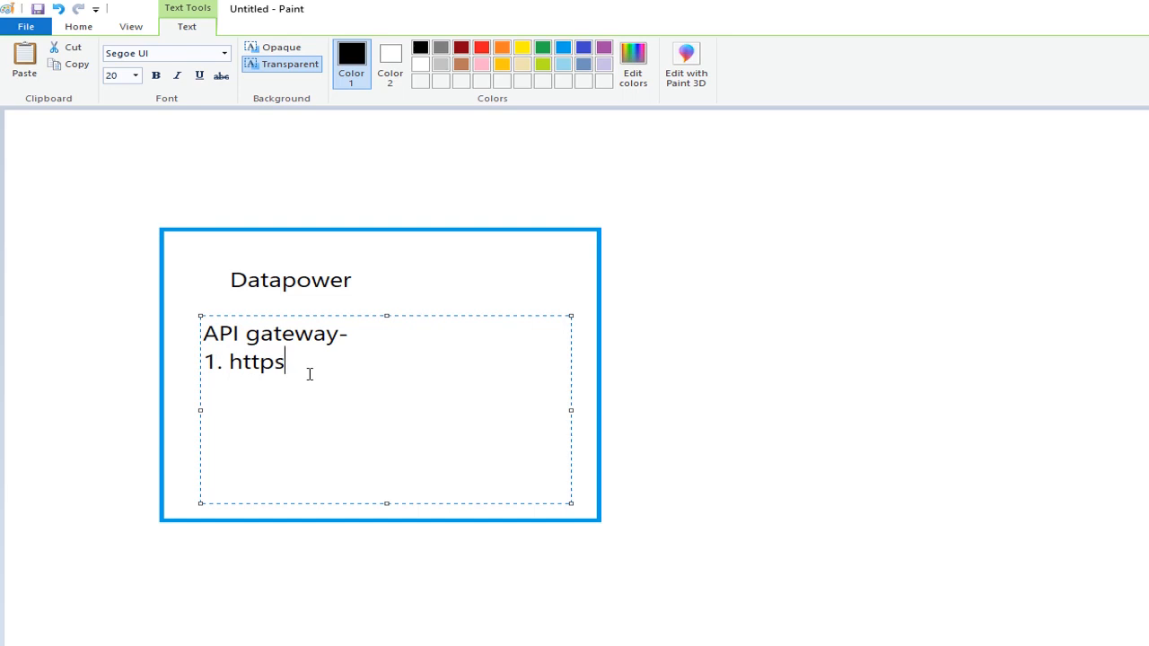
{"action": "type", "text": "-fsh-ham"}
{"action": "key", "text": "BackSpace"}
{"action": "type", "text": "nl"}
{"action": "type", "text": "dler 43"}
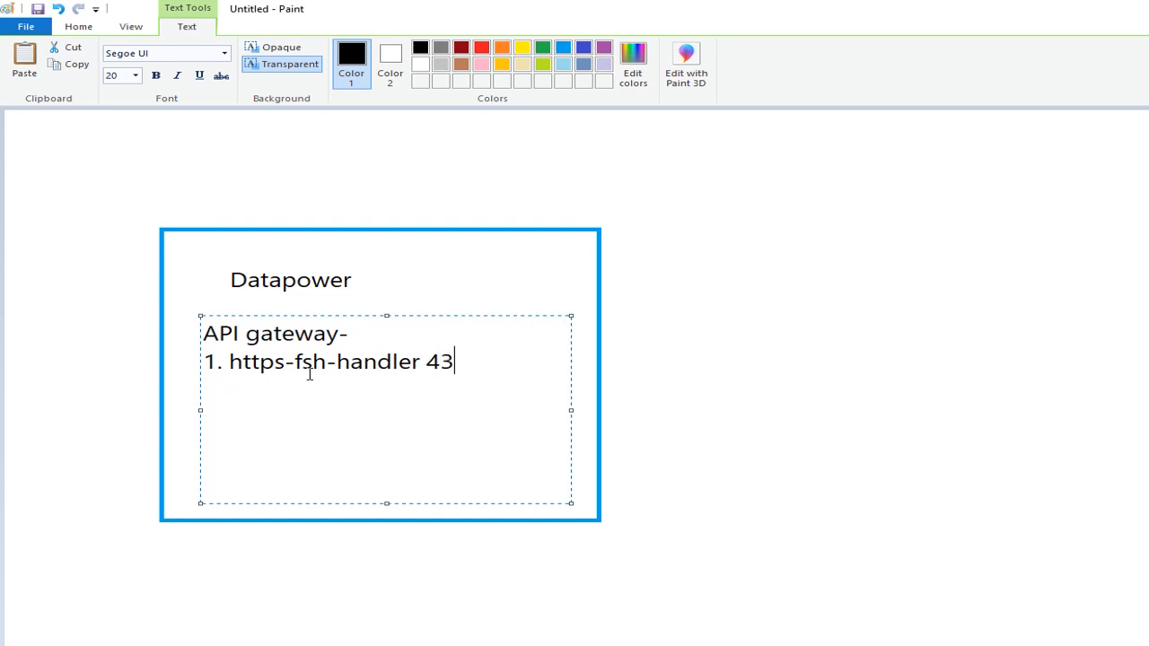
{"action": "key", "text": "BackSpace"}
{"action": "type", "text": "43"}
{"action": "key", "text": "Return"}
- Enter "2. https-fsh-handler 460" as the second list item and finish the API gateway text block
{"action": "type", "text": "2. https "}
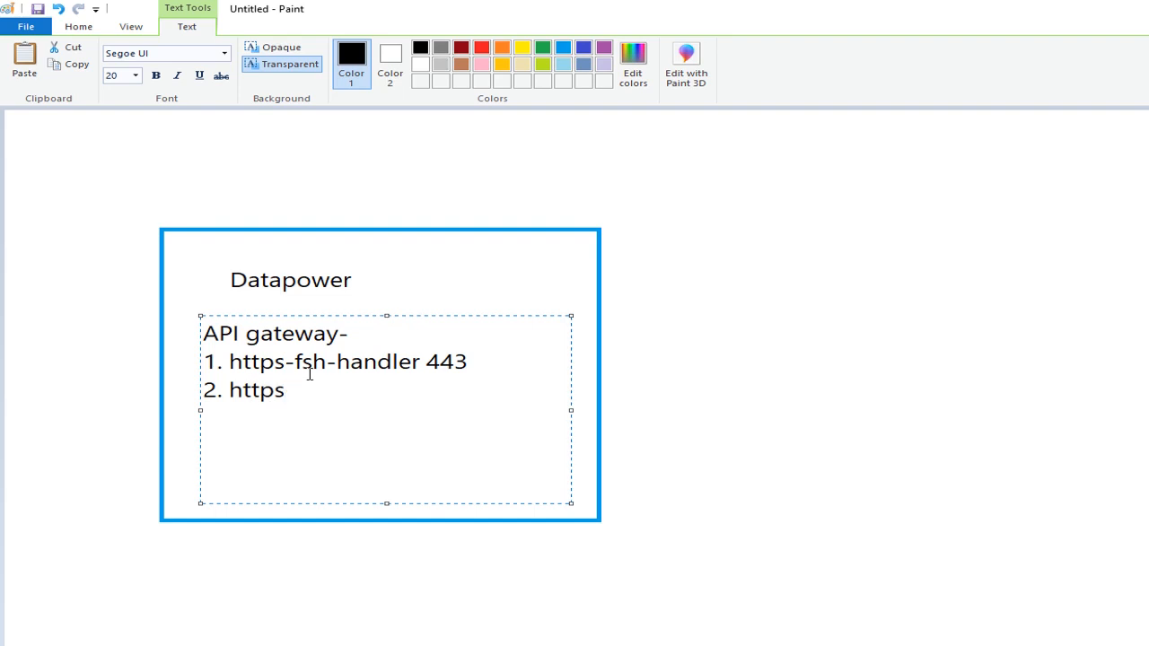
{"action": "type", "text": "h"}
{"action": "key", "text": "BackSpace"}
{"action": "type", "text": "hs"}
{"action": "key", "text": "BackSpace"}
{"action": "key", "text": "BackSpace"}
{"action": "type", "text": "fsh na"}
{"action": "type", "text": "dle"}
{"action": "key", "text": "BackSpace"}
{"action": "key", "text": "BackSpace"}
{"action": "key", "text": "BackSpace"}
{"action": "key", "text": "BackSpace"}
{"action": "key", "text": "BackSpace"}
{"action": "type", "text": "-fsh-handler "}
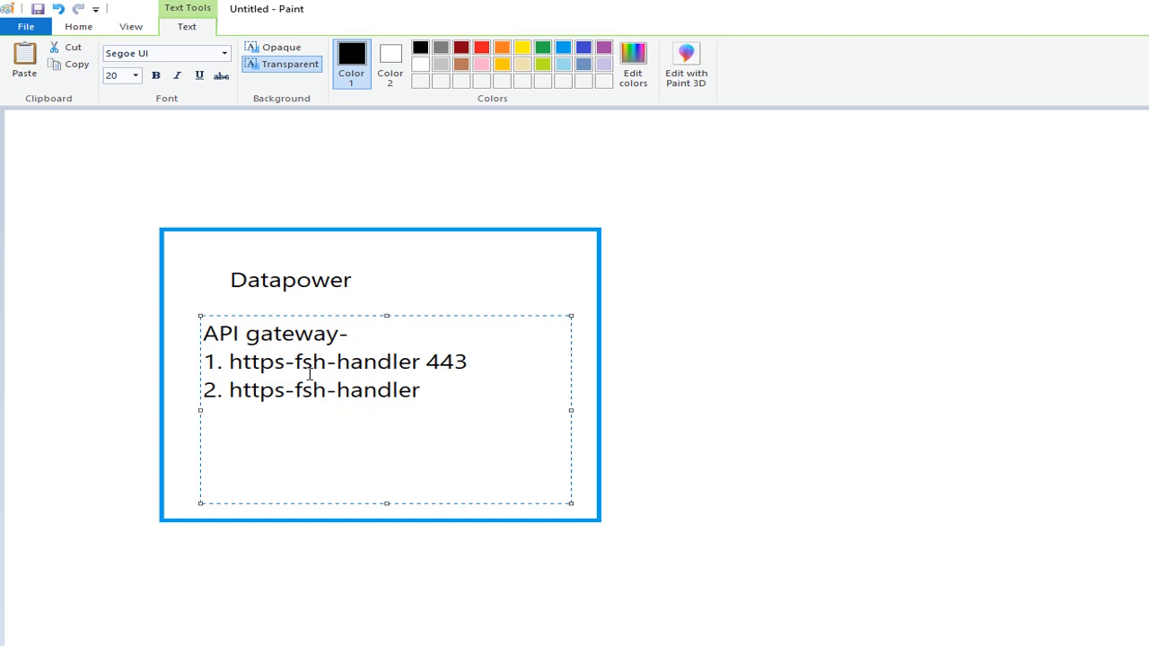
{"action": "type", "text": "460"}
{"action": "left_click", "coordinate": [814, 410]}
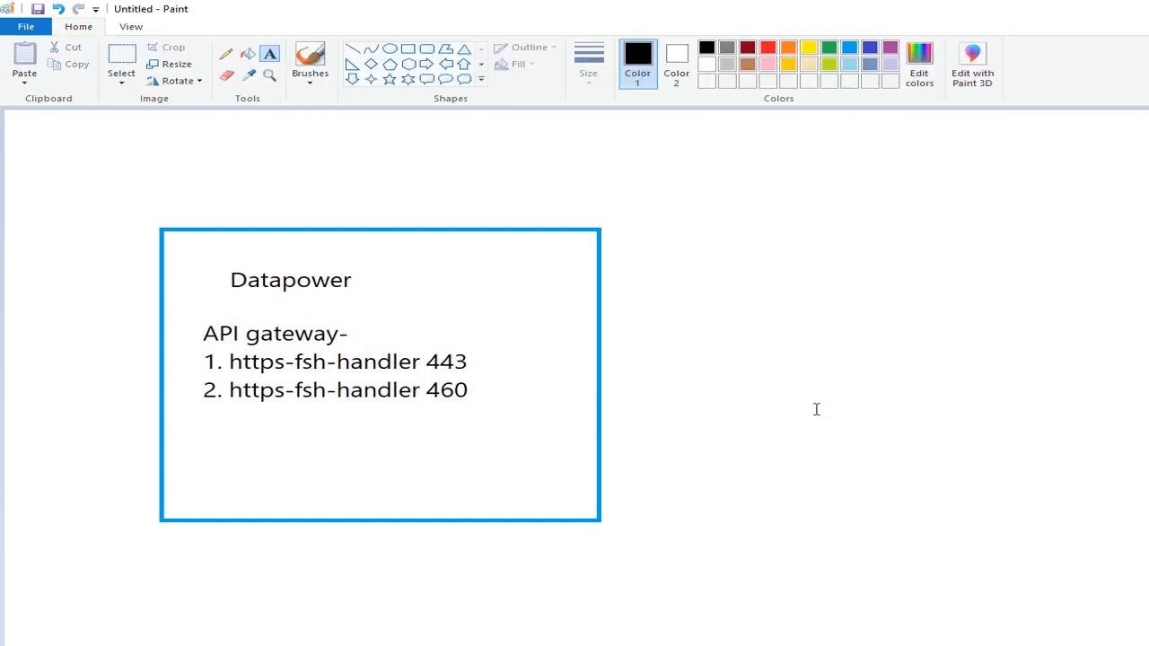
- Draw a tall black-outlined rectangle beside the Datapower box and fill it with purple
{"action": "left_click", "coordinate": [408, 49]}
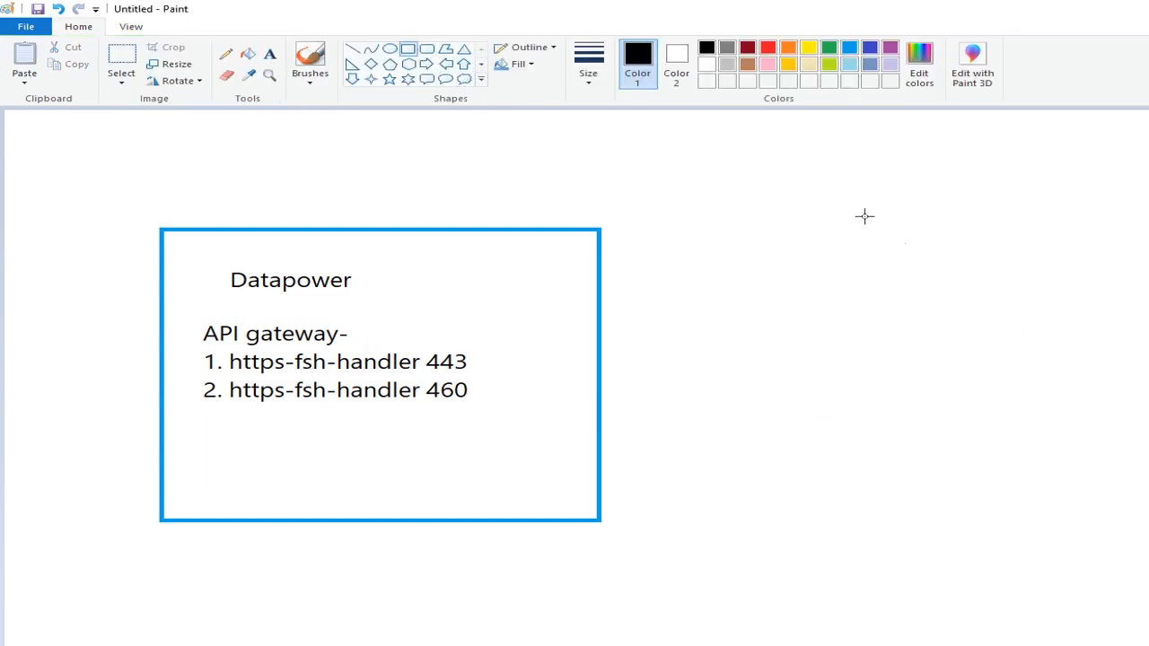
{"action": "left_click_drag", "start_coordinate": [716, 143], "coordinate": [1108, 595]}
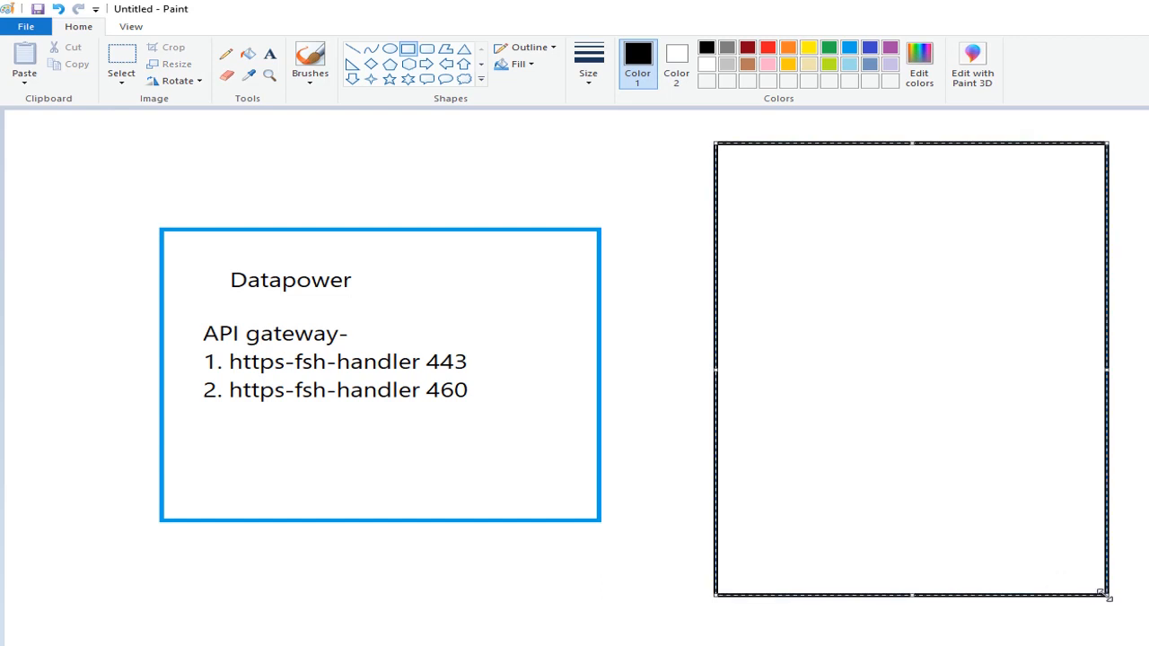
{"action": "left_click", "coordinate": [270, 53]}
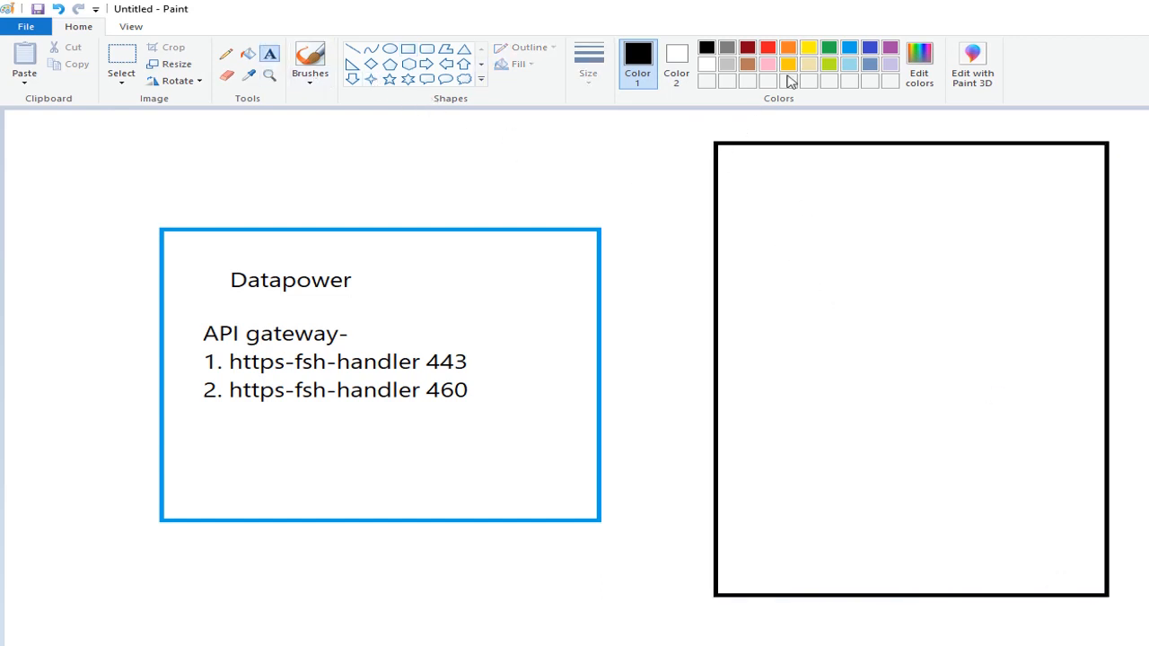
{"action": "left_click", "coordinate": [248, 54]}
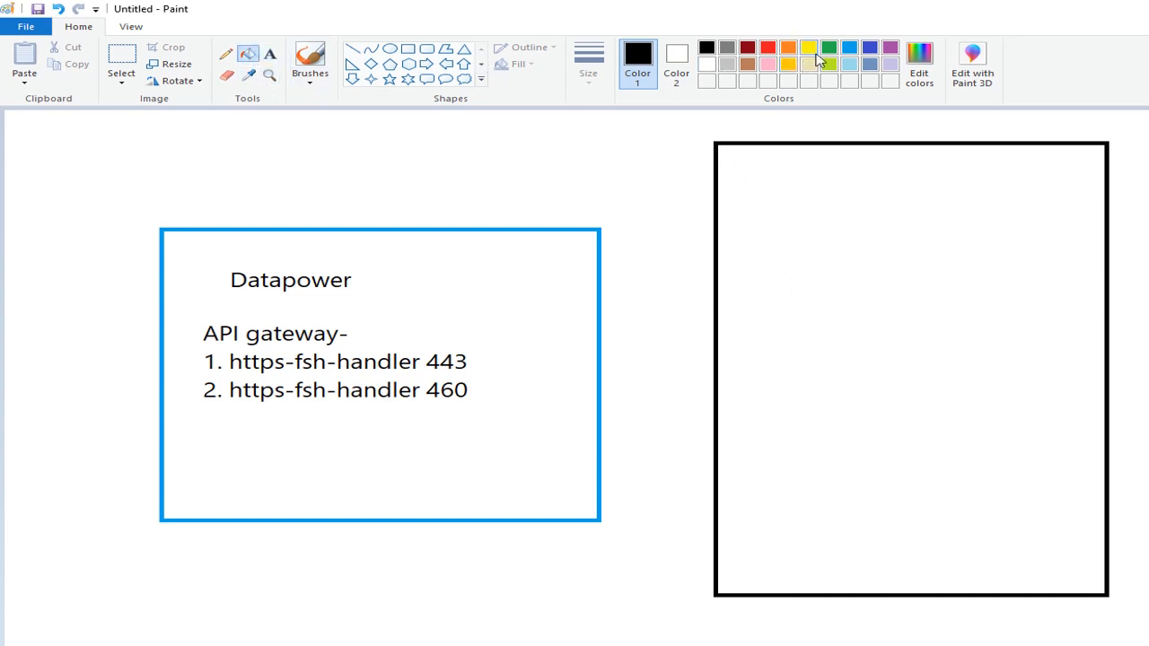
{"action": "left_click", "coordinate": [889, 47]}
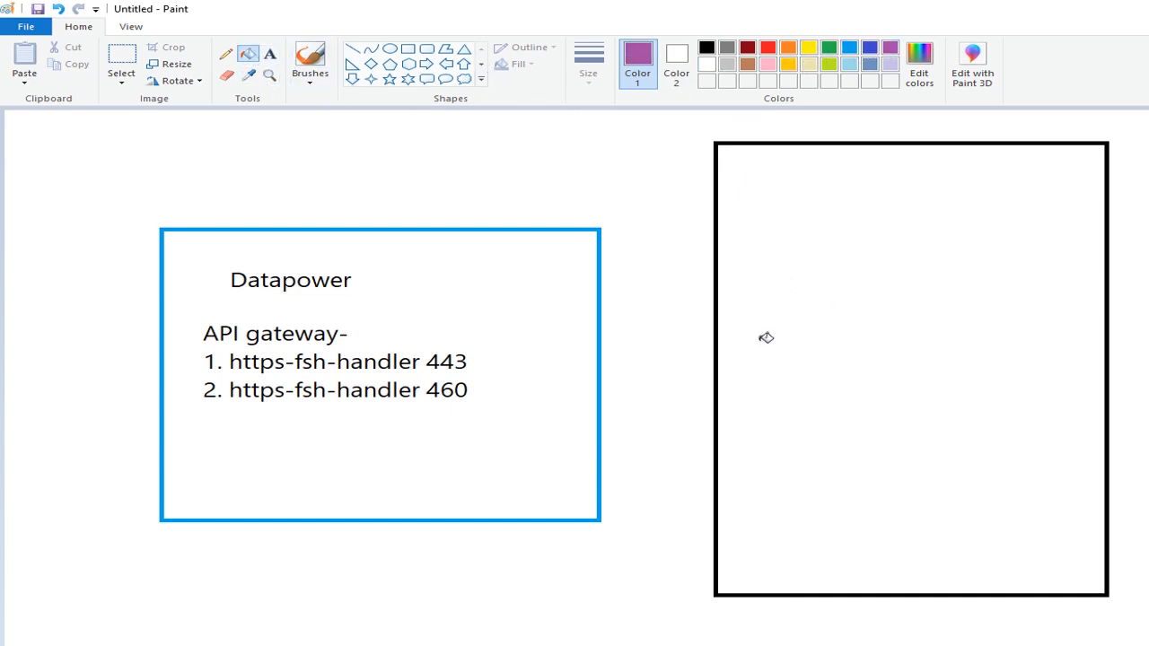
{"action": "left_click", "coordinate": [817, 289]}
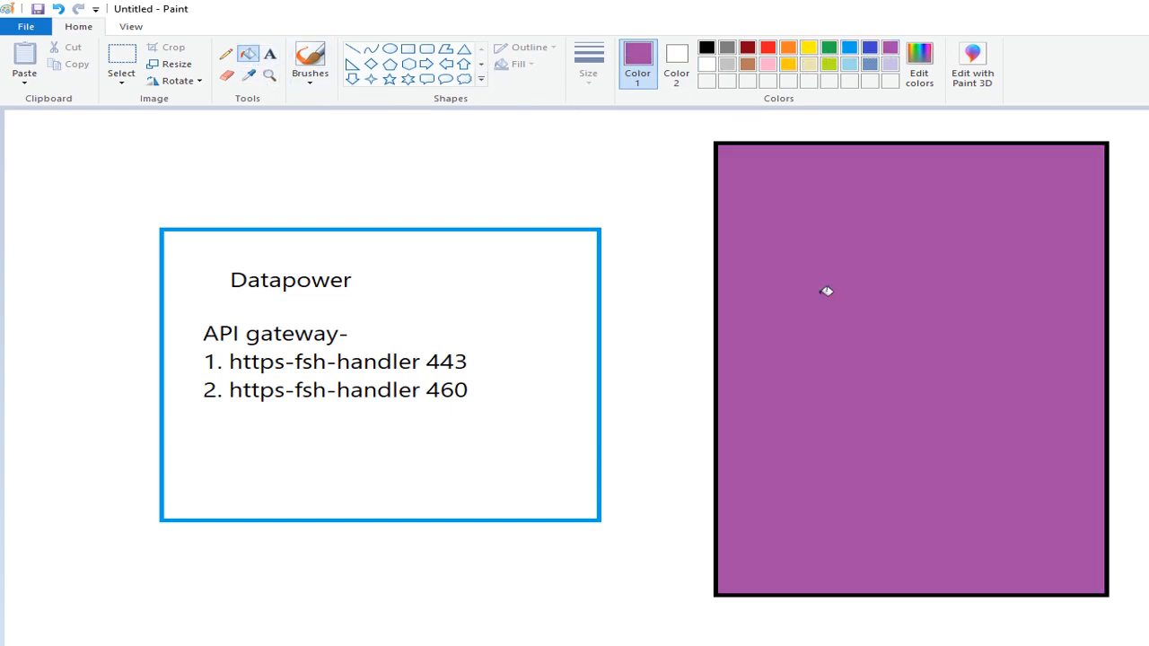
- Add the title "APIConnect Cloud" in black text inside the upper part of the purple rectangle
{"action": "left_click", "coordinate": [263, 57]}
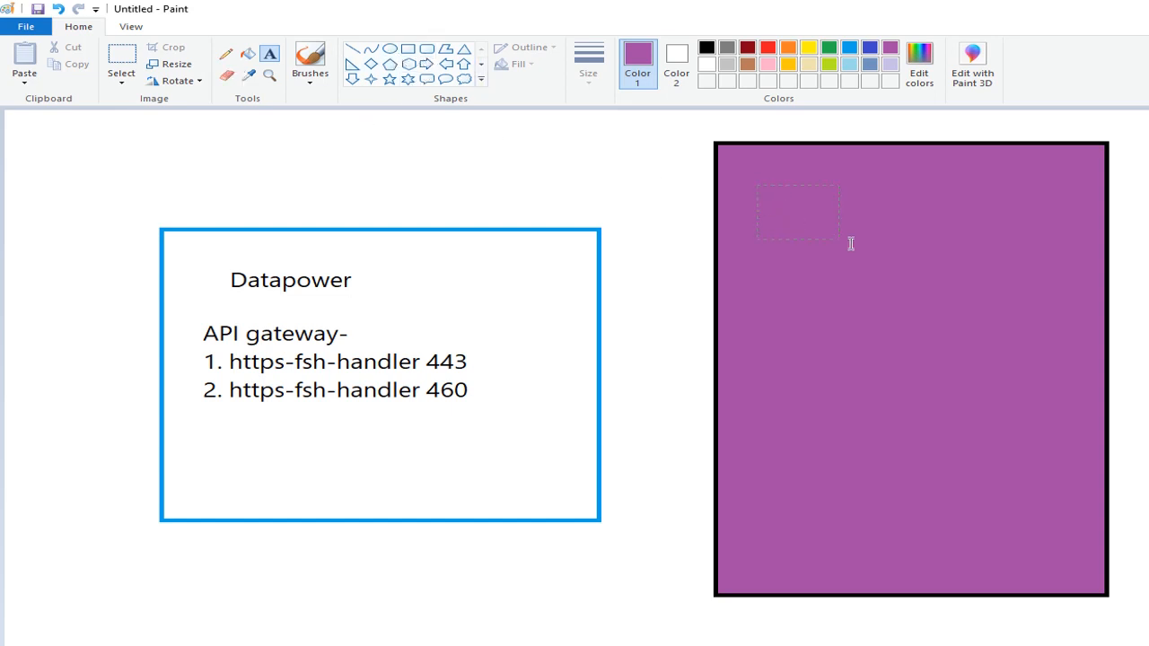
{"action": "left_click_drag", "start_coordinate": [758, 186], "coordinate": [1047, 342]}
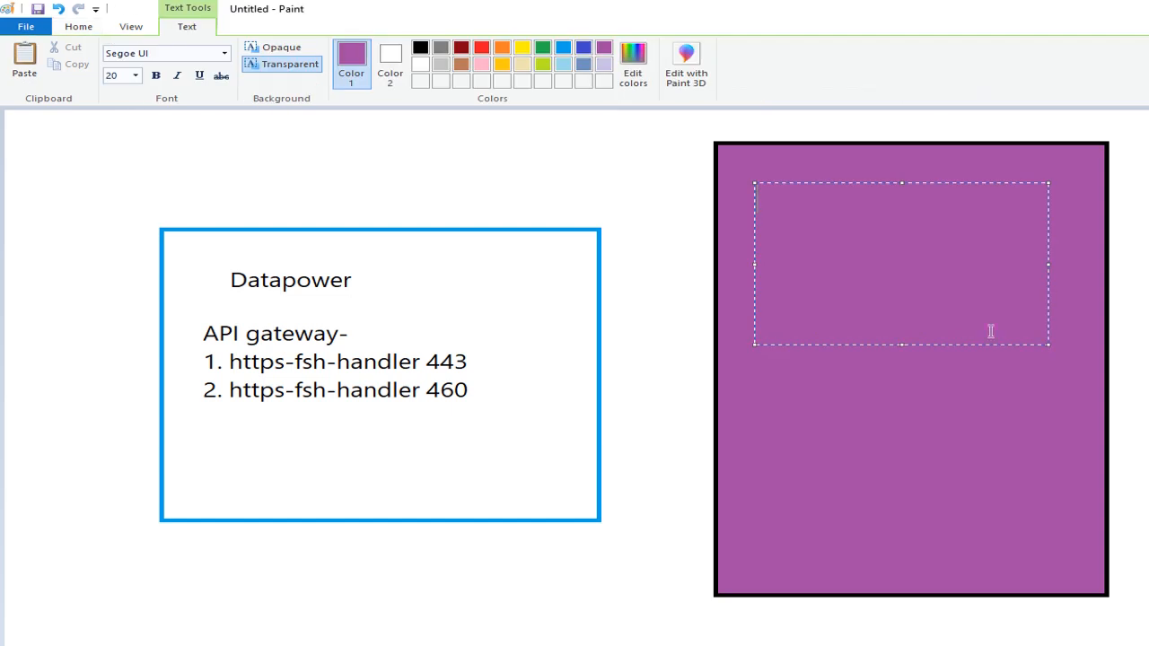
{"action": "left_click", "coordinate": [420, 47]}
{"action": "type", "text": "APICon"}
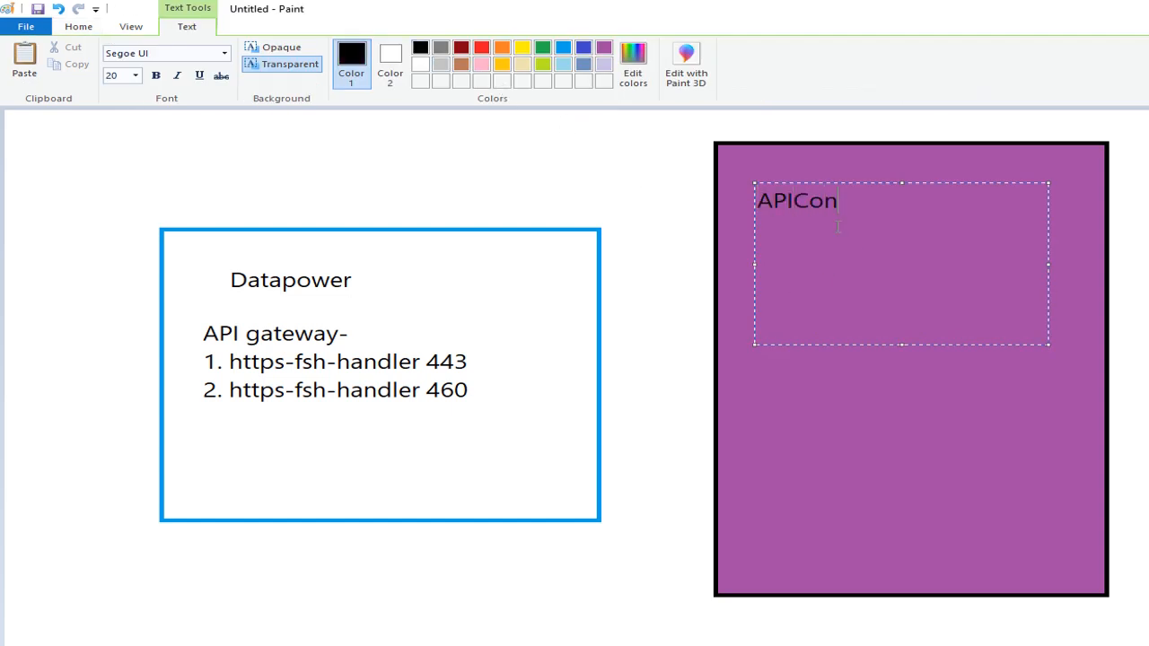
{"action": "type", "text": "nect Cloud"}
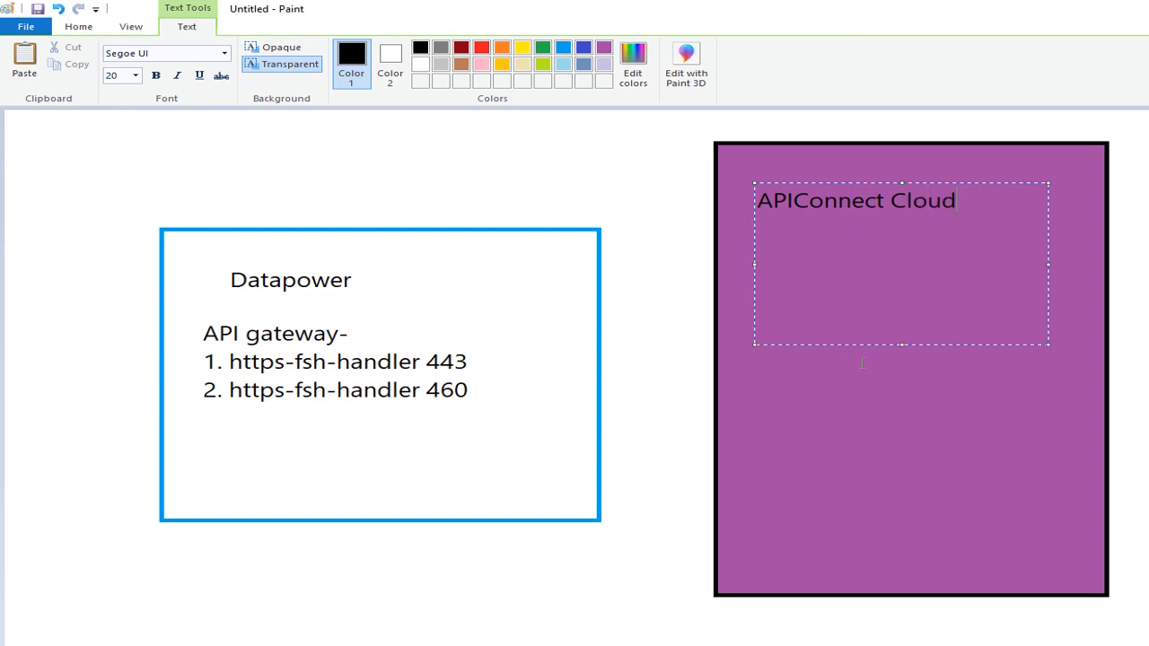
{"action": "left_click", "coordinate": [901, 452]}
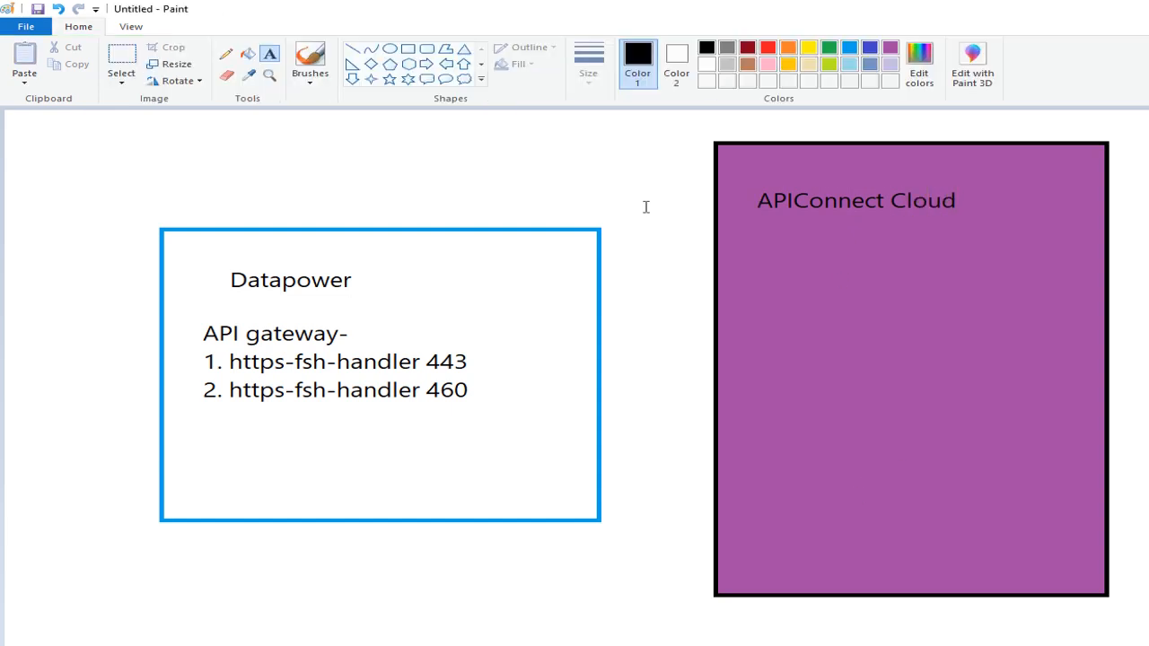
{"action": "left_click", "coordinate": [408, 49]}
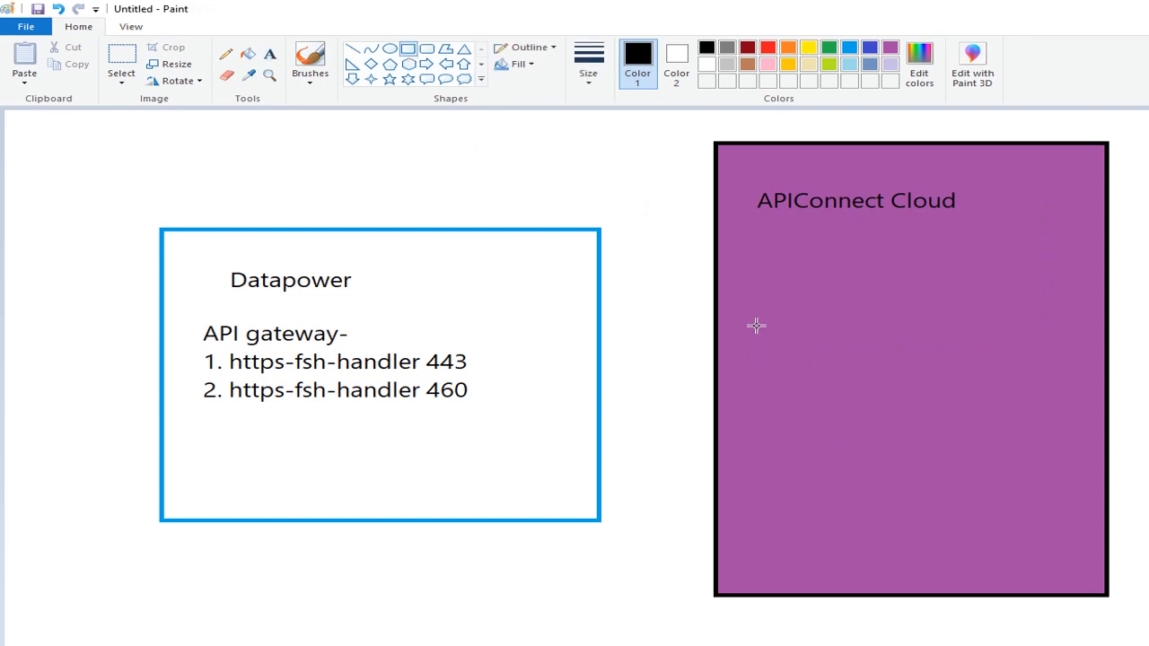
{"action": "mouse_move", "coordinate": [757, 326]}
{"action": "left_mouse_down"}
{"action": "mouse_move", "coordinate": [1021, 475]}
{"action": "mouse_move", "coordinate": [1060, 481]}
{"action": "left_mouse_up"}
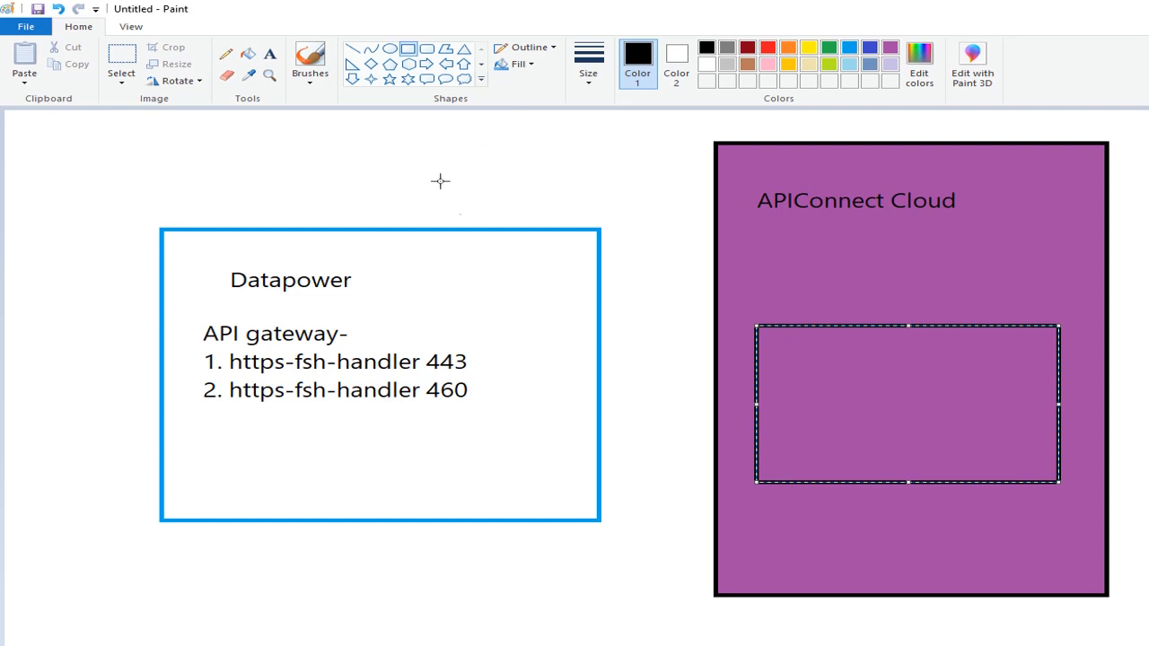
{"action": "key", "text": "ctrl+z"}
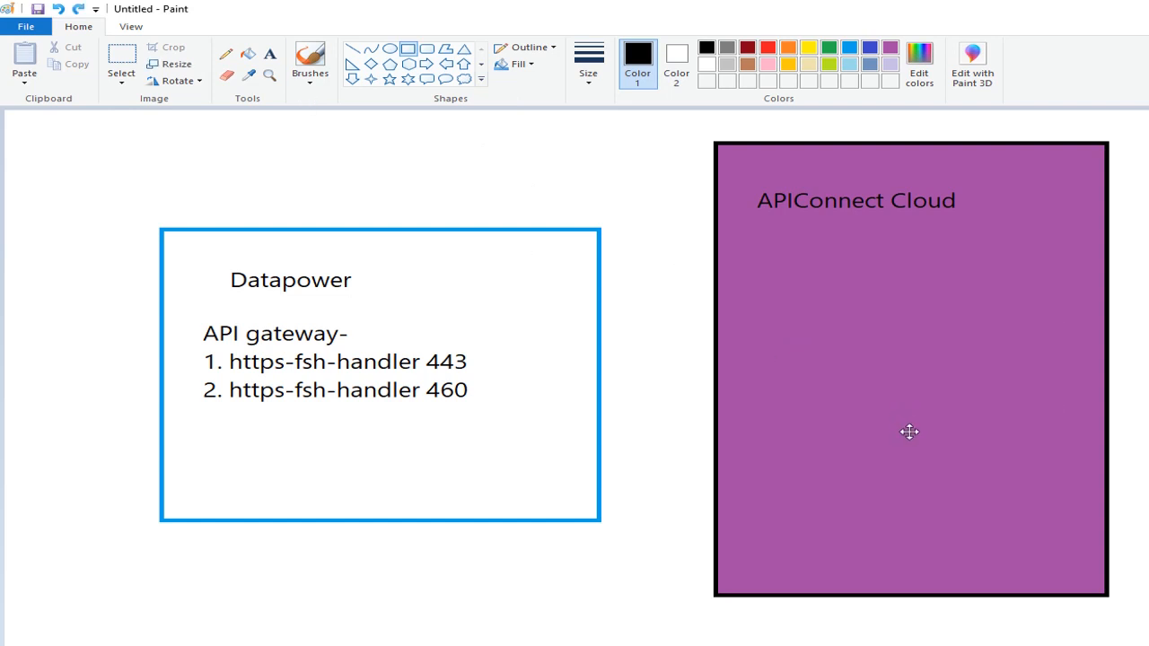
- Start a text box inside the purple rectangle, below the APIConnect Cloud title
{"action": "left_click", "coordinate": [269, 54]}
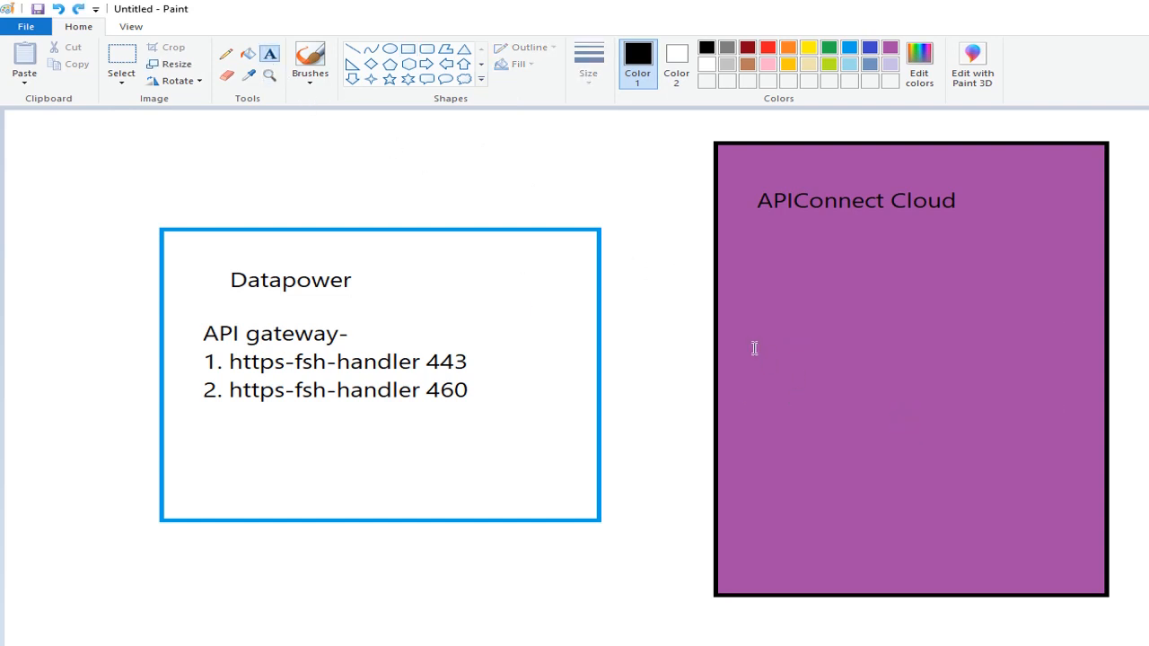
{"action": "left_click_drag", "start_coordinate": [755, 349], "coordinate": [1039, 471]}
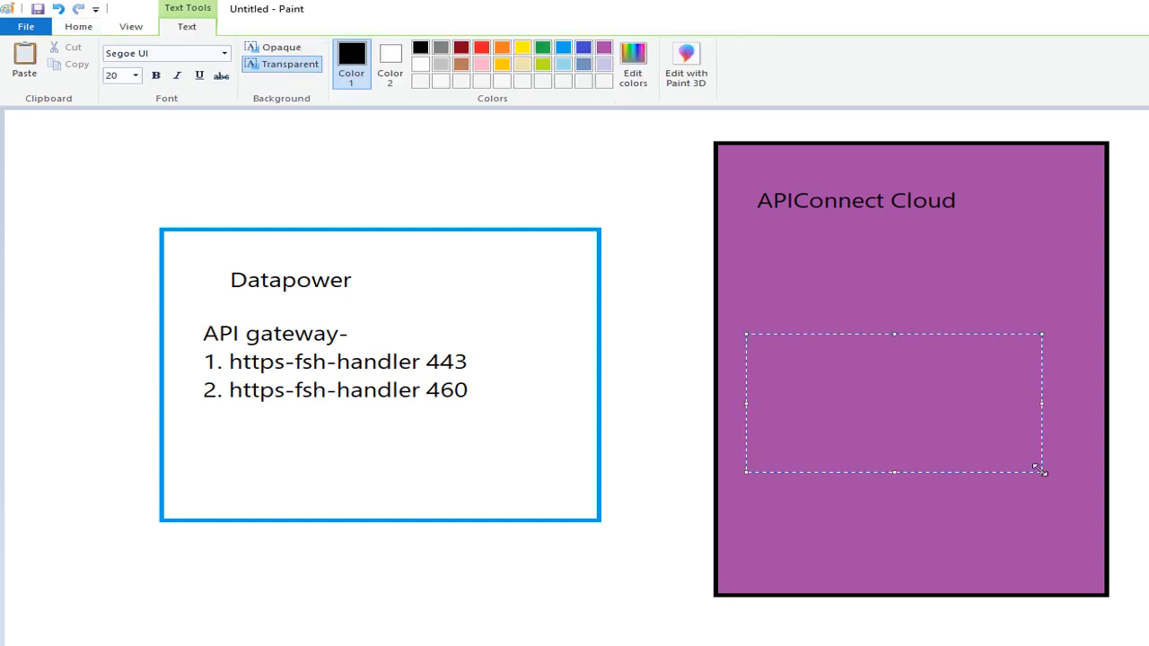
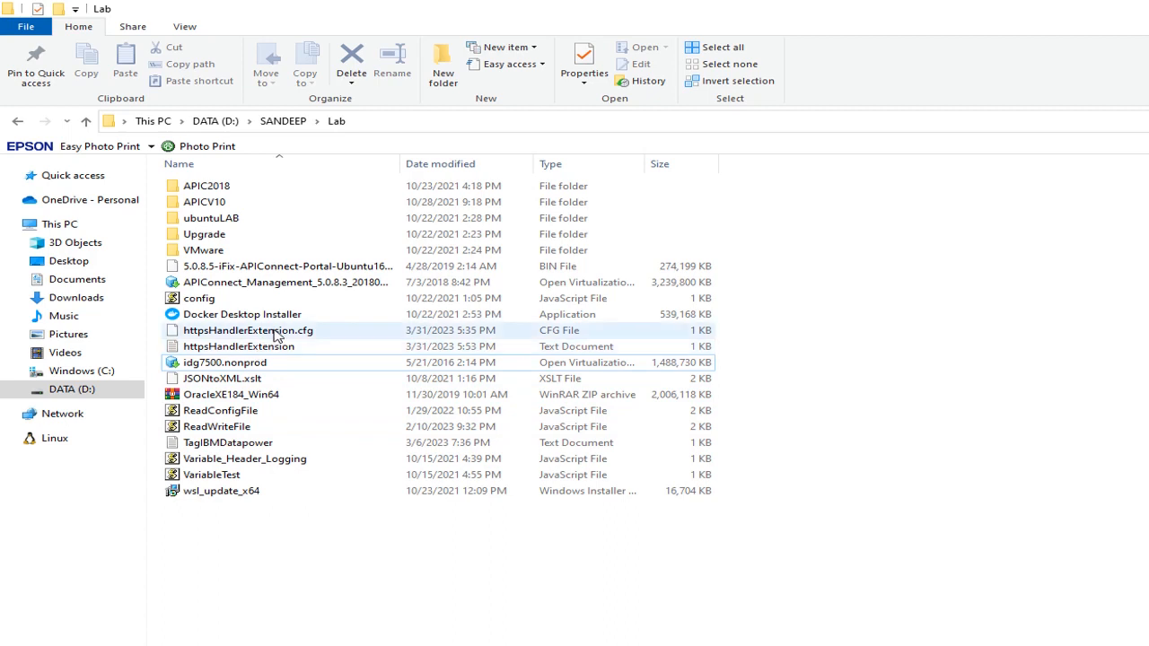
- Open httpsHandlerExtension.cfg from the Lab folder in Notepad++ to review its commands, and return to the folder
{"action": "left_click", "coordinate": [276, 332]}
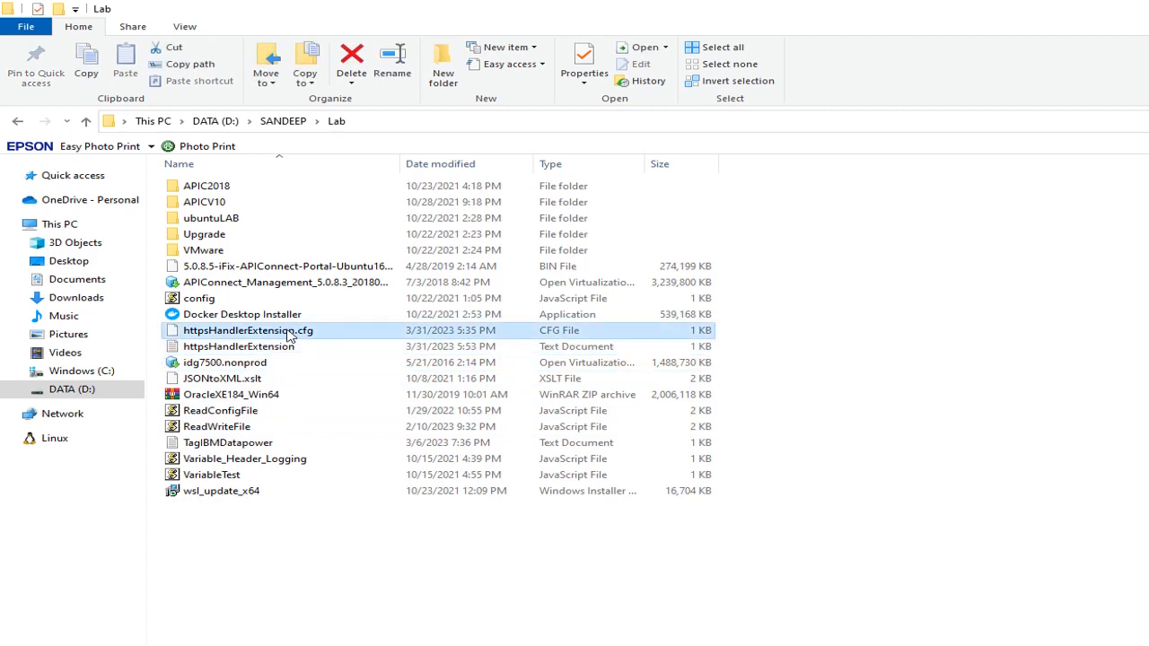
{"action": "right_click", "coordinate": [289, 334]}
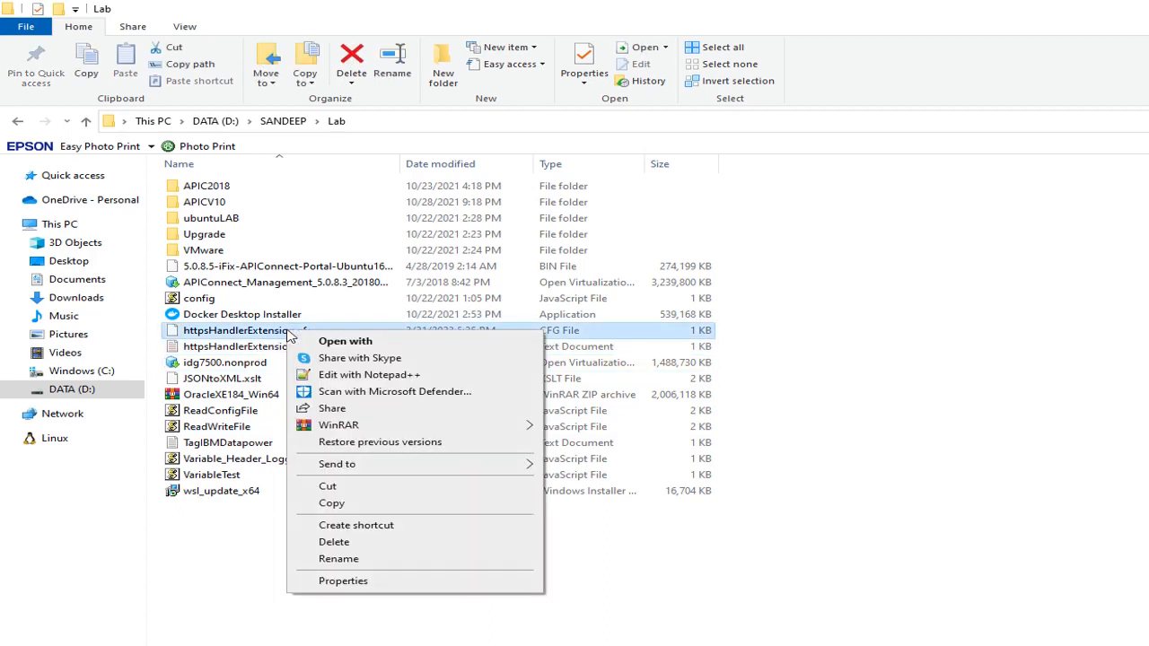
{"action": "left_click", "coordinate": [367, 377]}
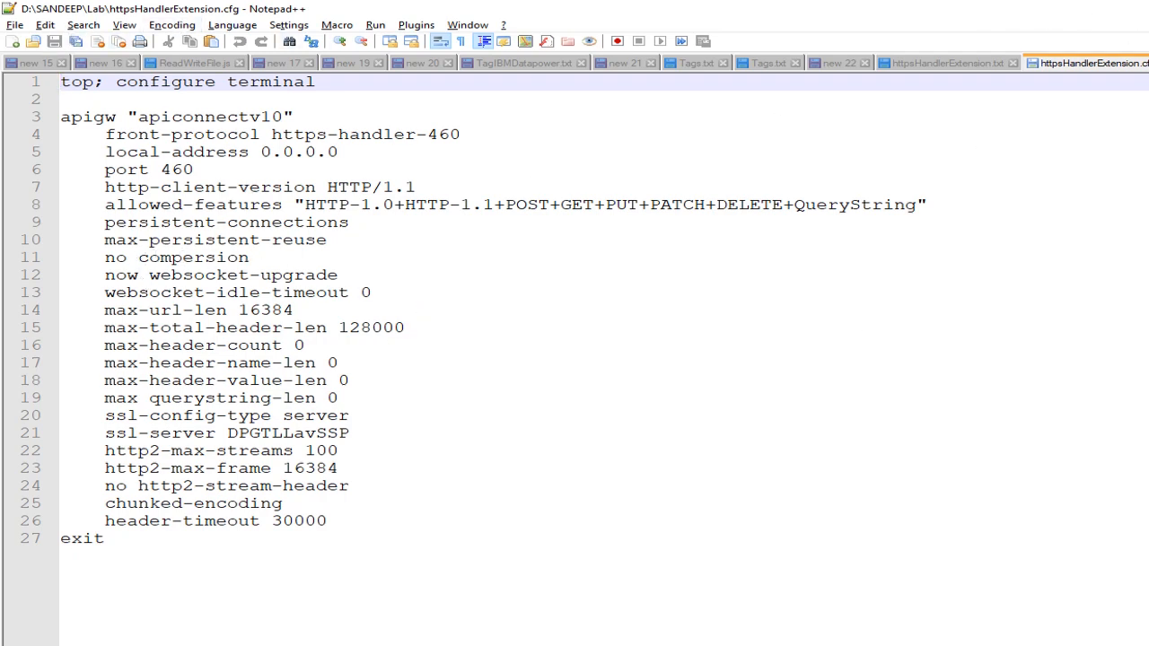
{"action": "key", "text": "alt+Tab"}
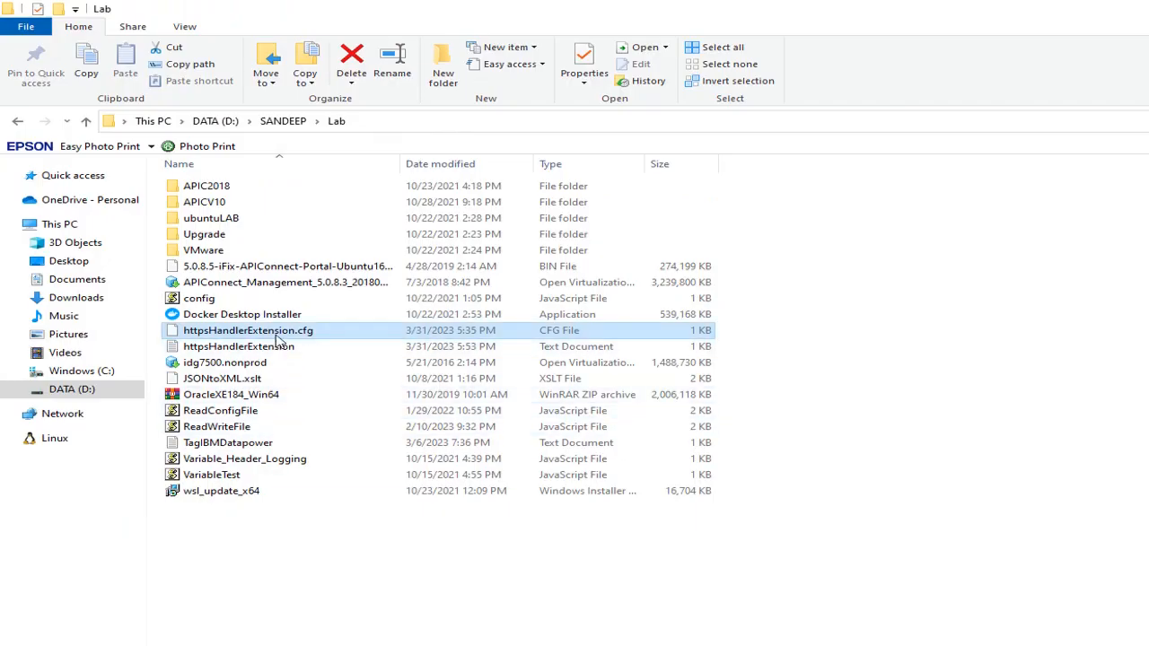
- Compress httpsHandlerExtension.cfg into a ZIP archive in the Lab folder, keeping the name httpsHandlerExtension
{"action": "right_click", "coordinate": [278, 334]}
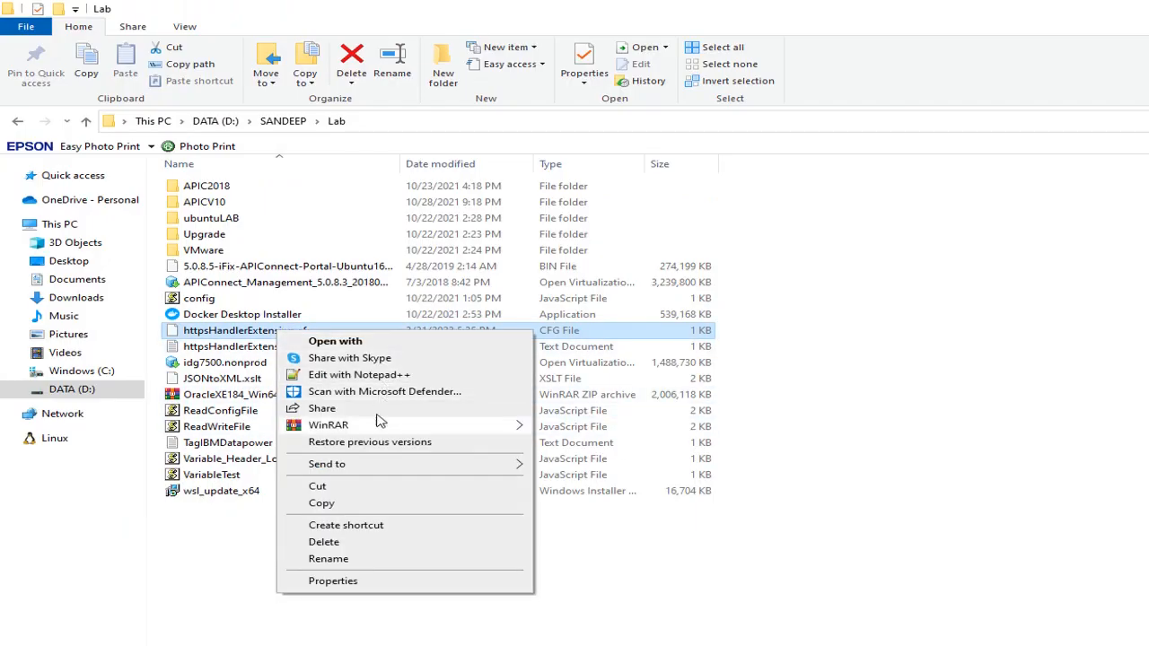
{"action": "mouse_move", "coordinate": [379, 473]}
{"action": "left_click", "coordinate": [595, 480]}
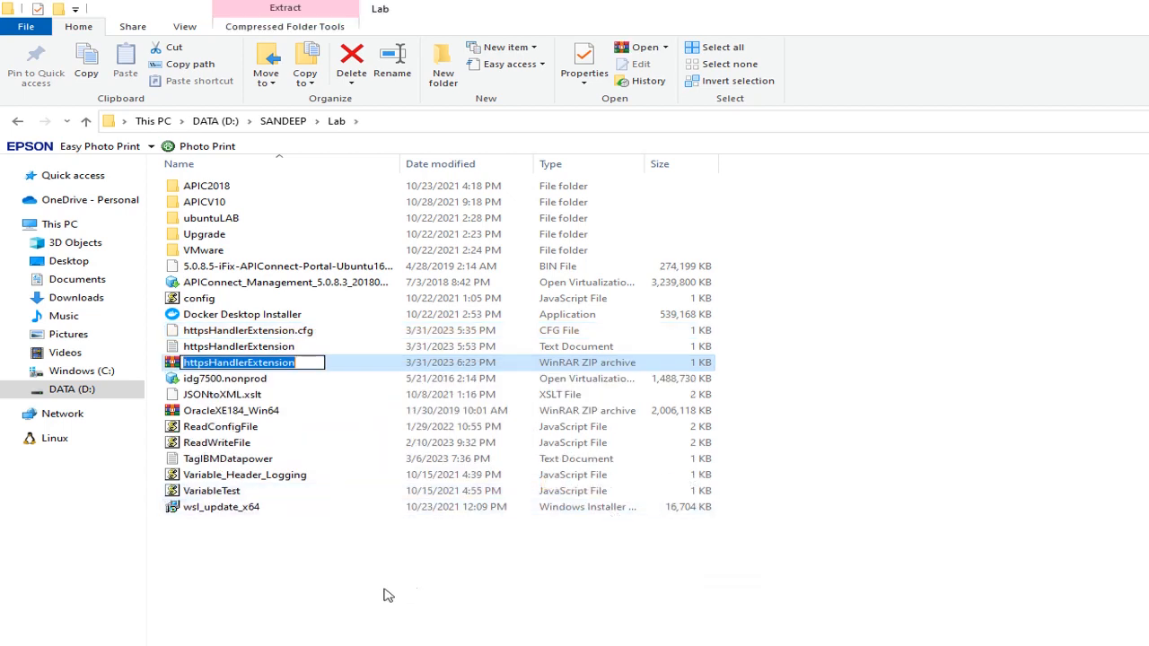
{"action": "left_click", "coordinate": [354, 602]}
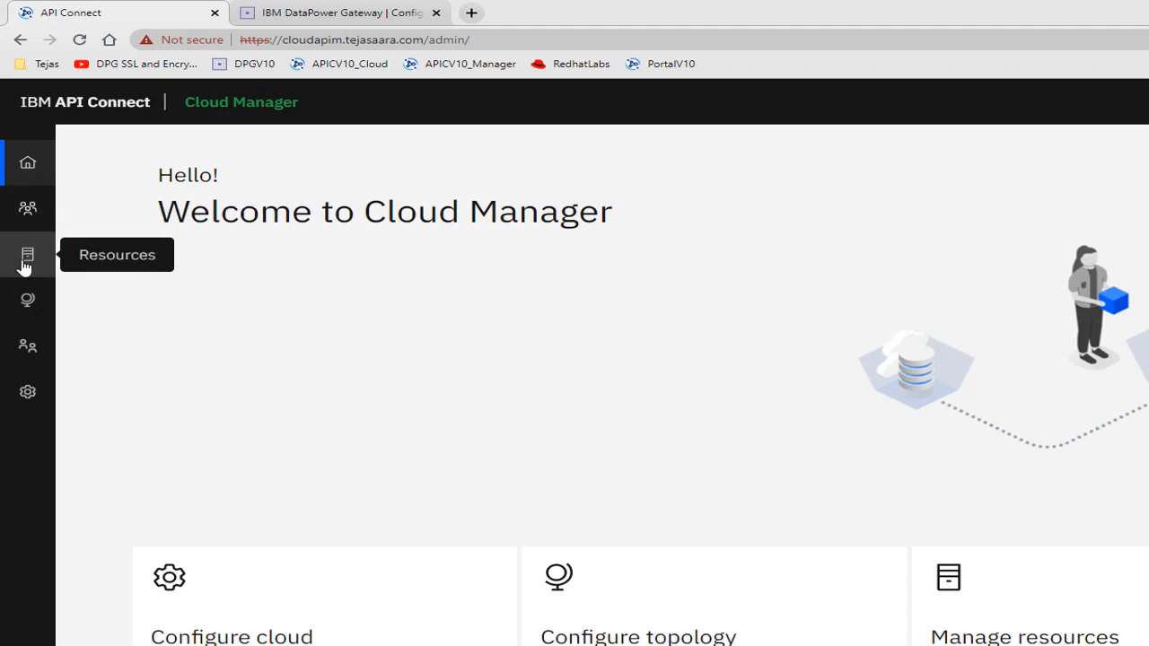
- In API Connect Cloud Manager's Topology, open the gateway extension configuration of the APIGateway service under DPG
{"action": "left_click", "coordinate": [27, 301]}
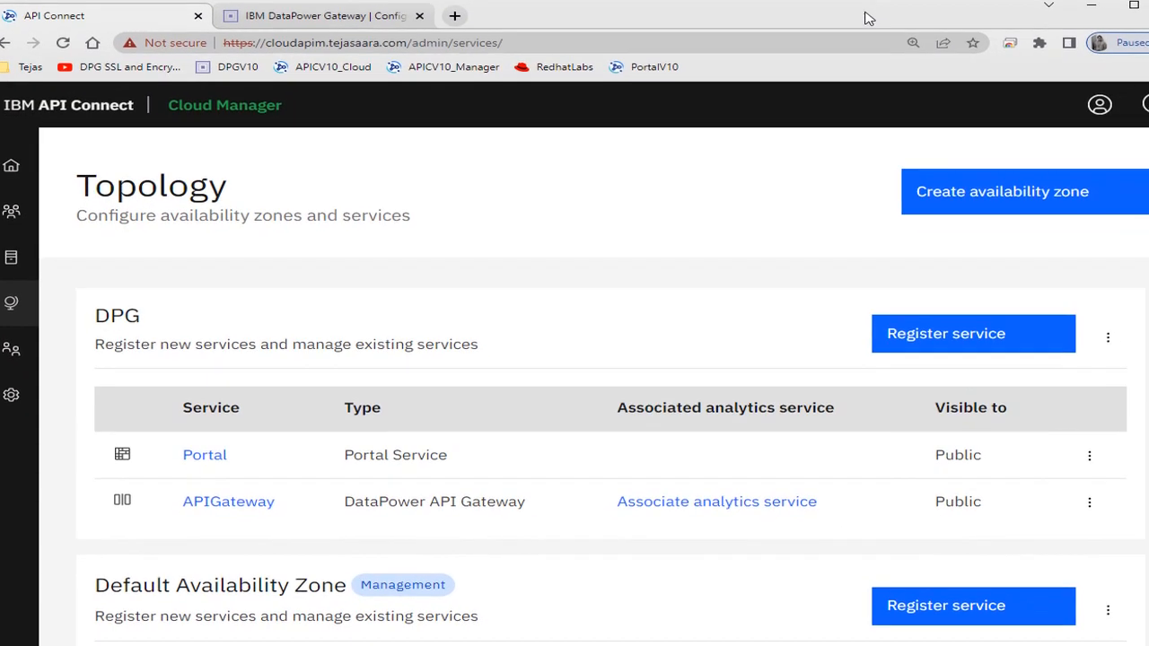
{"action": "scroll", "coordinate": [850, 421], "scroll_direction": "down", "scroll_amount": 3}
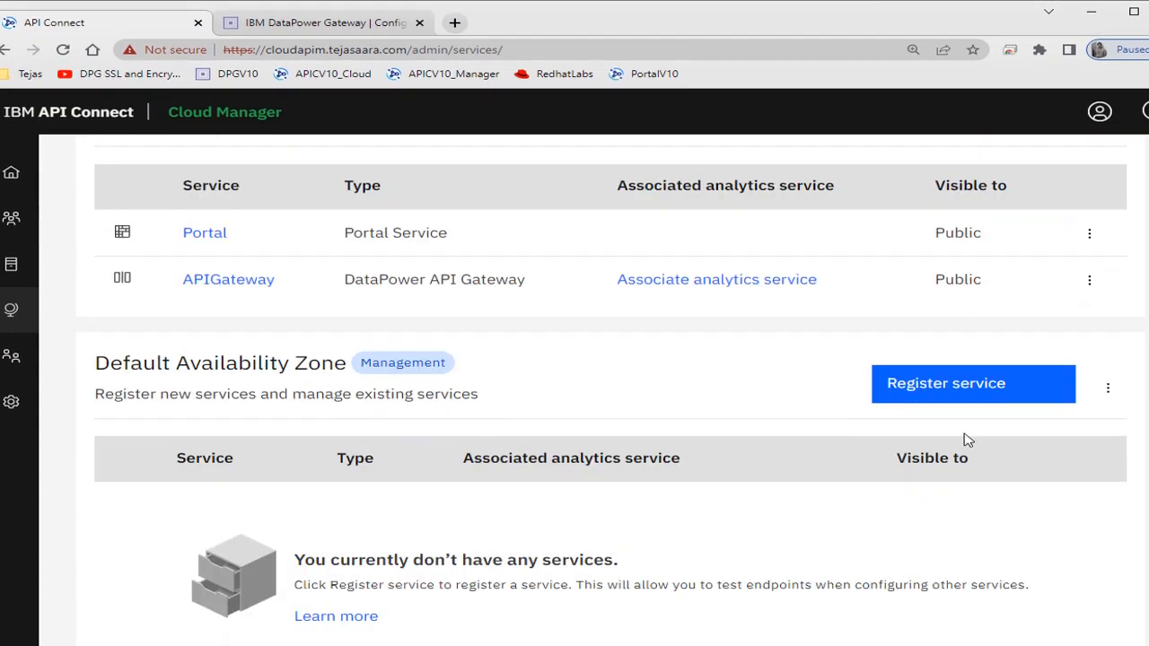
{"action": "left_click", "coordinate": [1093, 283]}
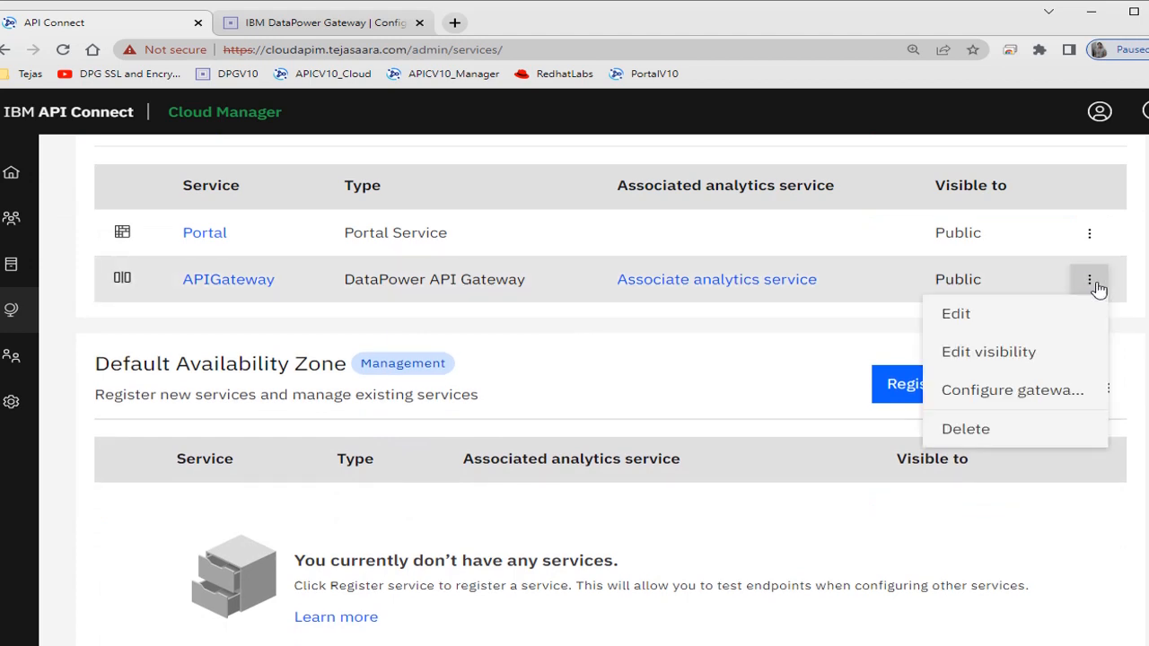
{"action": "left_click", "coordinate": [1039, 401]}
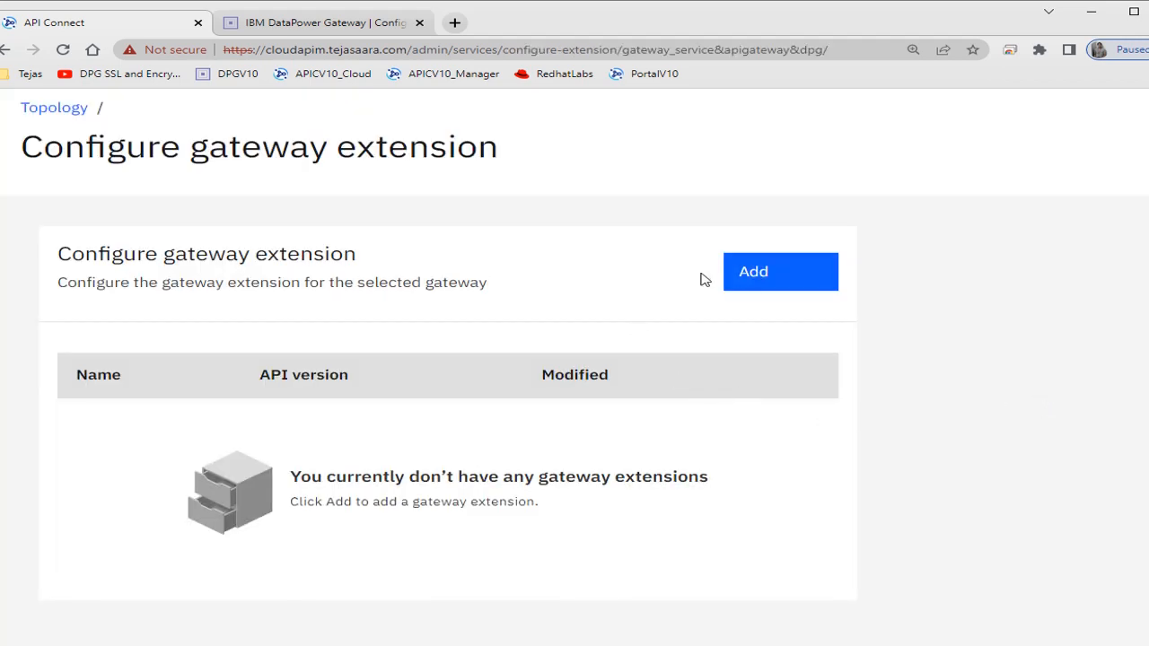
- Add a gateway extension by uploading httpsHandlerExtension.zip from the Lab folder, and save it
{"action": "left_click", "coordinate": [787, 275]}
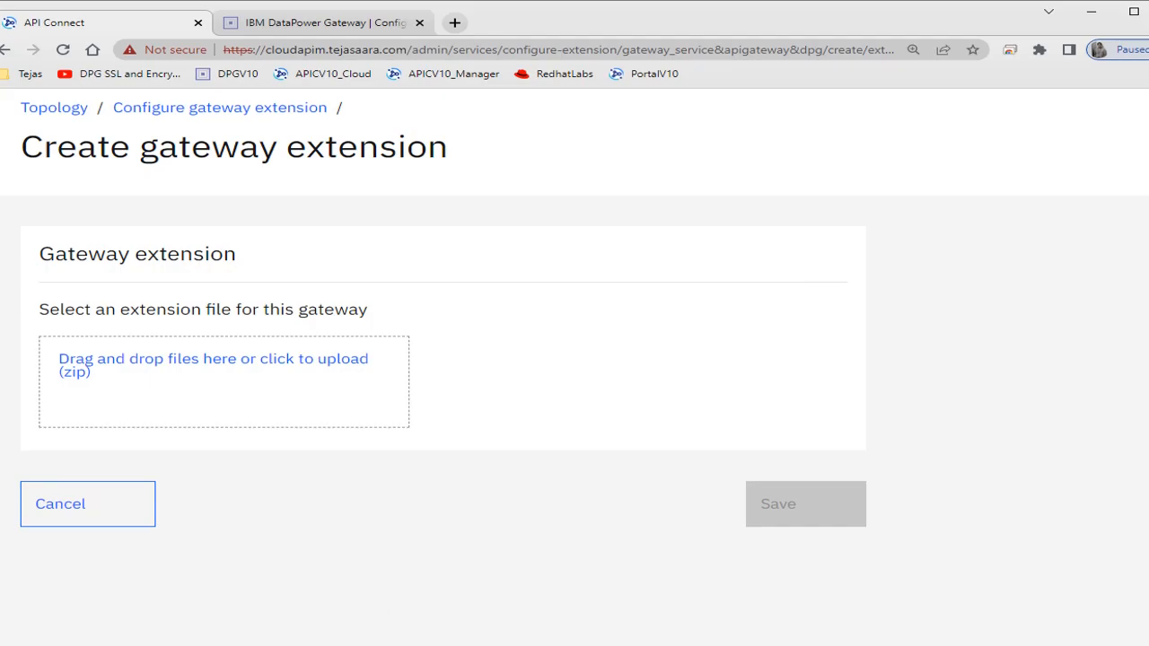
{"action": "left_click", "coordinate": [257, 644]}
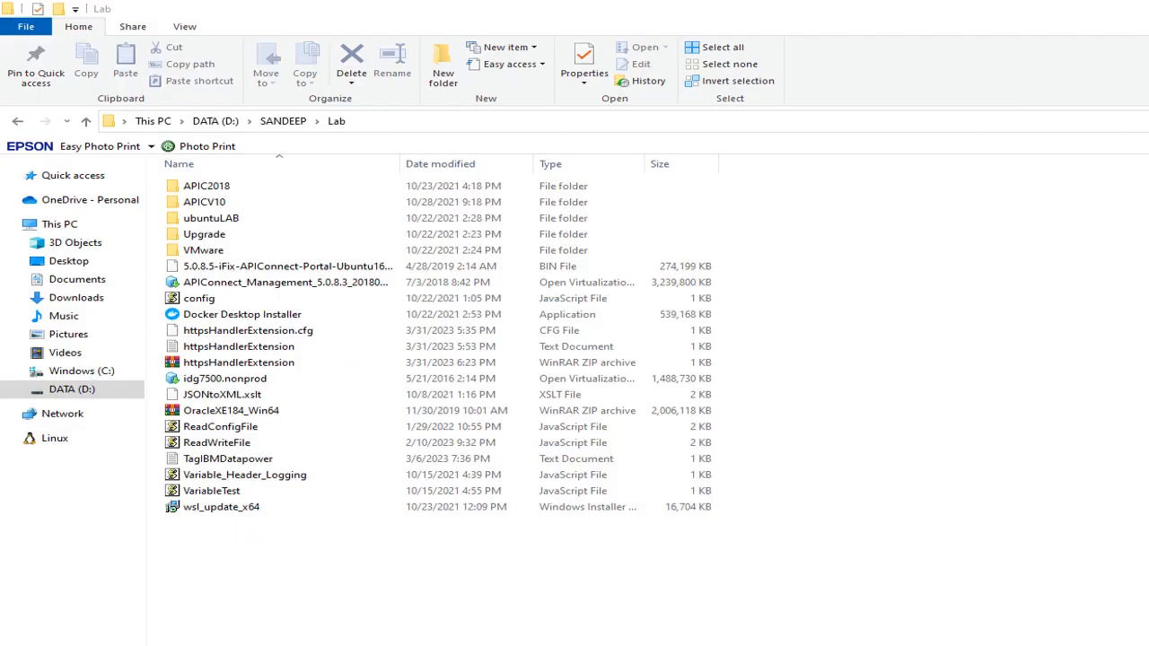
{"action": "left_click", "coordinate": [237, 366]}
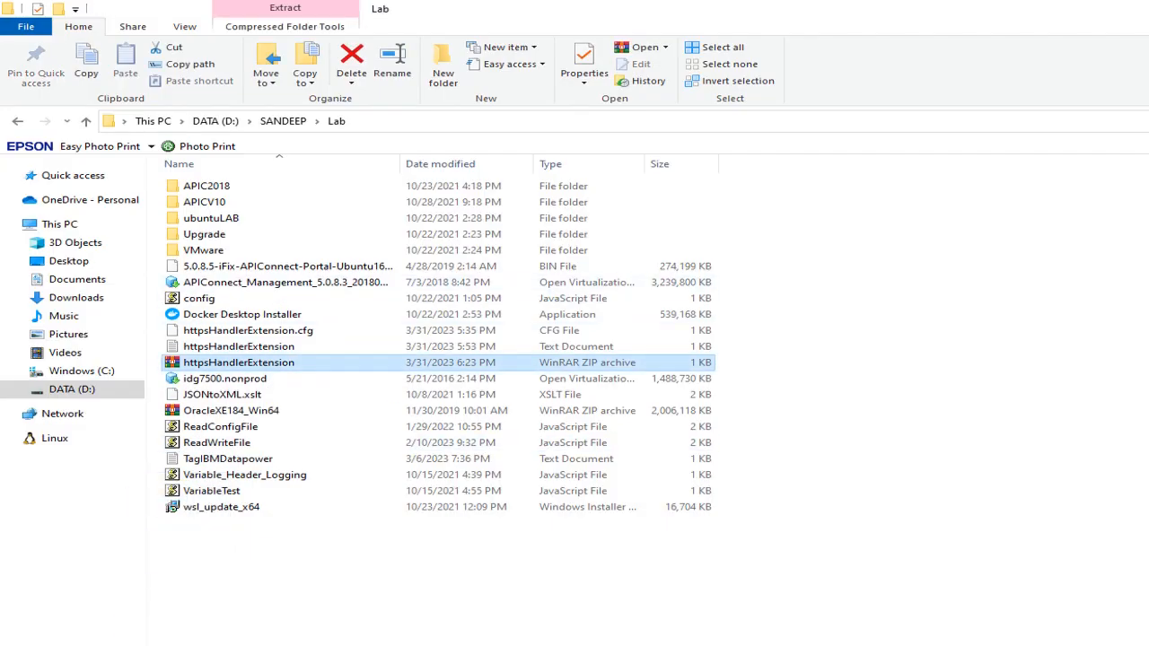
{"action": "left_click_drag", "start_coordinate": [237, 367], "coordinate": [246, 423]}
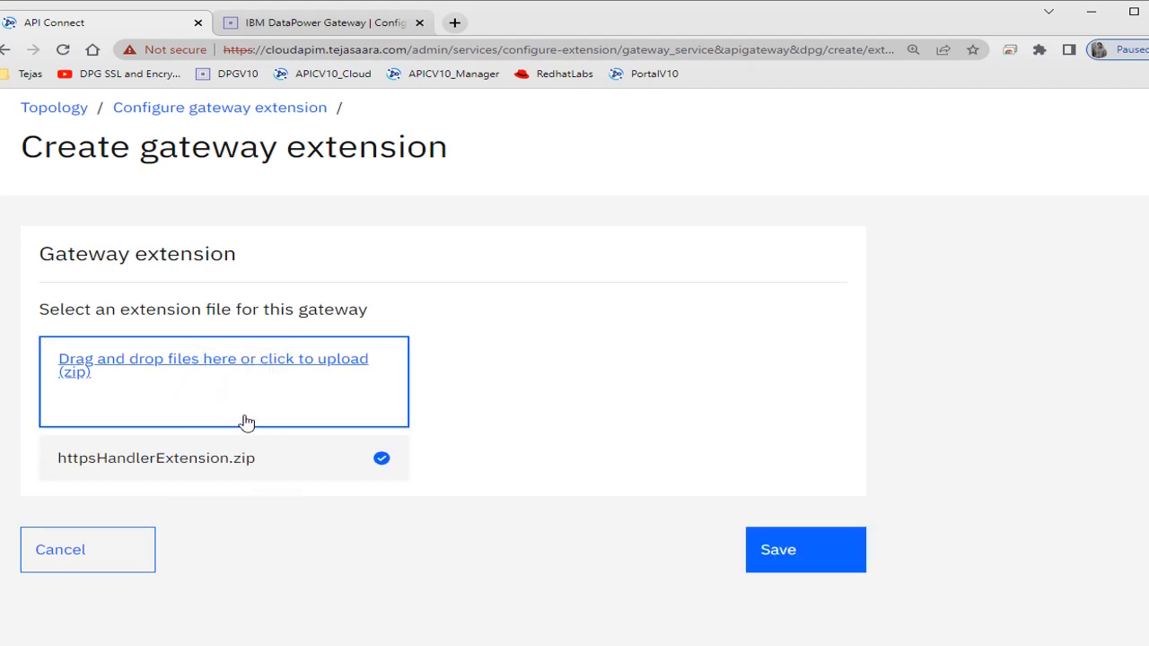
{"action": "left_click", "coordinate": [804, 563]}
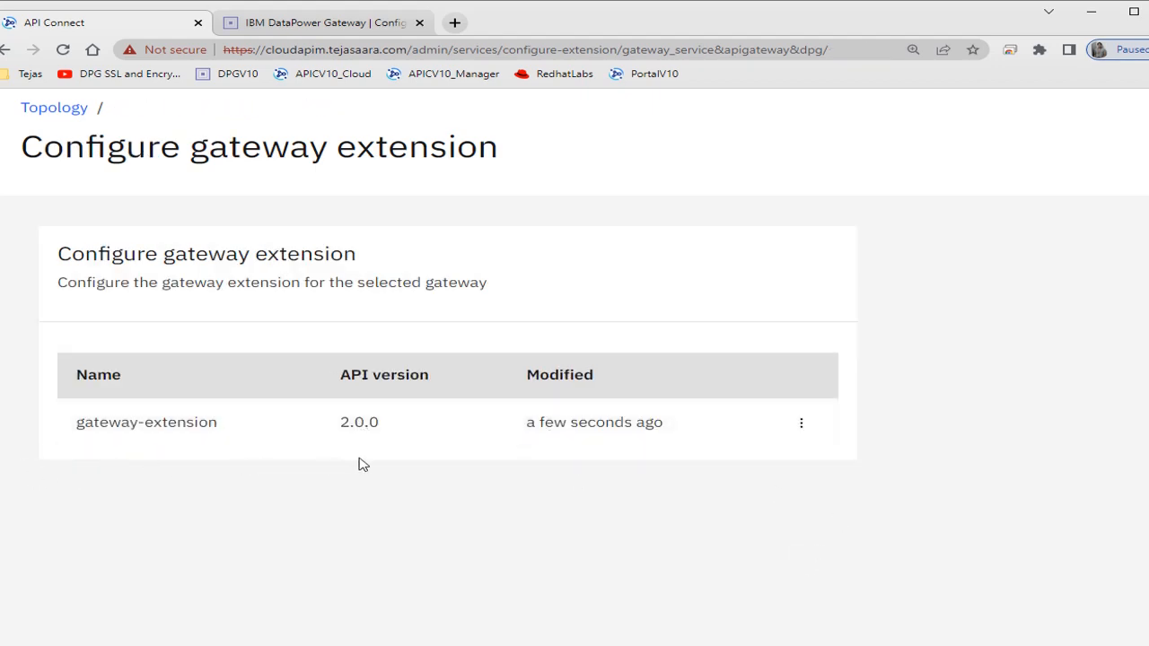
- Switch to the DataPower Gateway console, open File Management from the Control Panel and expand the temporary: directory
{"action": "key", "text": "alt+Tab"}
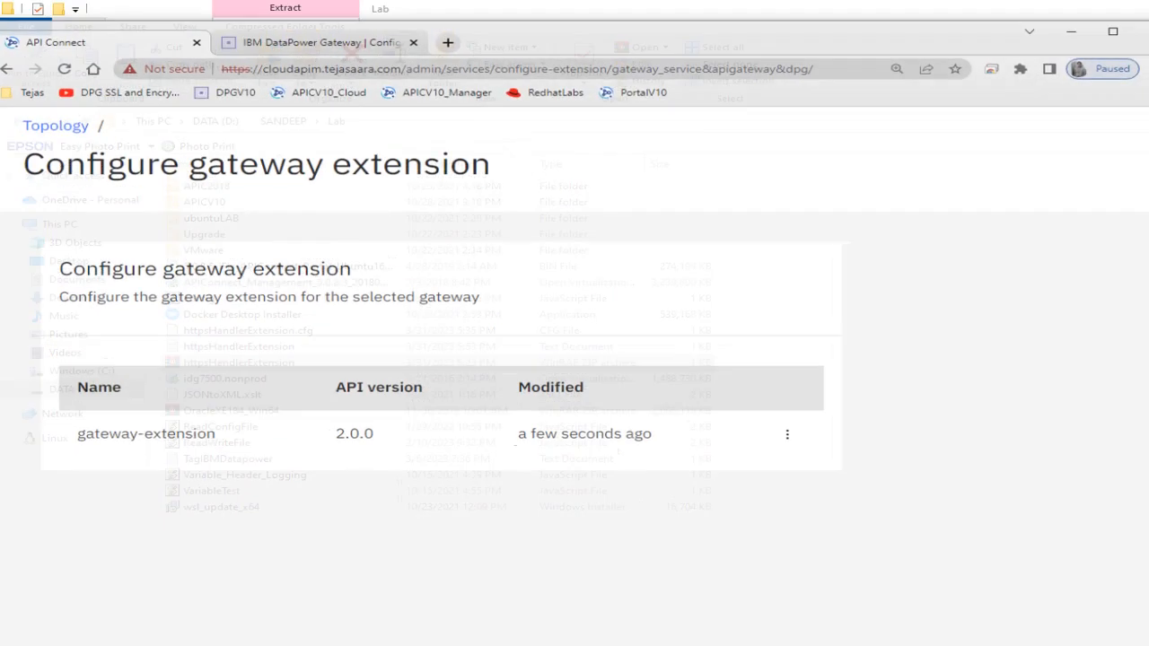
{"action": "left_click", "coordinate": [313, 24]}
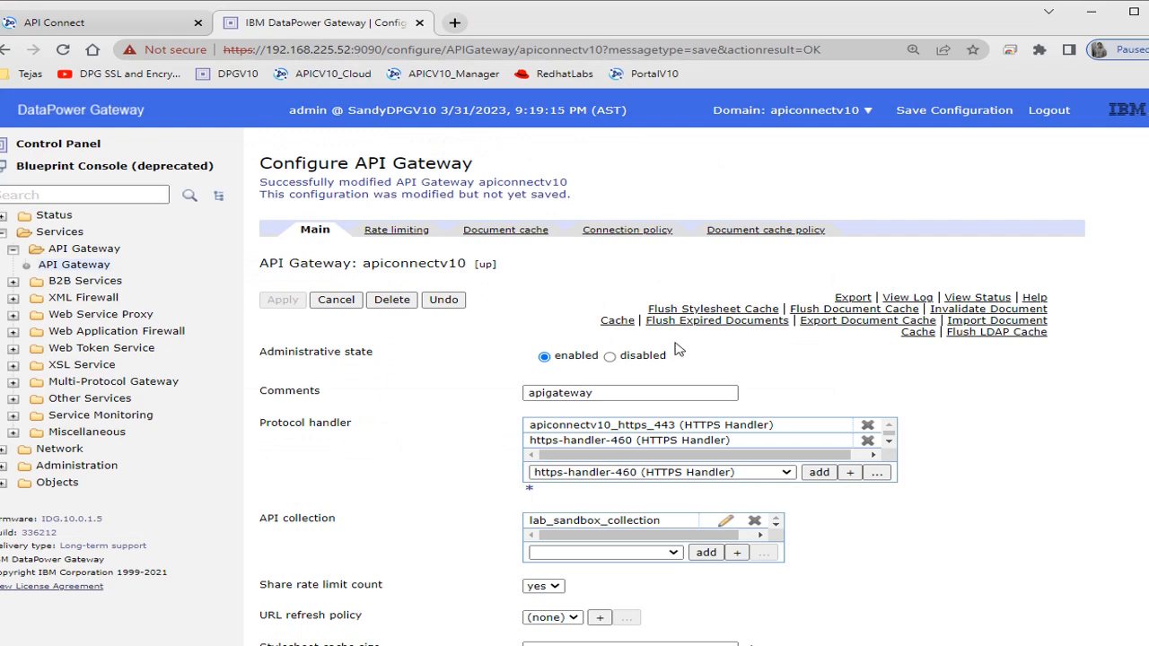
{"action": "left_click", "coordinate": [56, 150]}
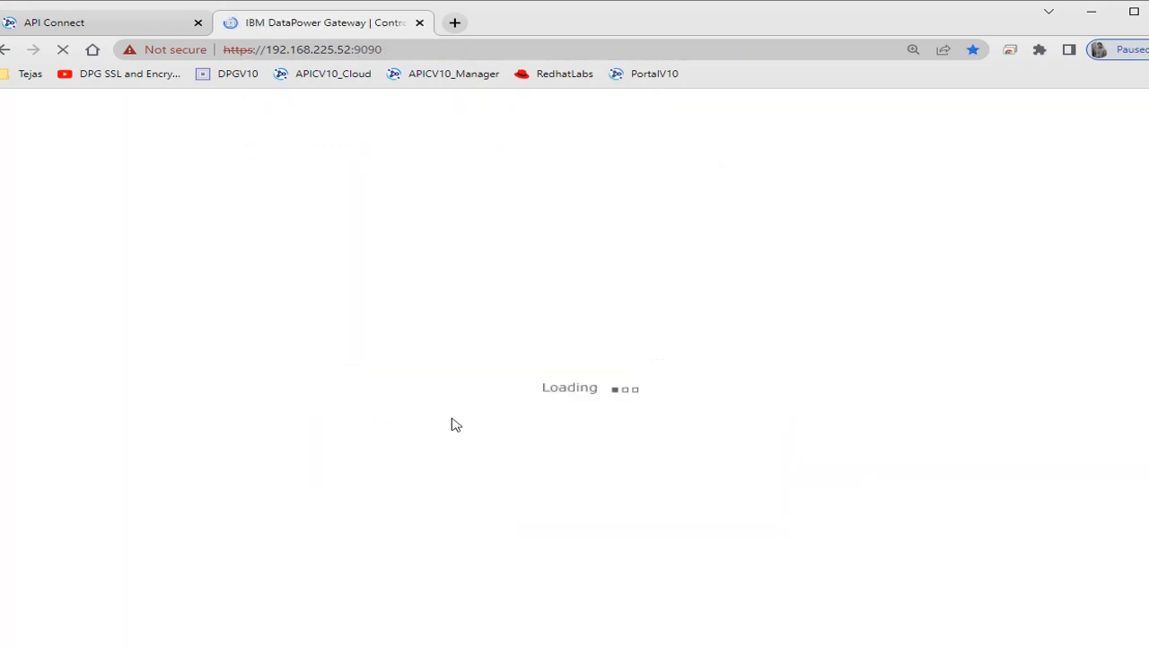
{"action": "scroll", "coordinate": [422, 547], "scroll_direction": "down", "scroll_amount": 3}
{"action": "left_click", "coordinate": [350, 432]}
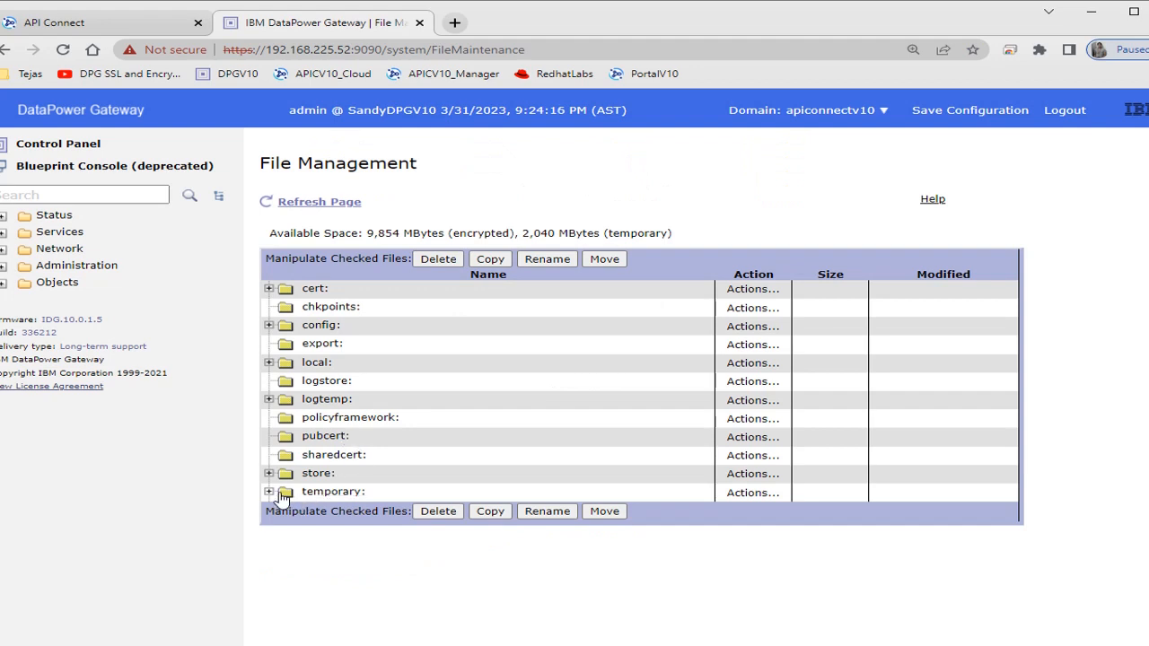
{"action": "left_click", "coordinate": [268, 492]}
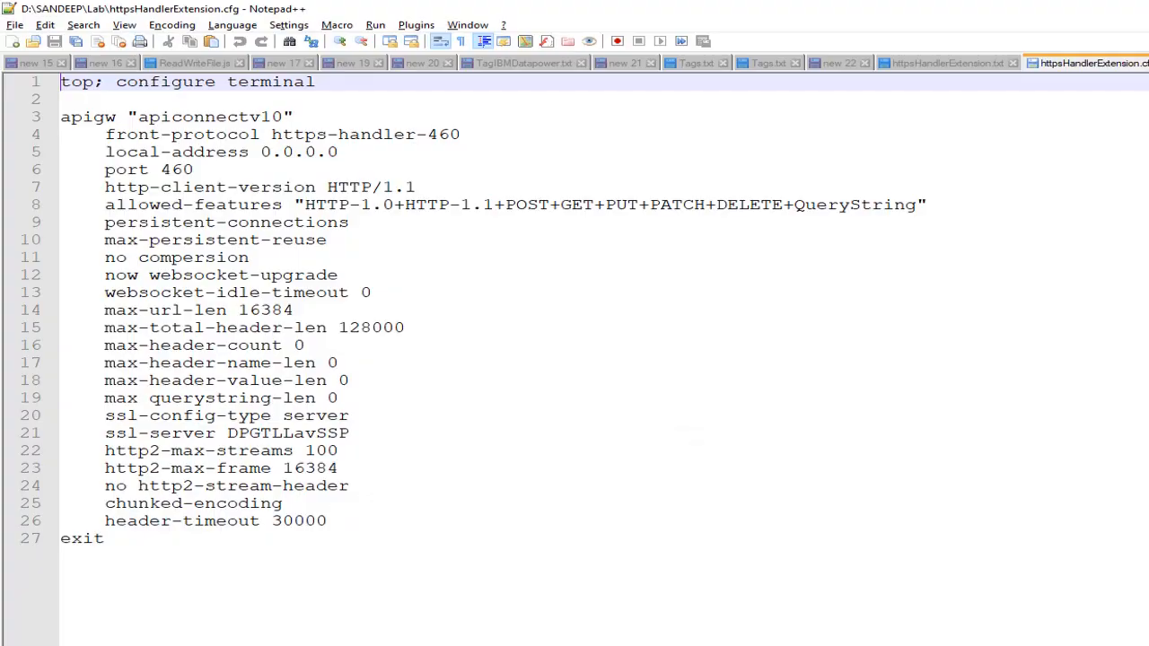
- In httpsHandlerExtension.cfg in Notepad++, correct line 12 to "no websocket-upgrade" and save the file
{"action": "left_click", "coordinate": [140, 276]}
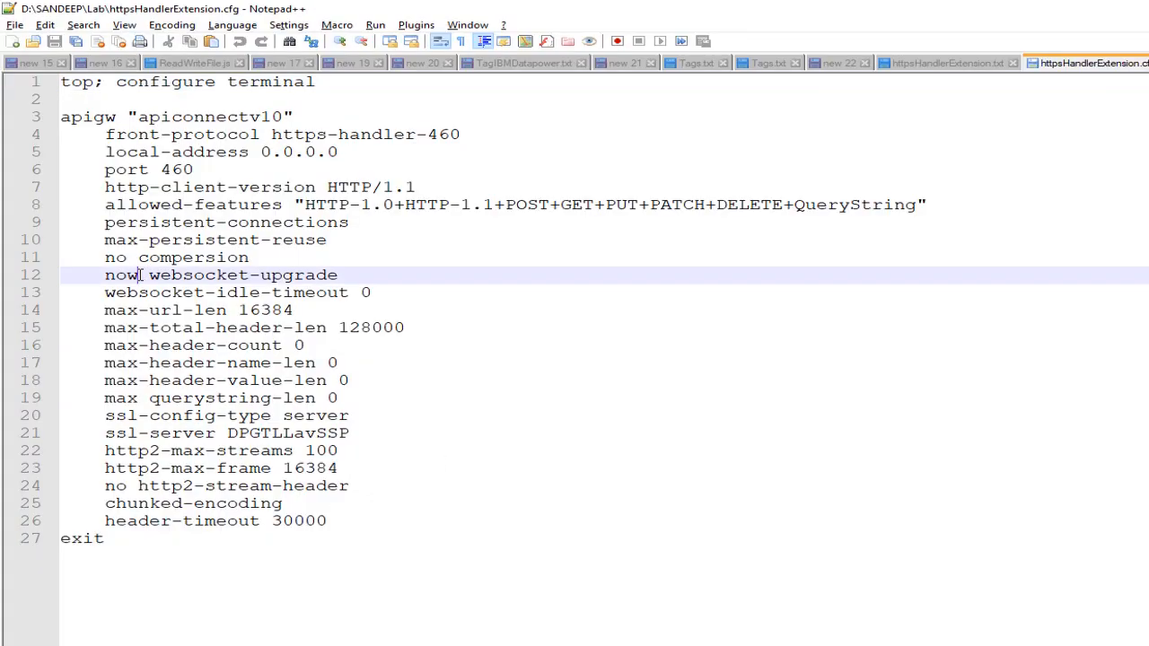
{"action": "key", "text": "BackSpace"}
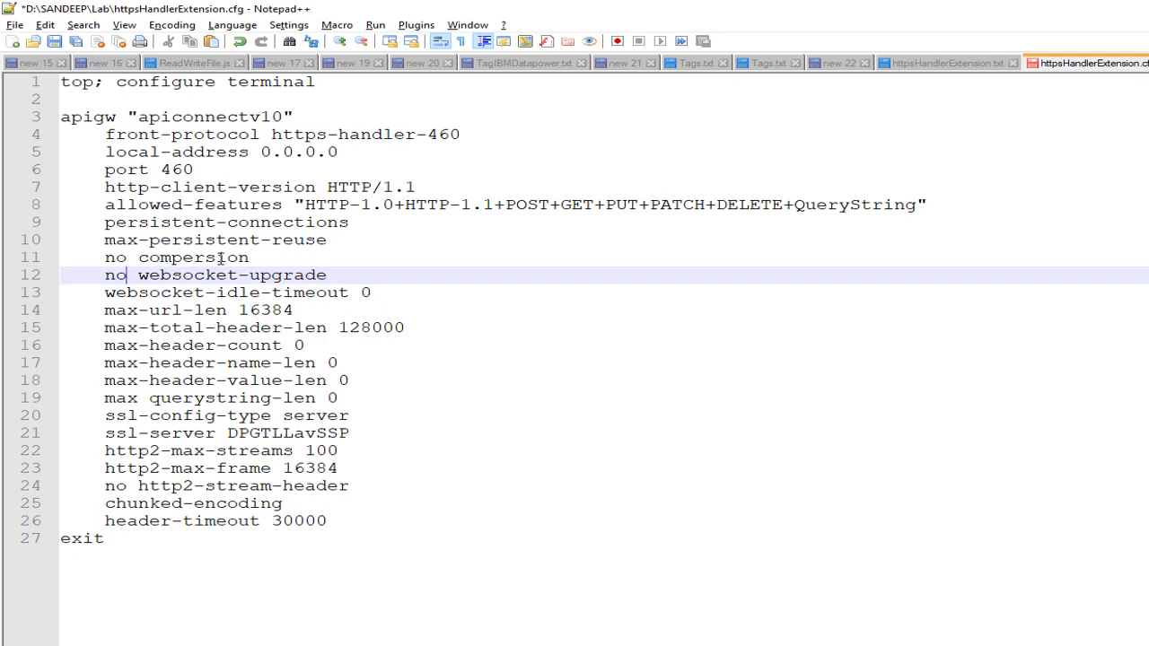
{"action": "left_click", "coordinate": [309, 345]}
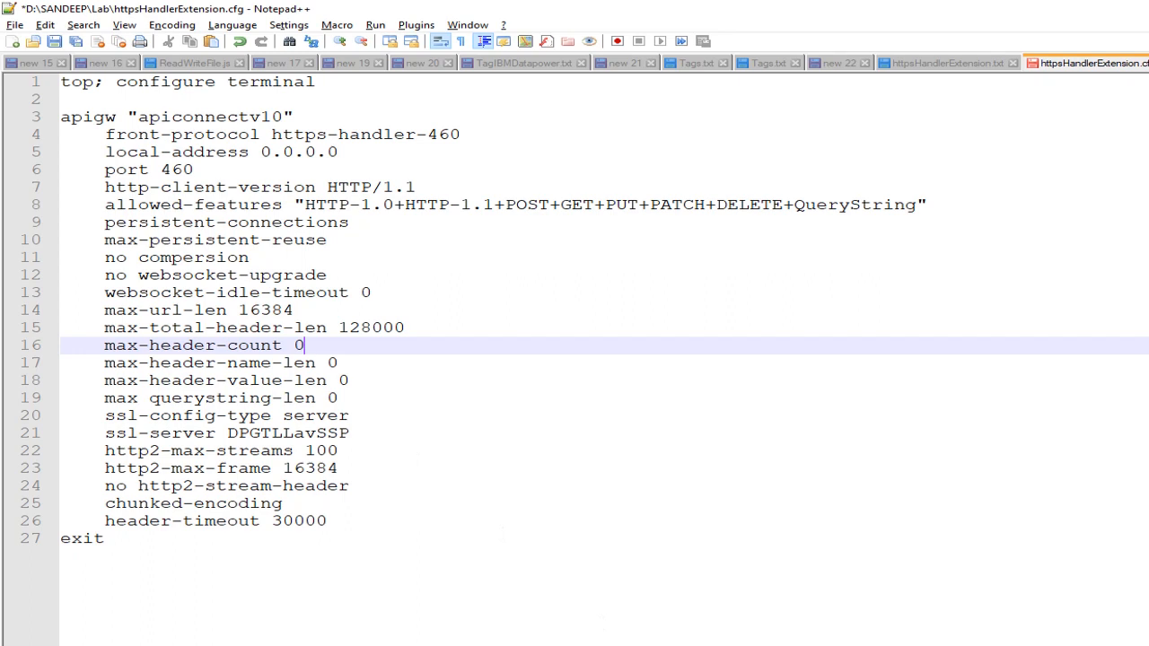
{"action": "left_click", "coordinate": [54, 41]}
- Delete the old httpsHandlerExtension ZIP from the Lab folder and compress the edited httpsHandlerExtension.cfg into a new ZIP with the same name
{"action": "key", "text": "alt+Tab"}
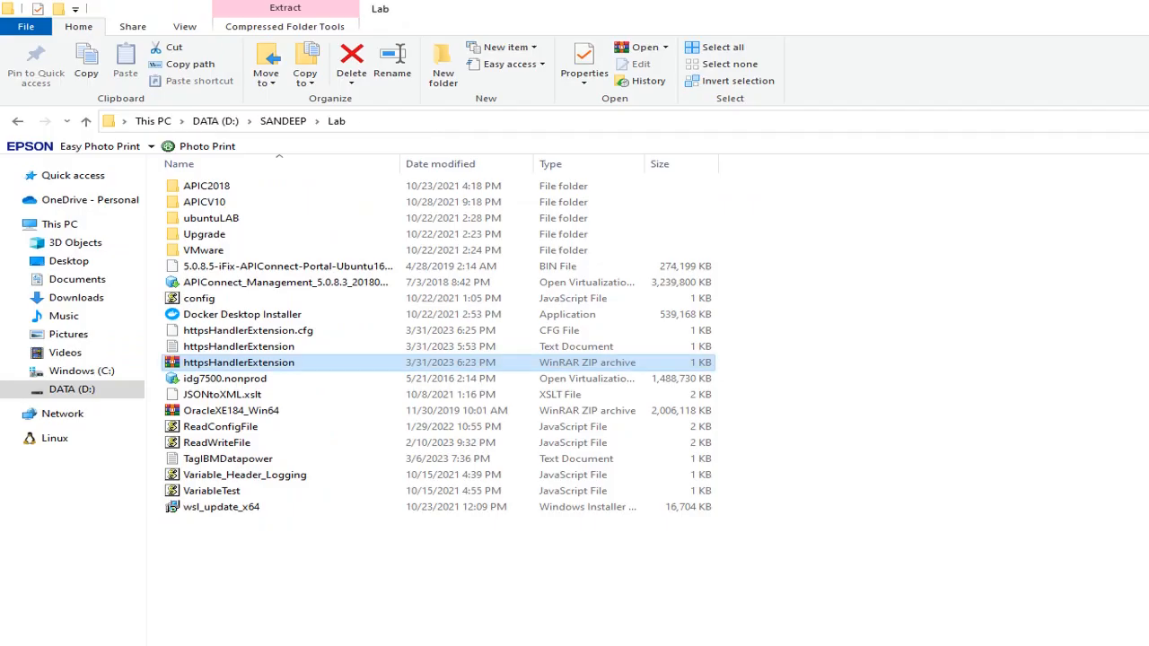
{"action": "key", "text": "Delete"}
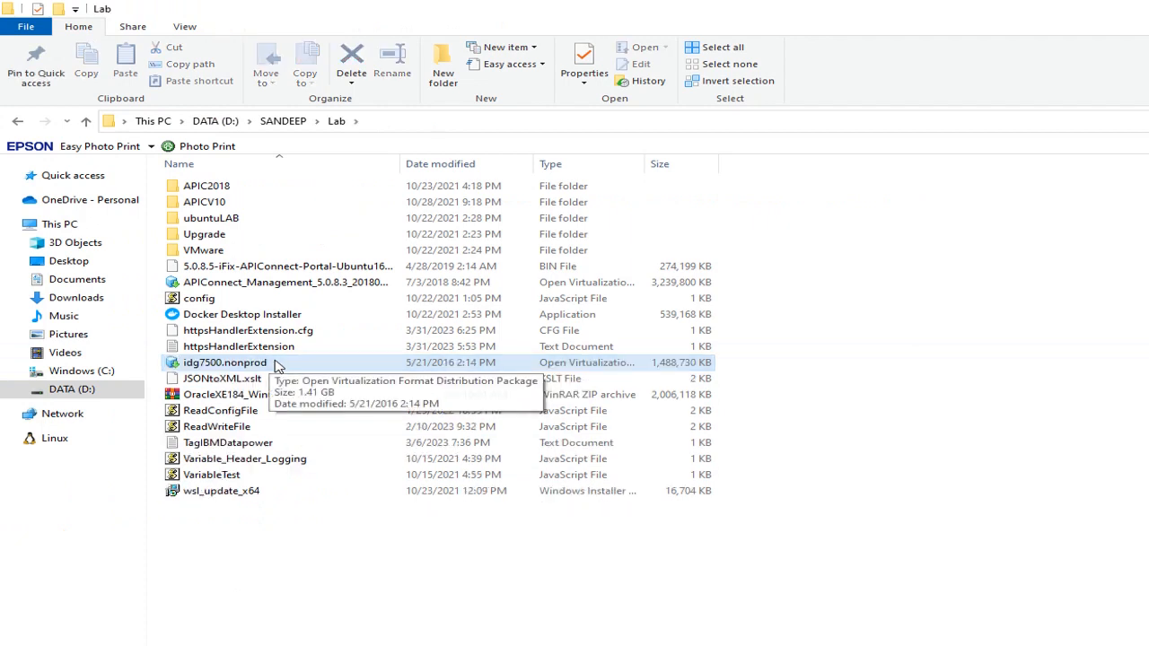
{"action": "left_click", "coordinate": [296, 331]}
{"action": "right_click", "coordinate": [296, 332]}
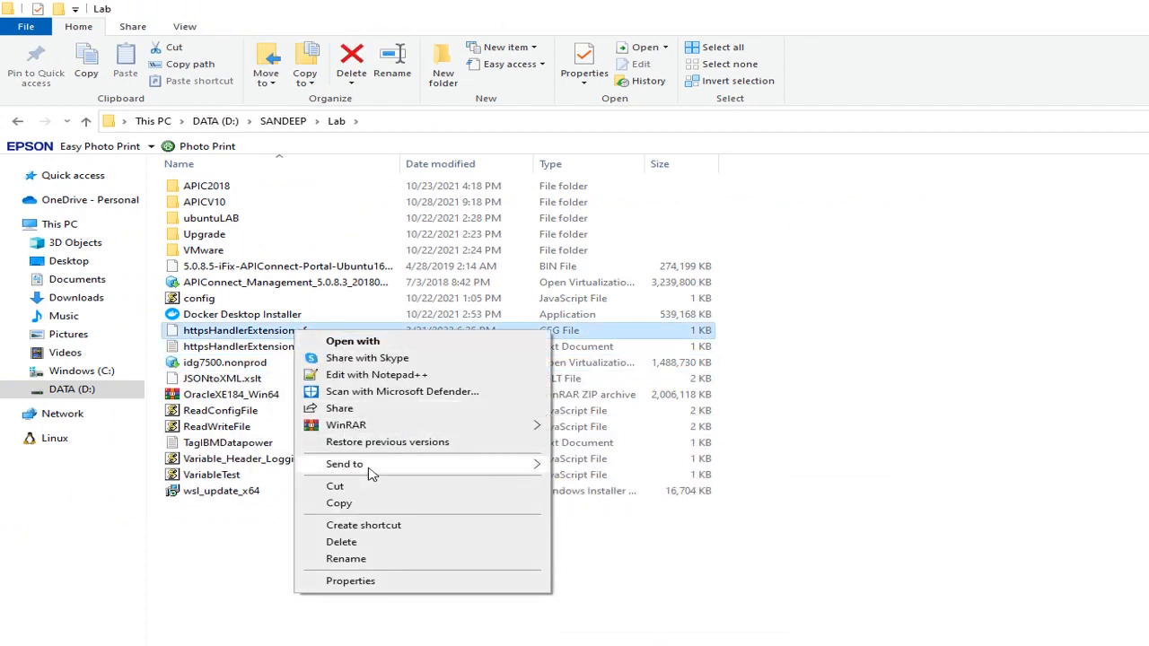
{"action": "mouse_move", "coordinate": [363, 465]}
{"action": "left_click", "coordinate": [594, 486]}
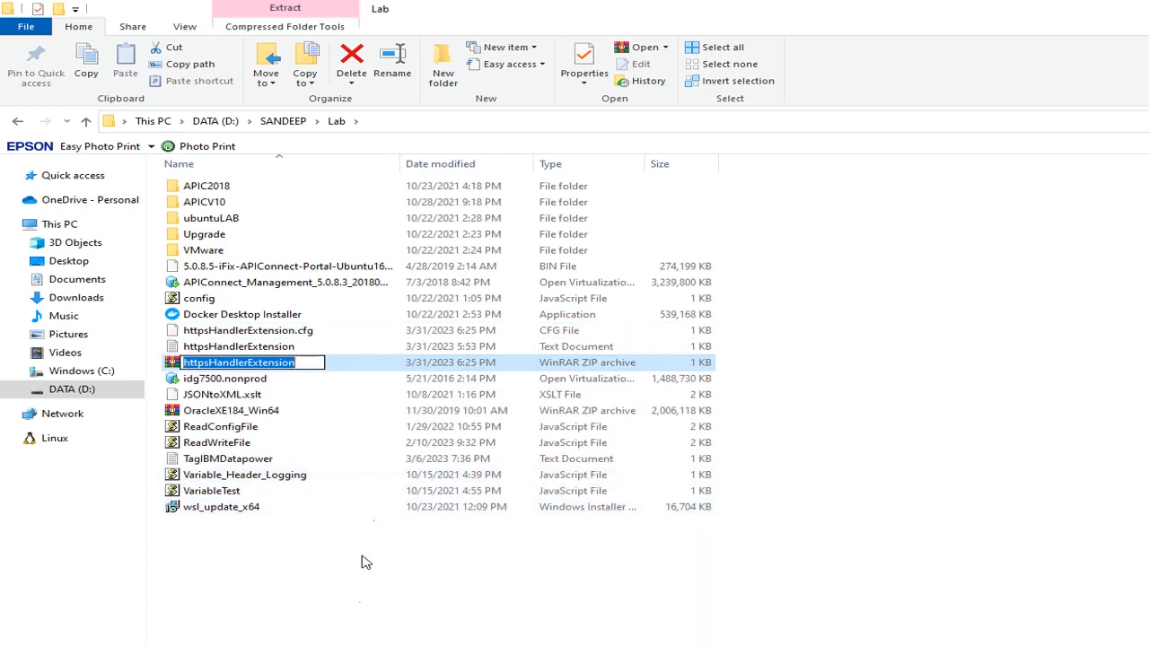
{"action": "left_click", "coordinate": [377, 639]}
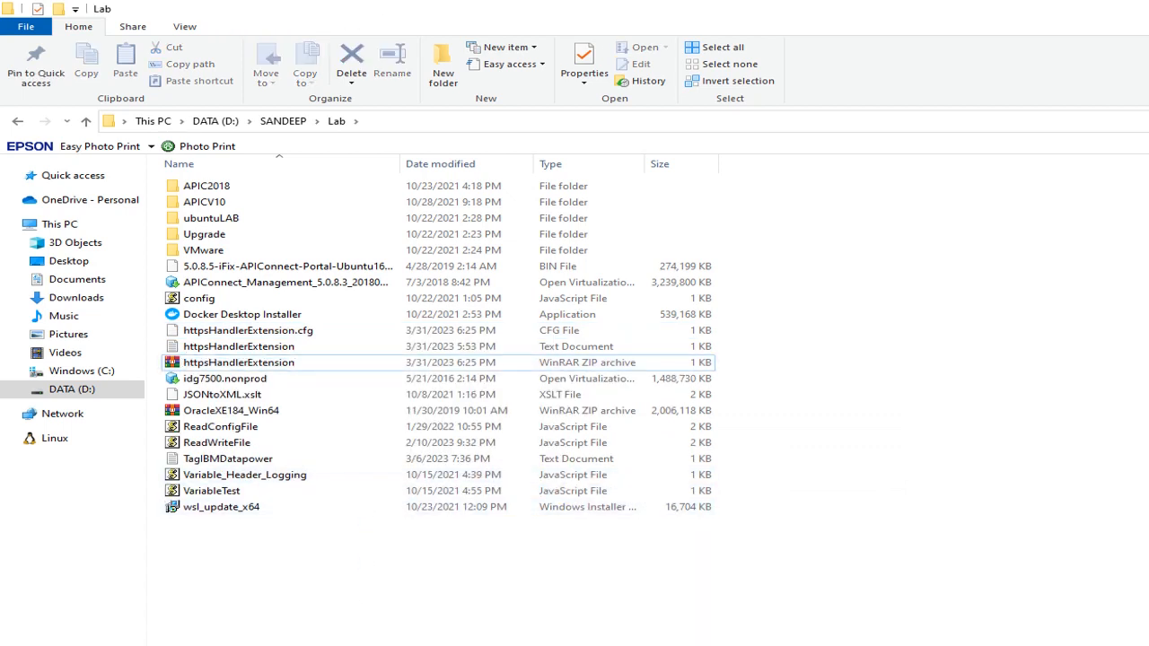
- Switch back to API Connect Cloud Manager and delete the existing gateway-extension, confirming the deletion
{"action": "key", "text": "alt+Tab"}
{"action": "left_click", "coordinate": [79, 24]}
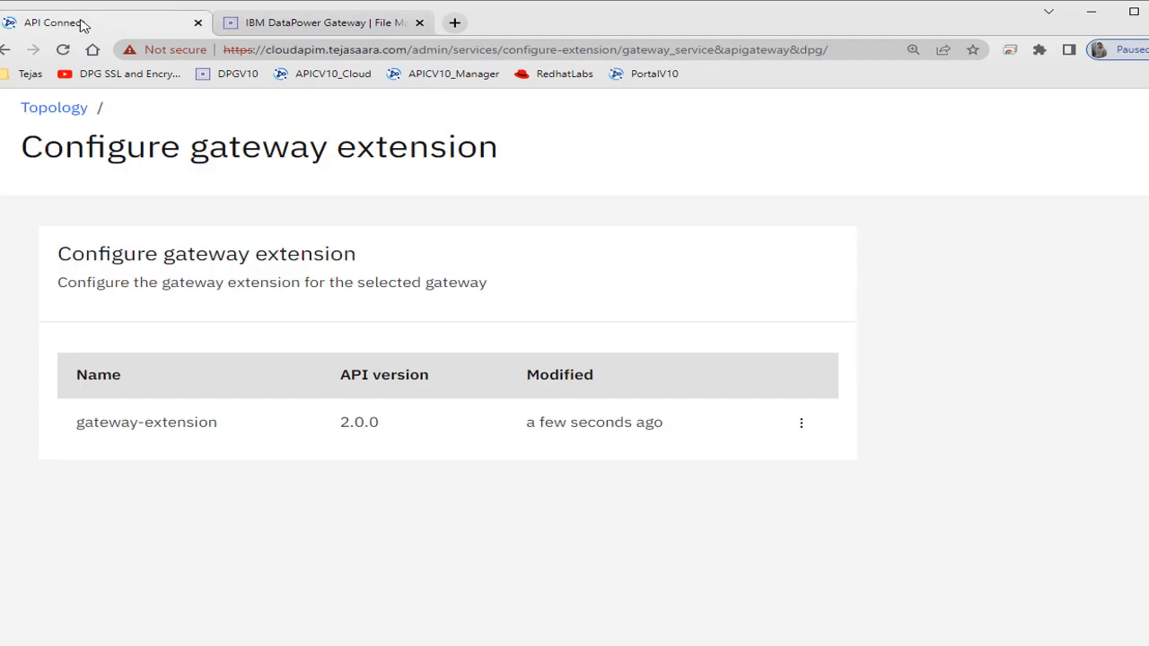
{"action": "left_click", "coordinate": [800, 425]}
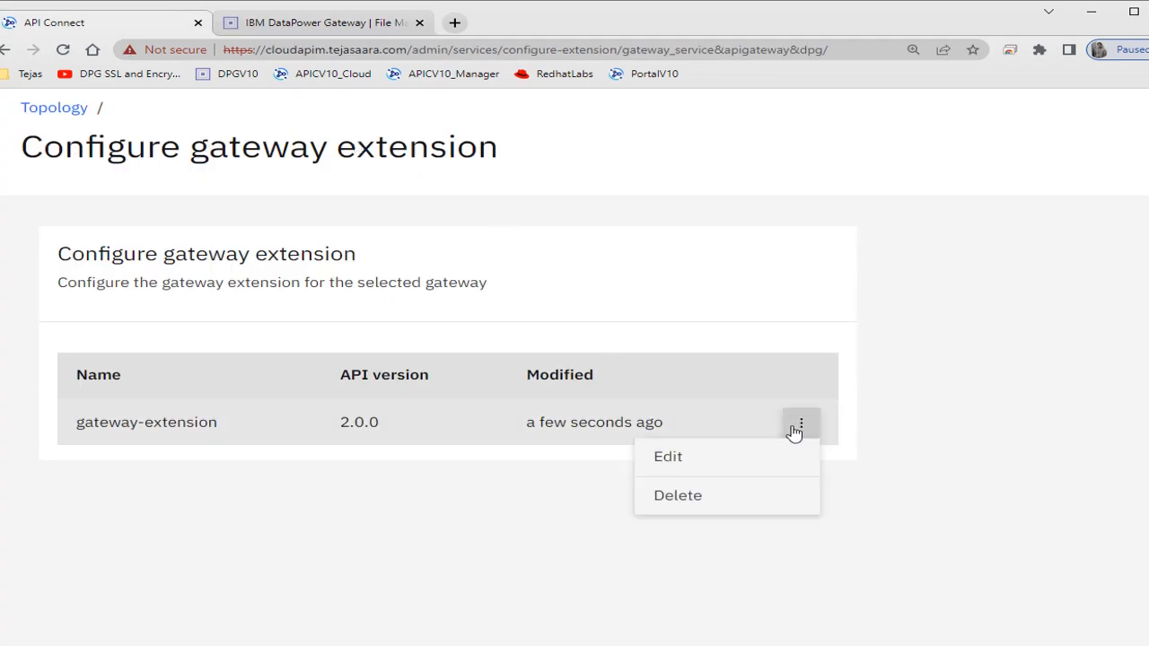
{"action": "left_click", "coordinate": [719, 501]}
{"action": "left_click", "coordinate": [731, 452]}
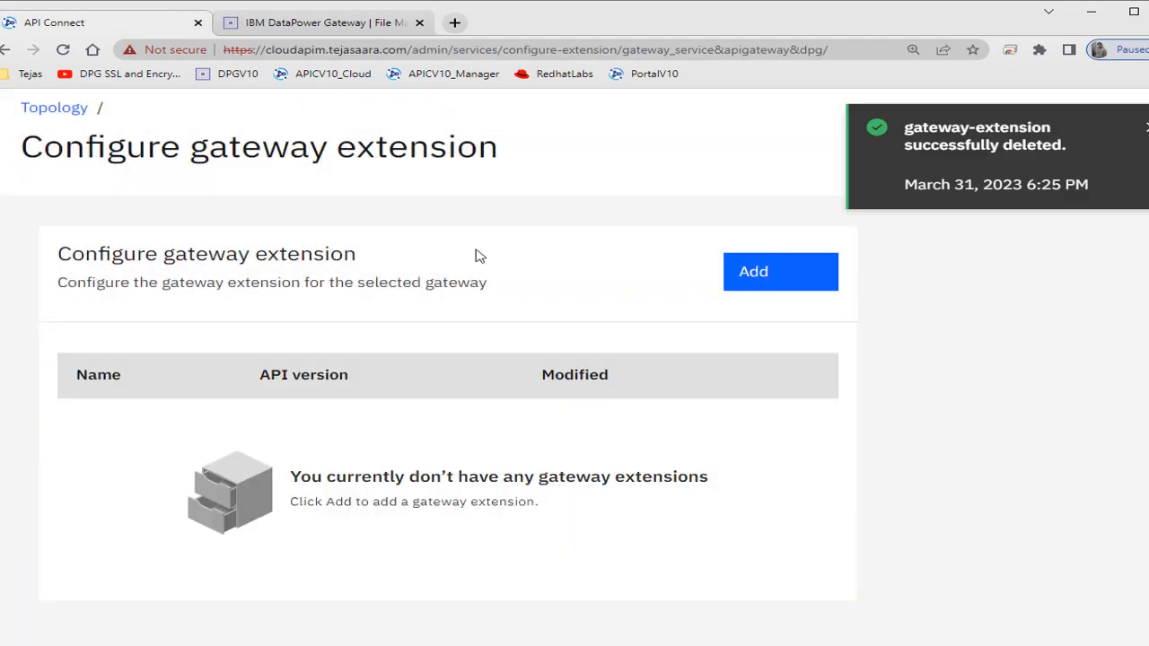
- Return to Topology and reopen the gateway extension configuration for the APIGateway service
{"action": "left_click", "coordinate": [51, 109]}
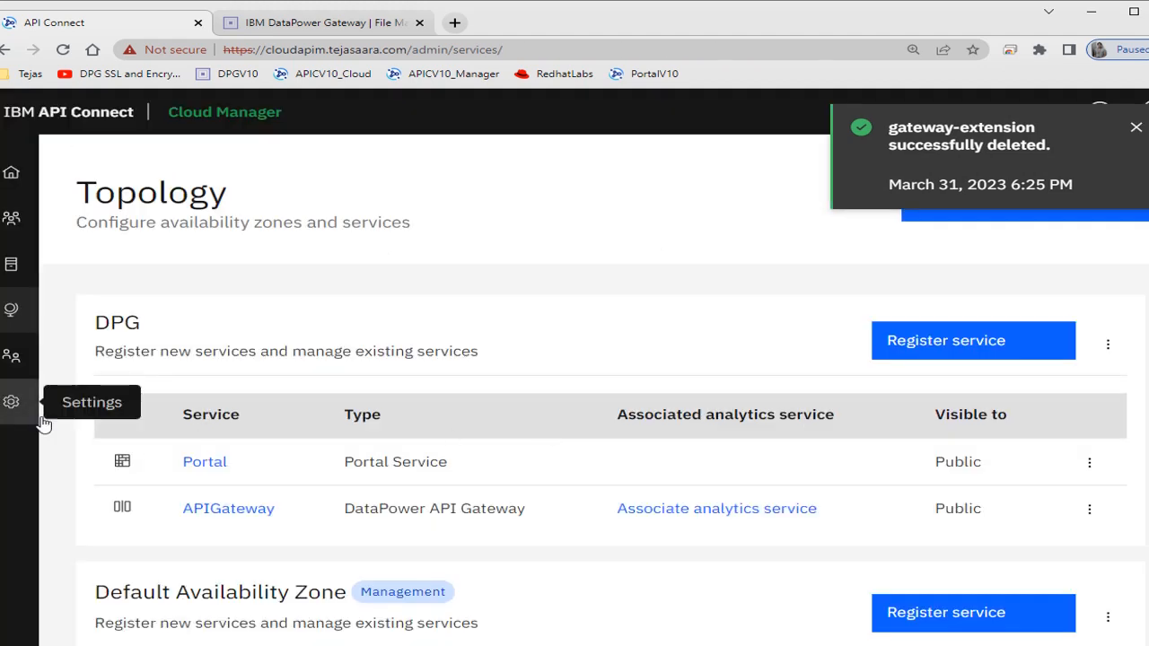
{"action": "left_click", "coordinate": [1092, 511]}
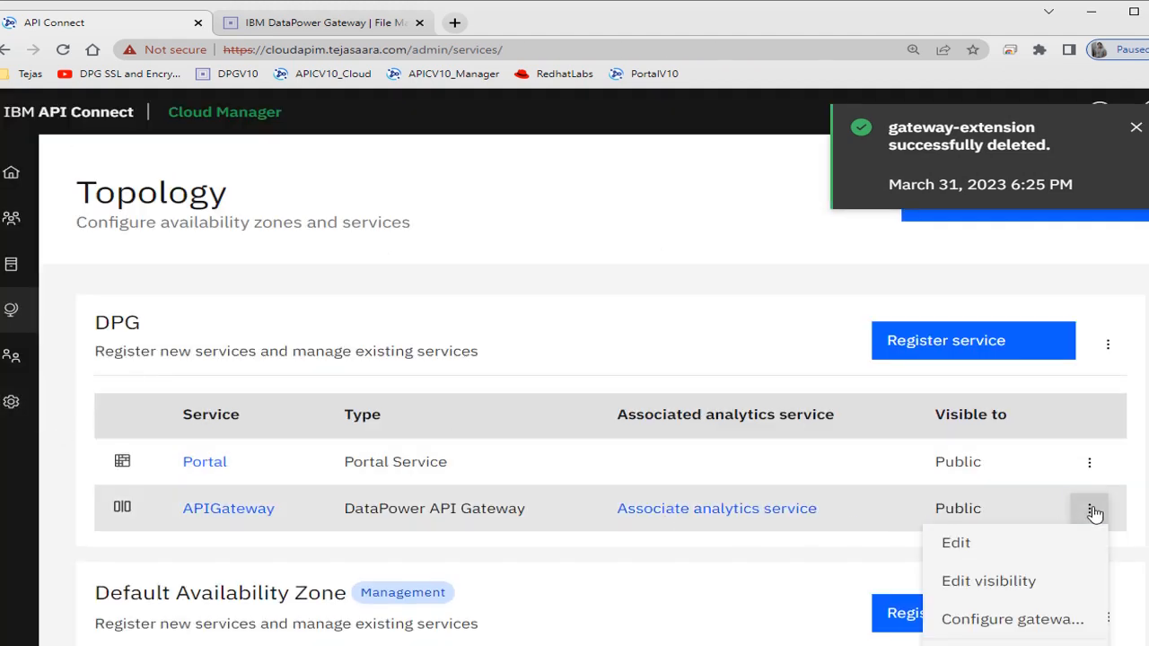
{"action": "left_click", "coordinate": [1027, 629]}
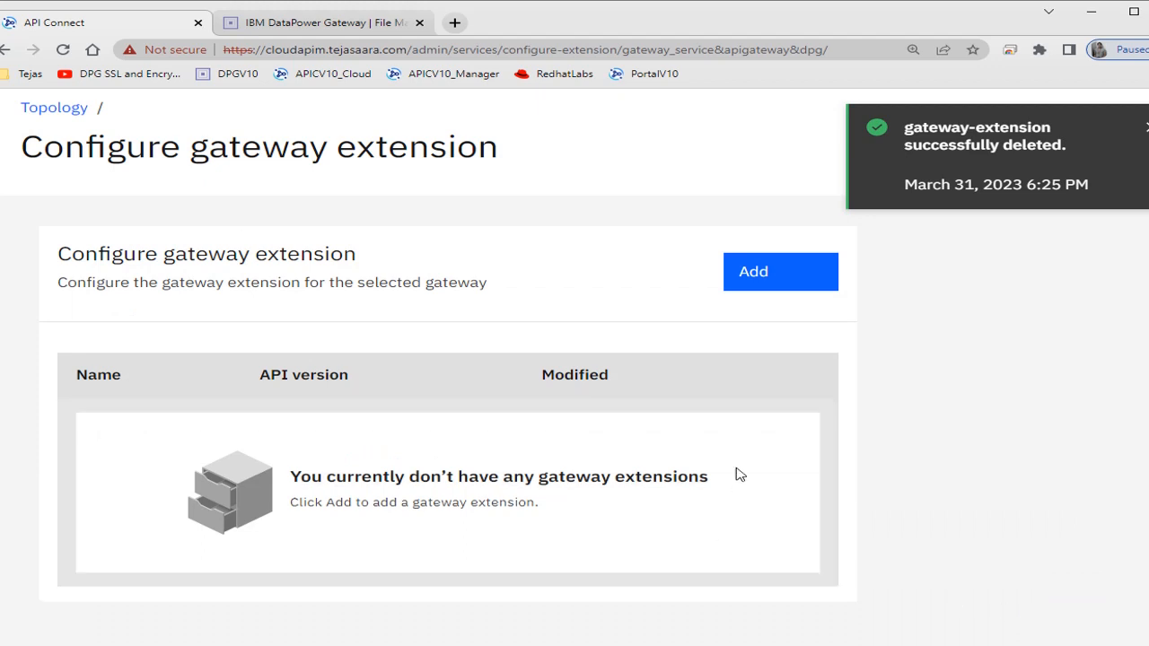
- Add a gateway extension using httpsHandlerExtension.zip from the Lab folder, save it and dismiss the deletion notification
{"action": "left_click", "coordinate": [741, 273]}
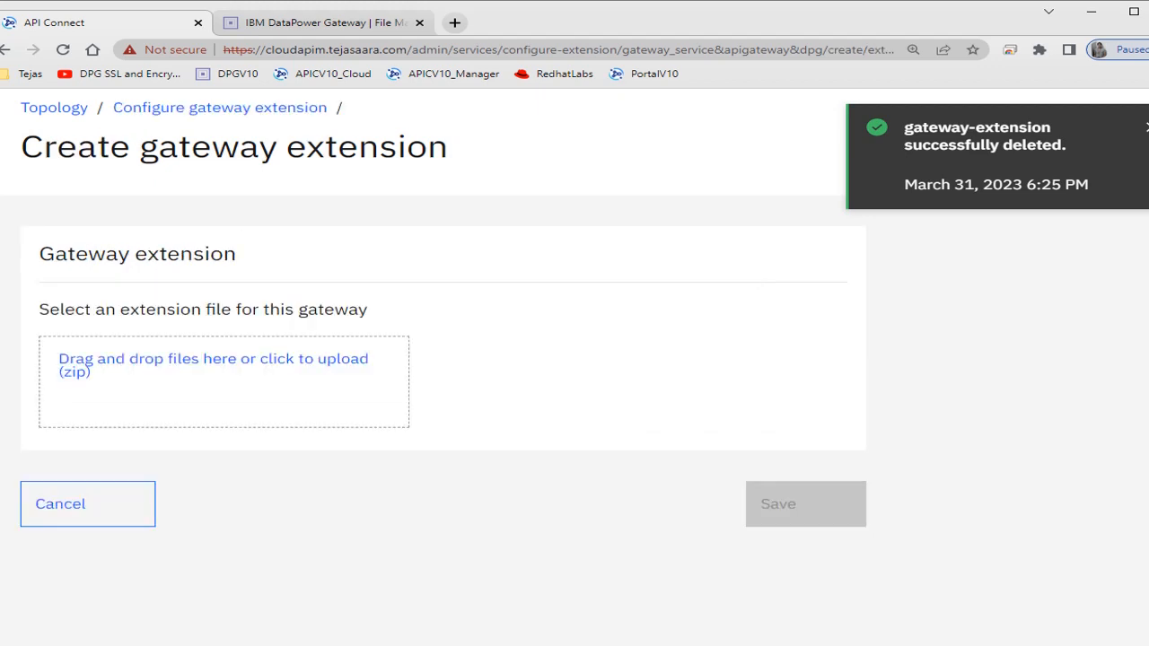
{"action": "key", "text": "alt+Tab"}
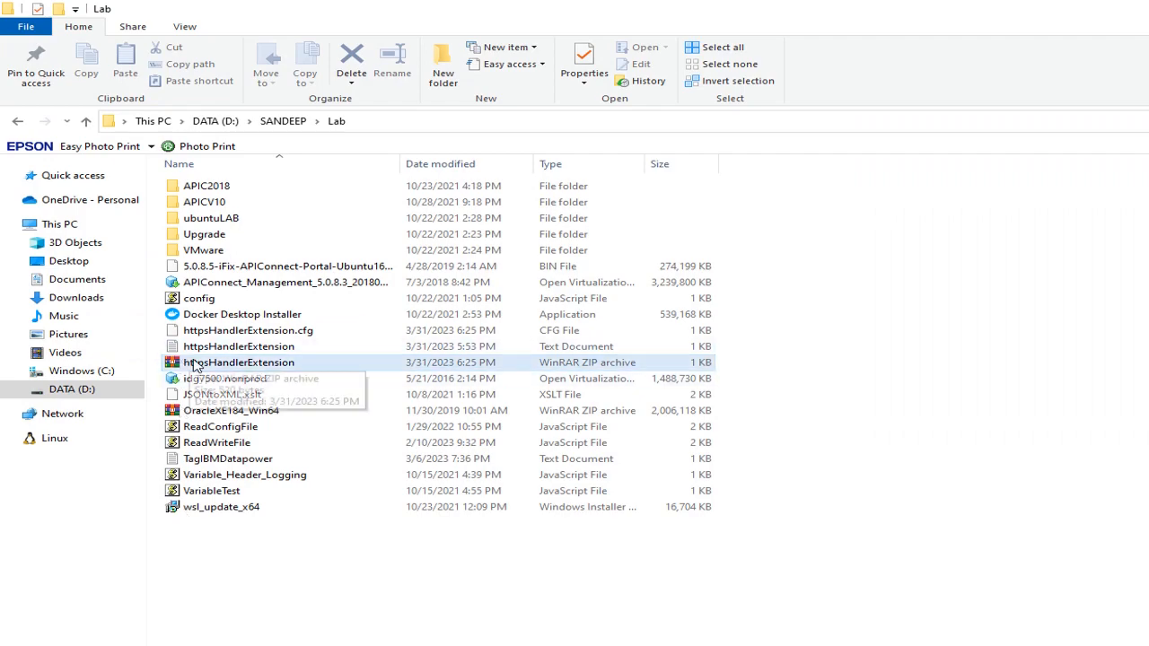
{"action": "left_click_drag", "start_coordinate": [197, 363], "coordinate": [270, 395]}
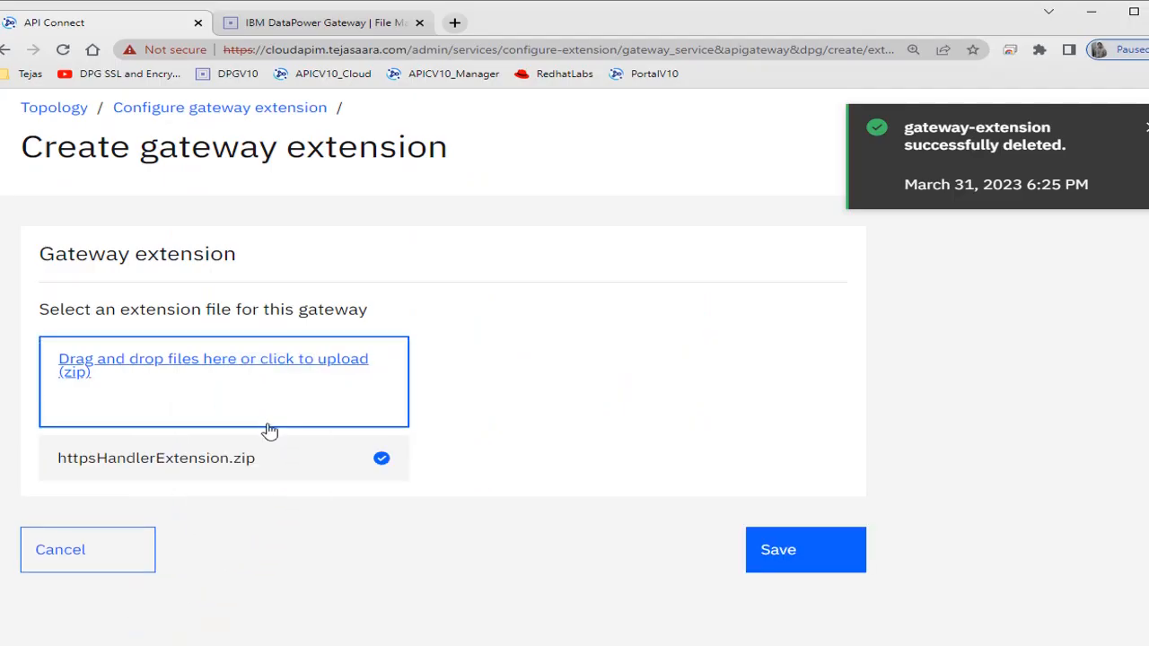
{"action": "left_click", "coordinate": [841, 560]}
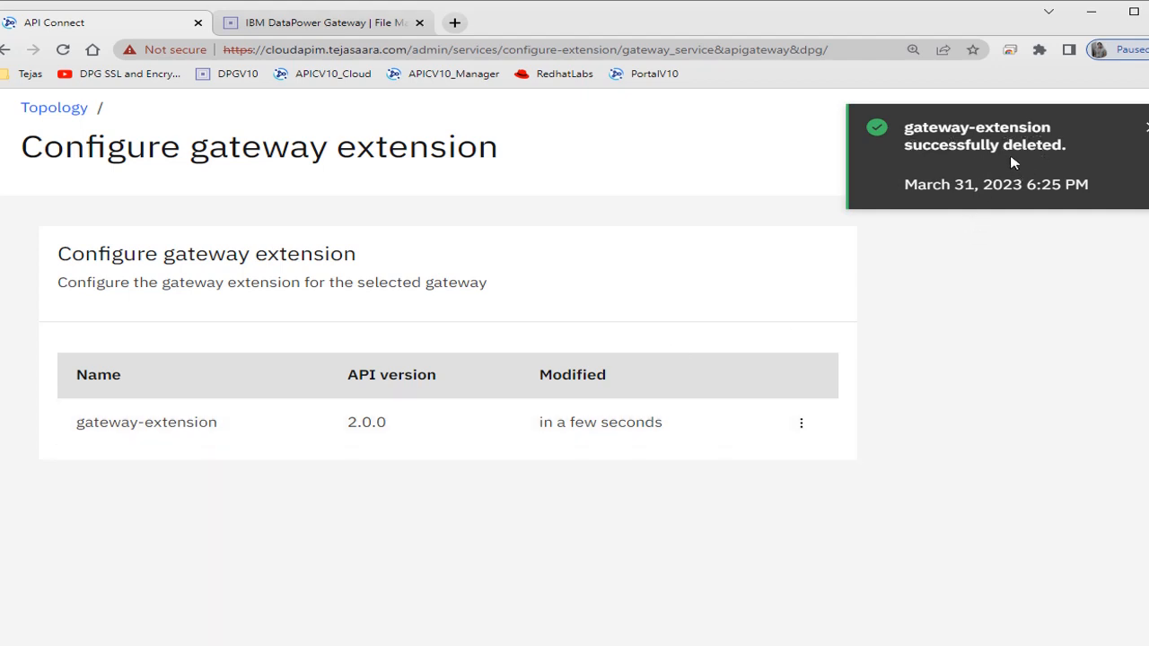
{"action": "left_click", "coordinate": [1131, 142]}
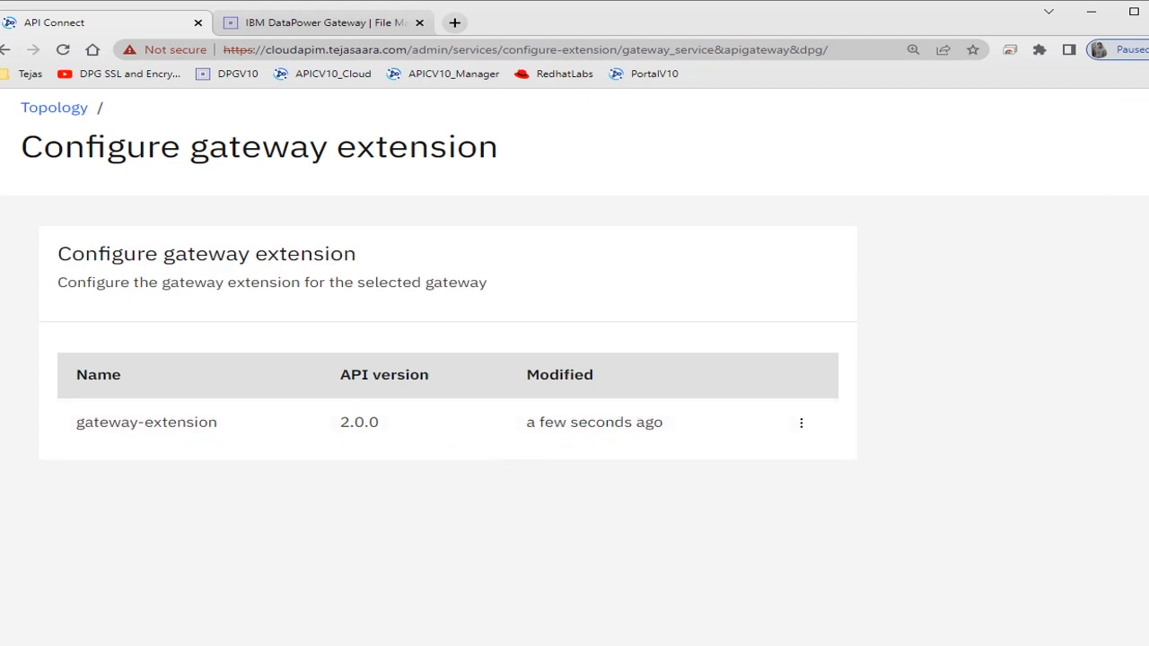
- Switch to DataPower Gateway, refresh File Management, and inspect the temporary: directory's config folder and the store: directory
{"action": "left_click", "coordinate": [305, 32]}
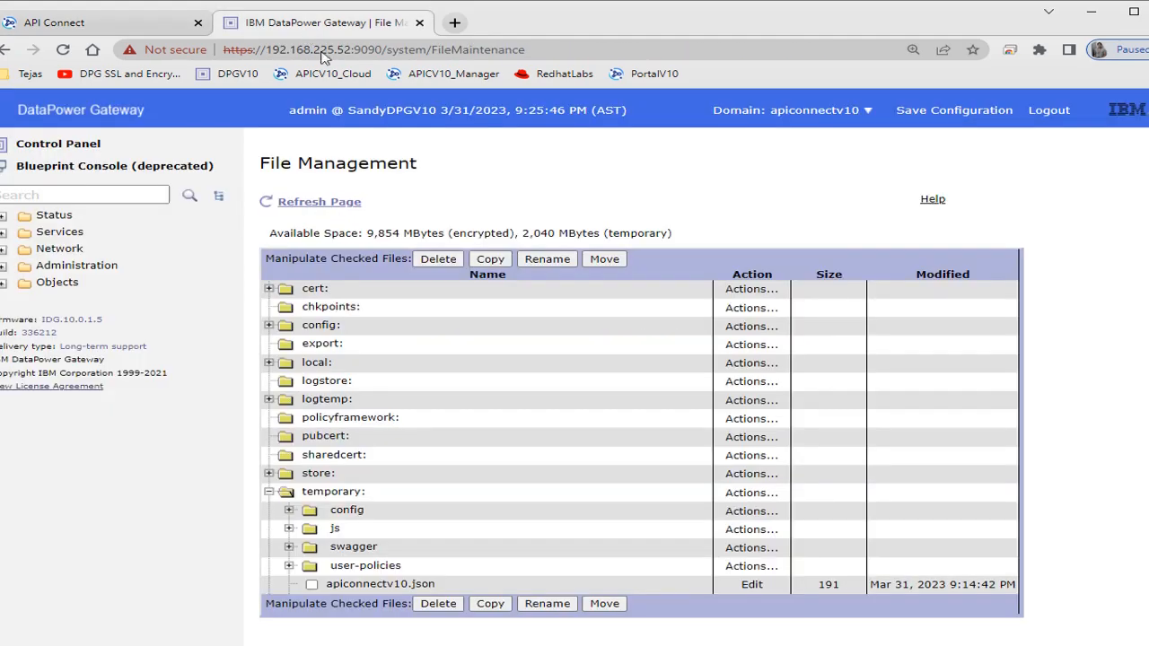
{"action": "left_click", "coordinate": [320, 205]}
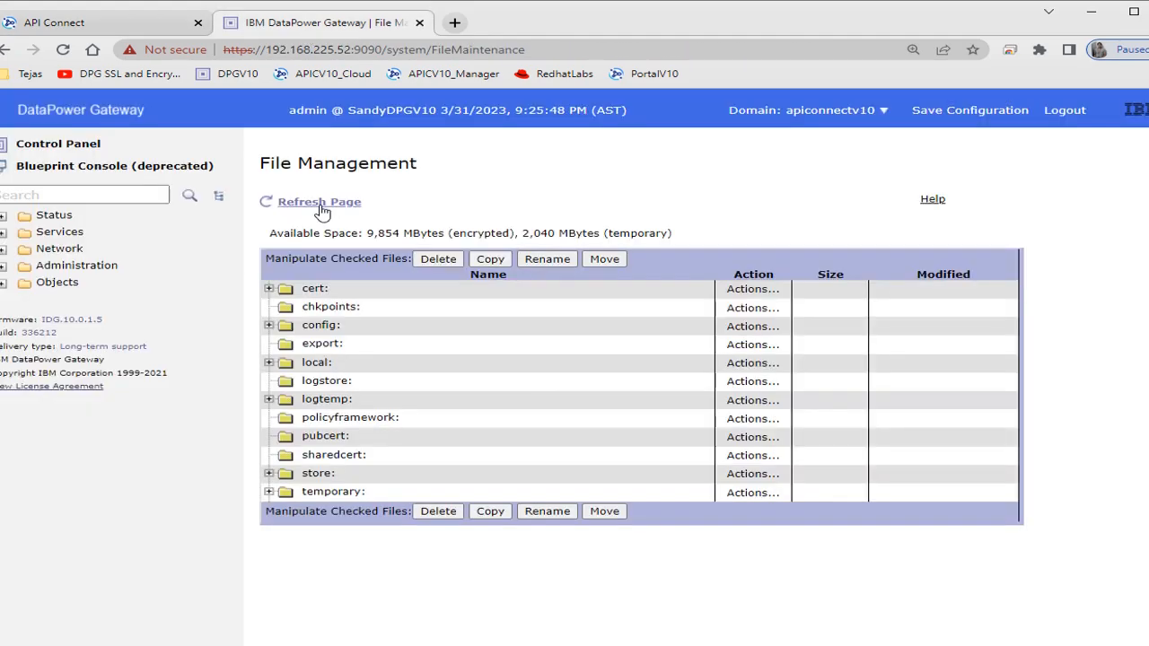
{"action": "left_click", "coordinate": [269, 493]}
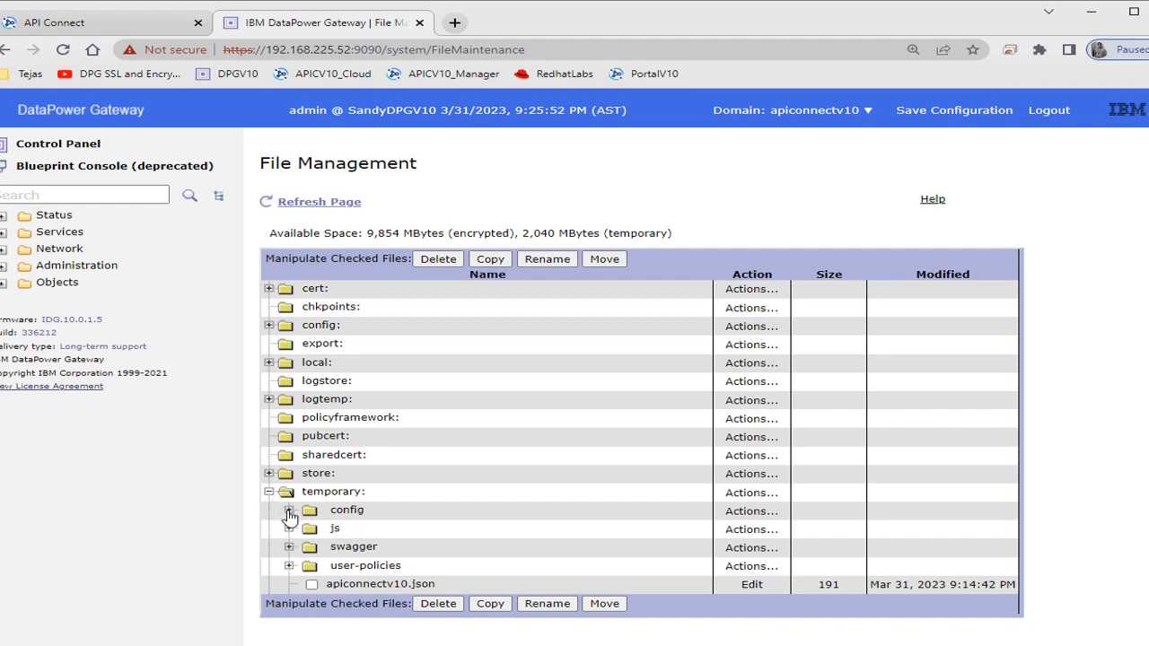
{"action": "left_click", "coordinate": [288, 511]}
{"action": "left_click", "coordinate": [289, 511]}
{"action": "scroll", "coordinate": [539, 490], "scroll_direction": "down", "scroll_amount": 1}
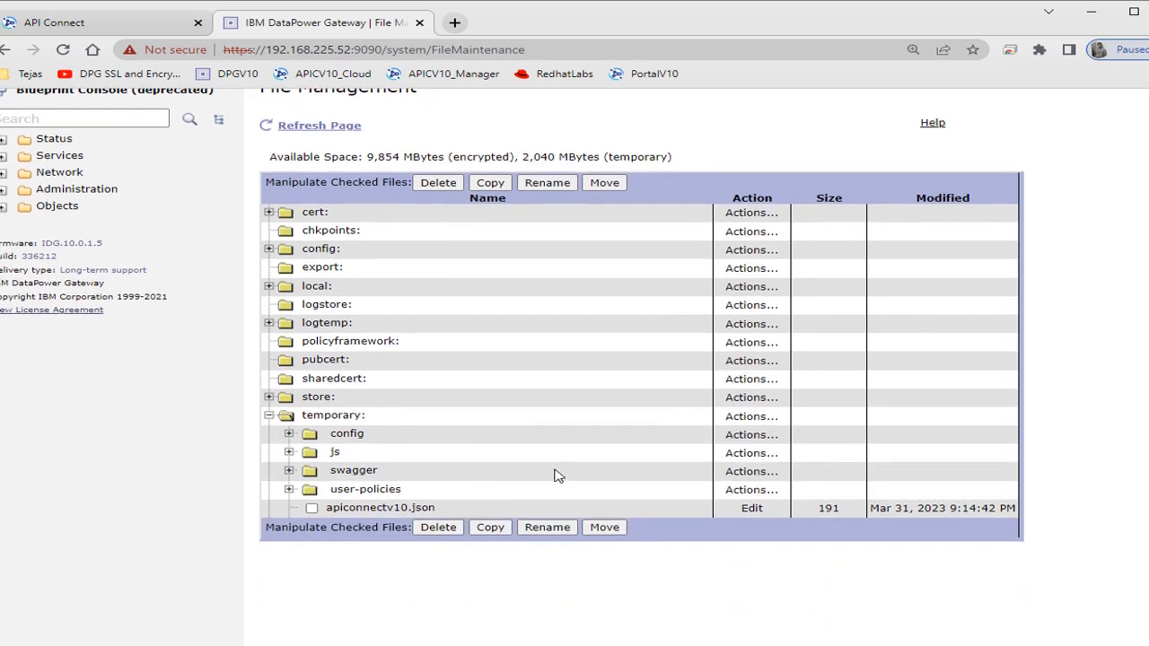
{"action": "left_click", "coordinate": [269, 398]}
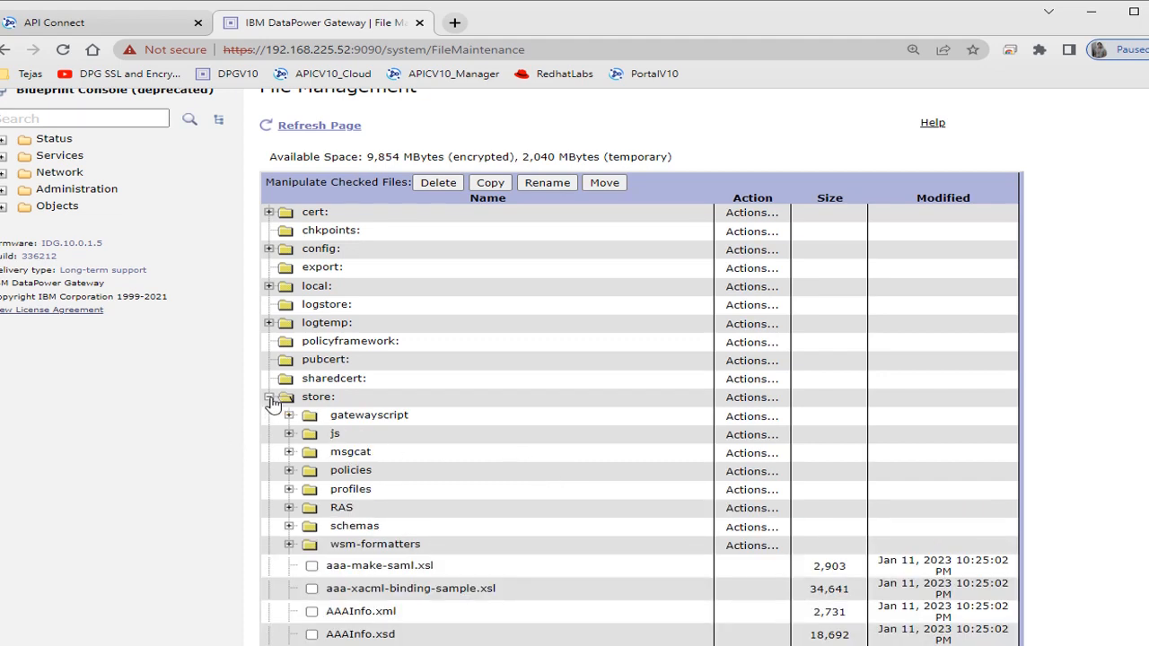
{"action": "left_click", "coordinate": [270, 397]}
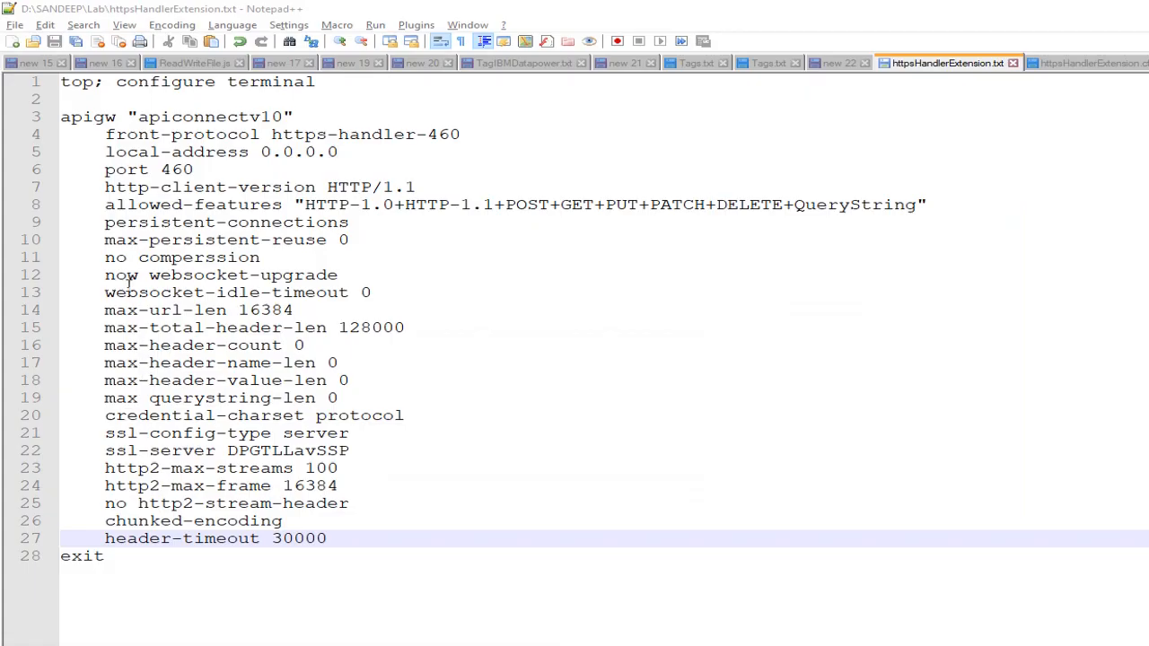
- In httpsHandlerExtension.txt in Notepad++, correct line 12 to "no websocket-upgrade" and save the file
{"action": "left_click", "coordinate": [140, 275]}
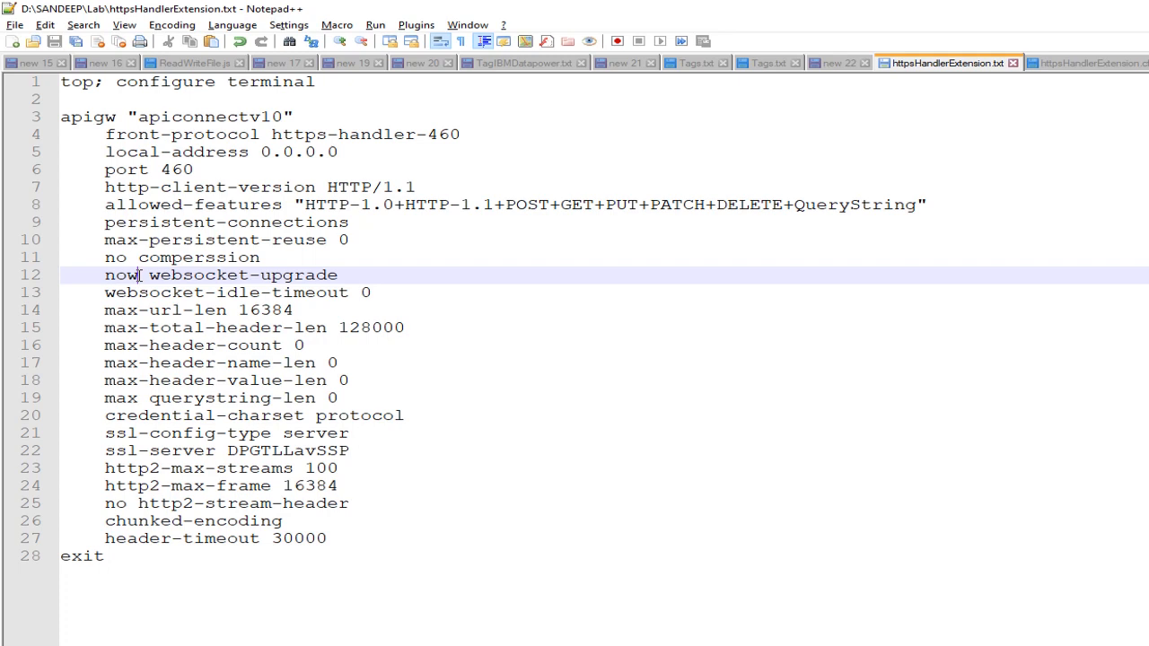
{"action": "key", "text": "BackSpace"}
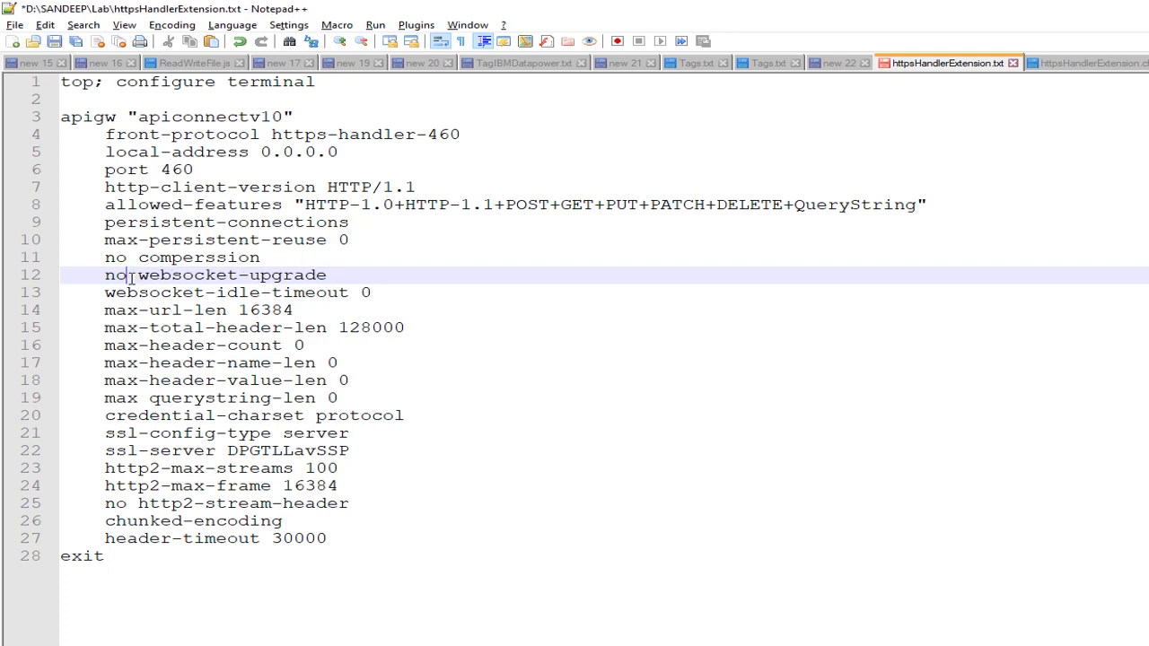
{"action": "left_click", "coordinate": [55, 47]}
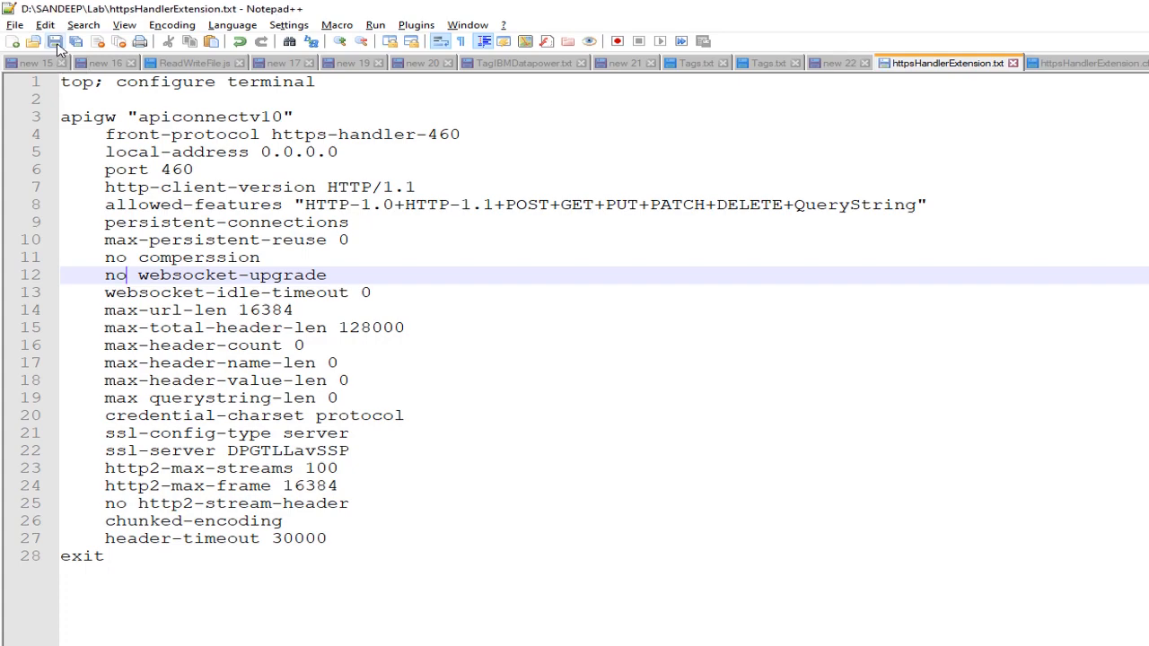
- Save the corrected text file as httpsHandlerExtension.cfg in the Lab folder, replacing the existing CFG file
{"action": "left_click", "coordinate": [18, 27]}
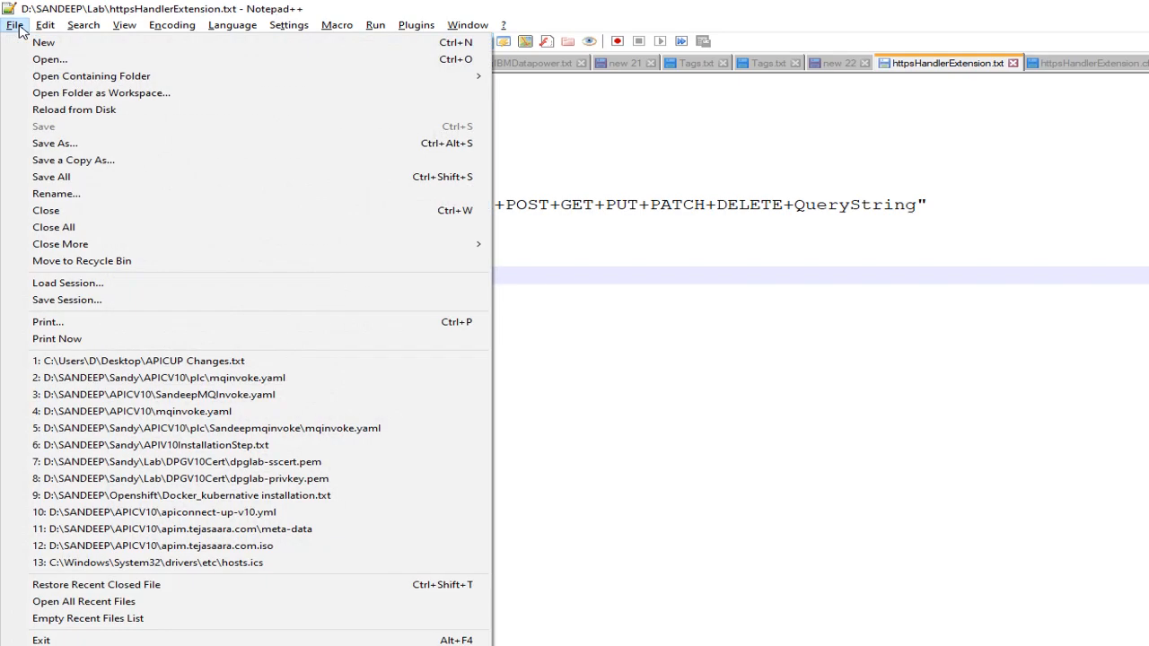
{"action": "left_click", "coordinate": [54, 142]}
{"action": "left_click", "coordinate": [937, 536]}
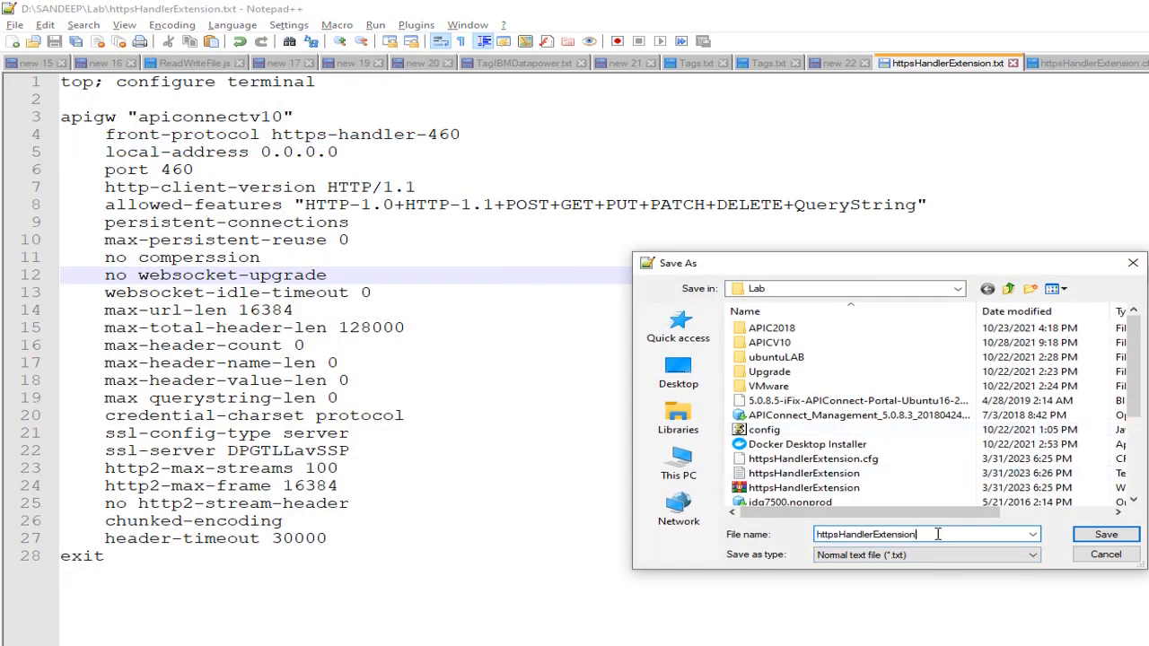
{"action": "type", "text": ".c"}
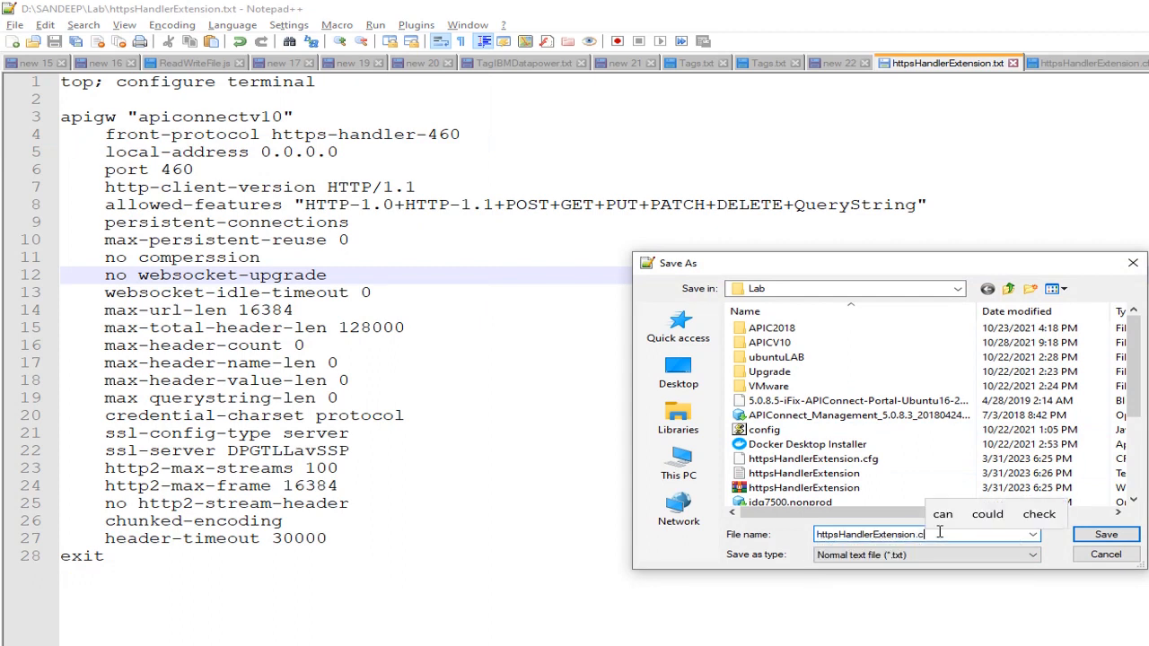
{"action": "type", "text": "fg"}
{"action": "left_click", "coordinate": [1106, 534]}
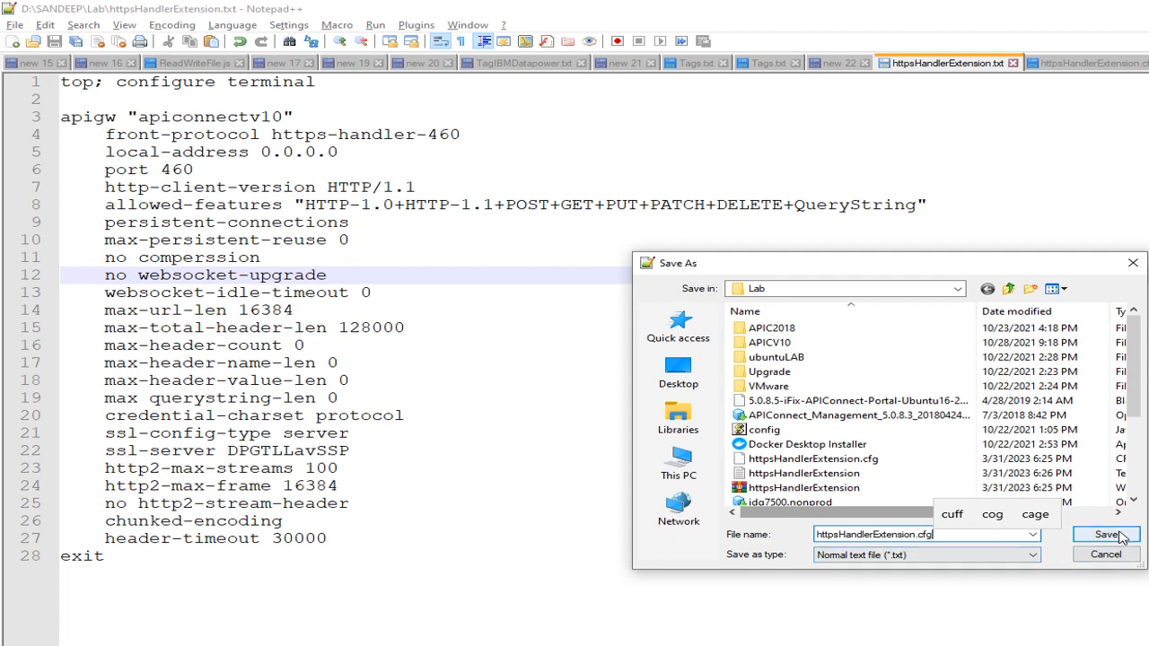
{"action": "left_click", "coordinate": [952, 410]}
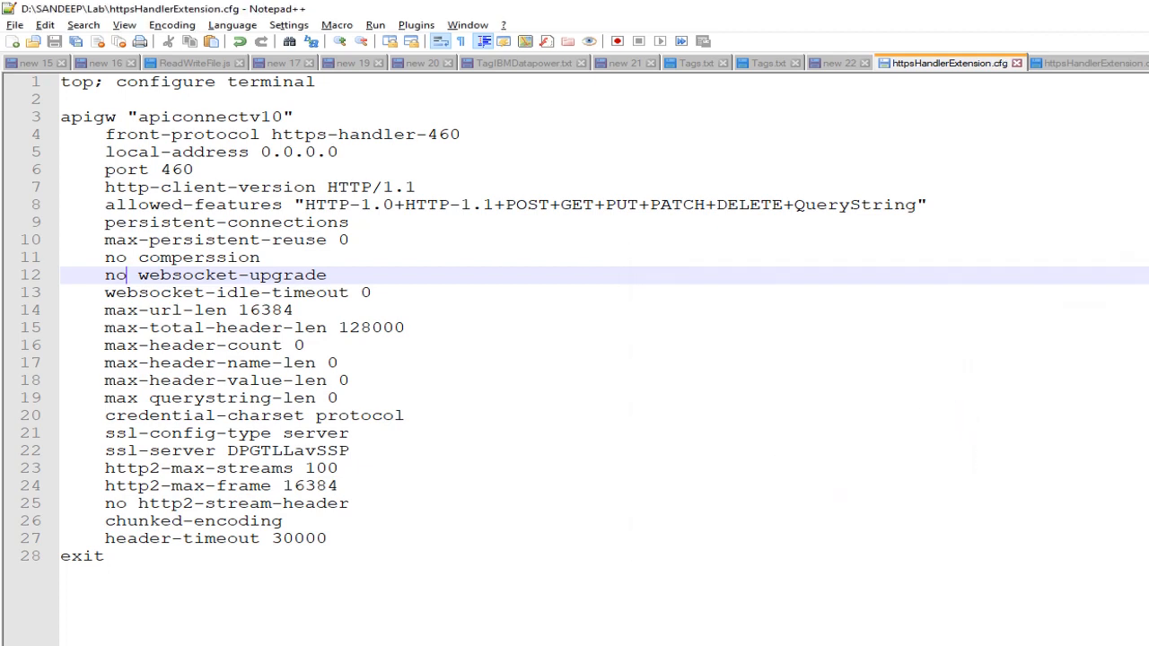
- In the Lab folder, delete the outdated httpsHandlerExtension ZIP and compress httpsHandlerExtension.cfg into a new ZIP with the same name
{"action": "key", "text": "alt+Tab"}
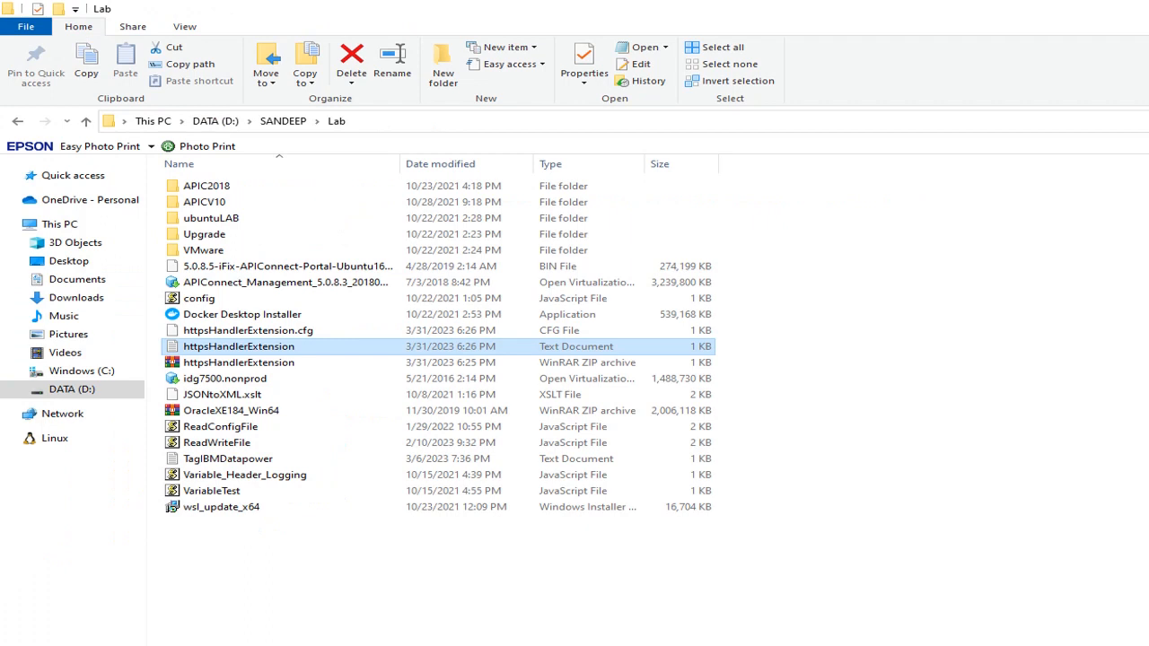
{"action": "left_click", "coordinate": [274, 365]}
{"action": "key", "text": "Delete"}
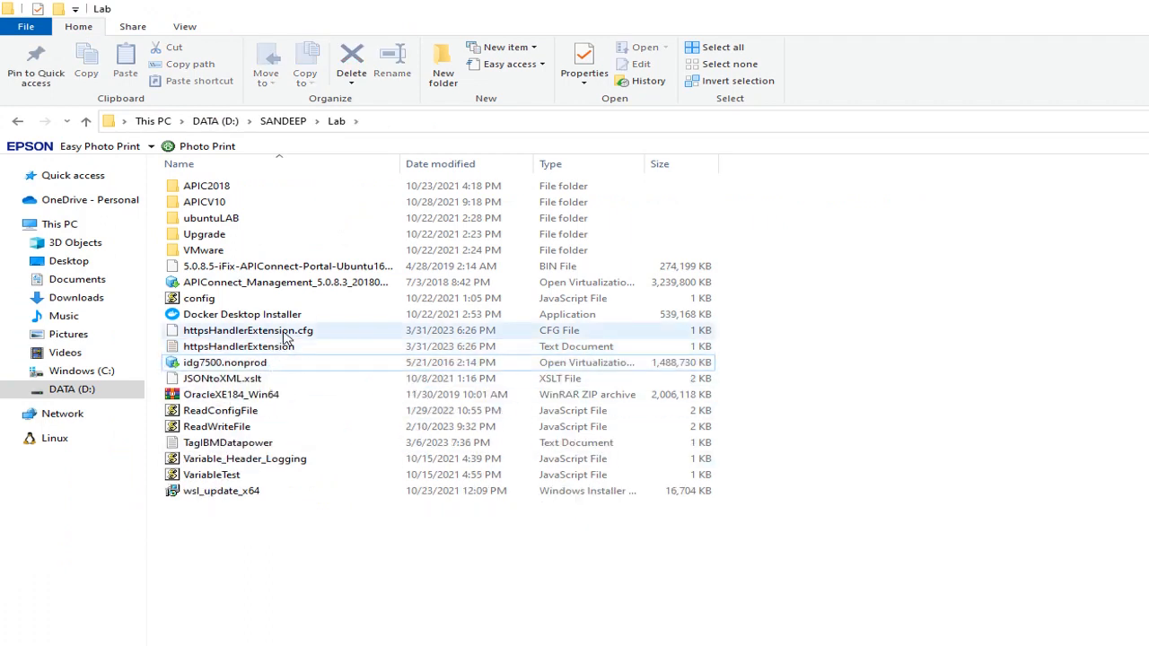
{"action": "left_click", "coordinate": [286, 332]}
{"action": "right_click", "coordinate": [286, 334]}
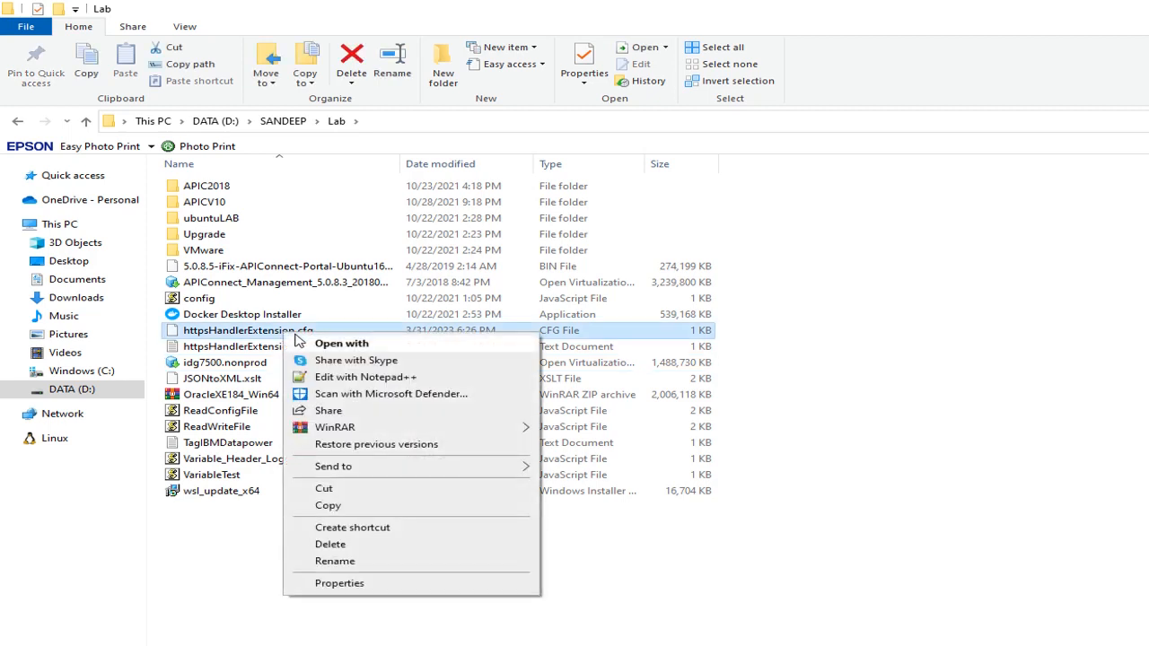
{"action": "mouse_move", "coordinate": [372, 471]}
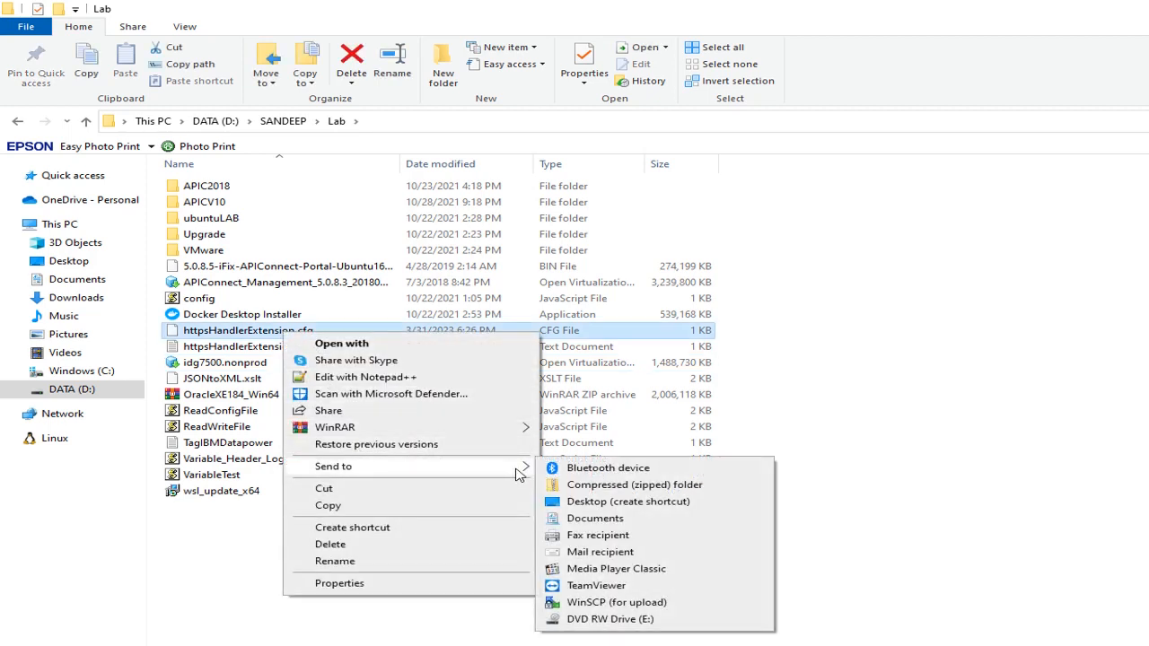
{"action": "left_click", "coordinate": [590, 488]}
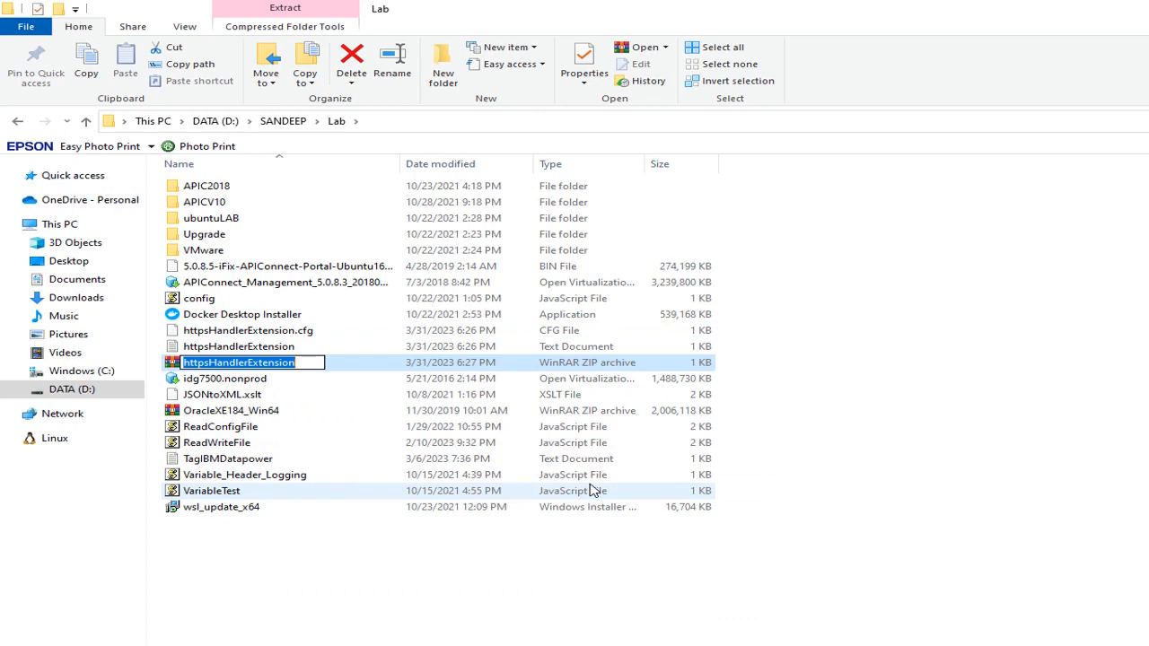
{"action": "left_click", "coordinate": [806, 631]}
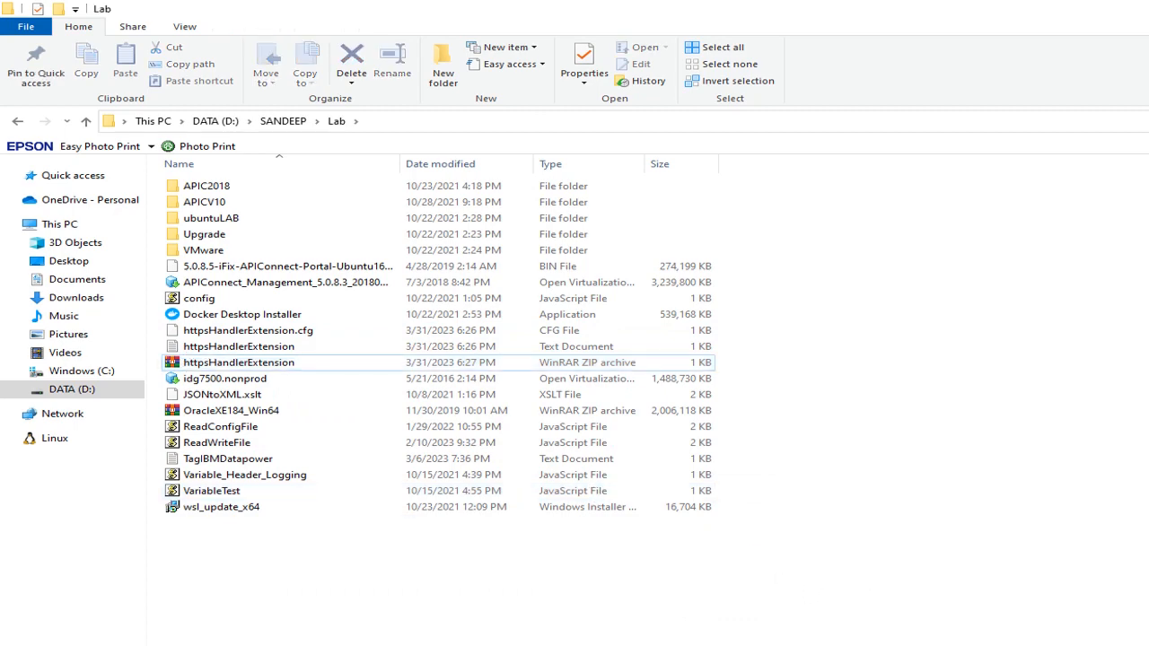
- Switch back to API Connect Cloud Manager and delete the current gateway-extension, confirming the deletion
{"action": "key", "text": "alt+Tab"}
{"action": "left_click", "coordinate": [99, 31]}
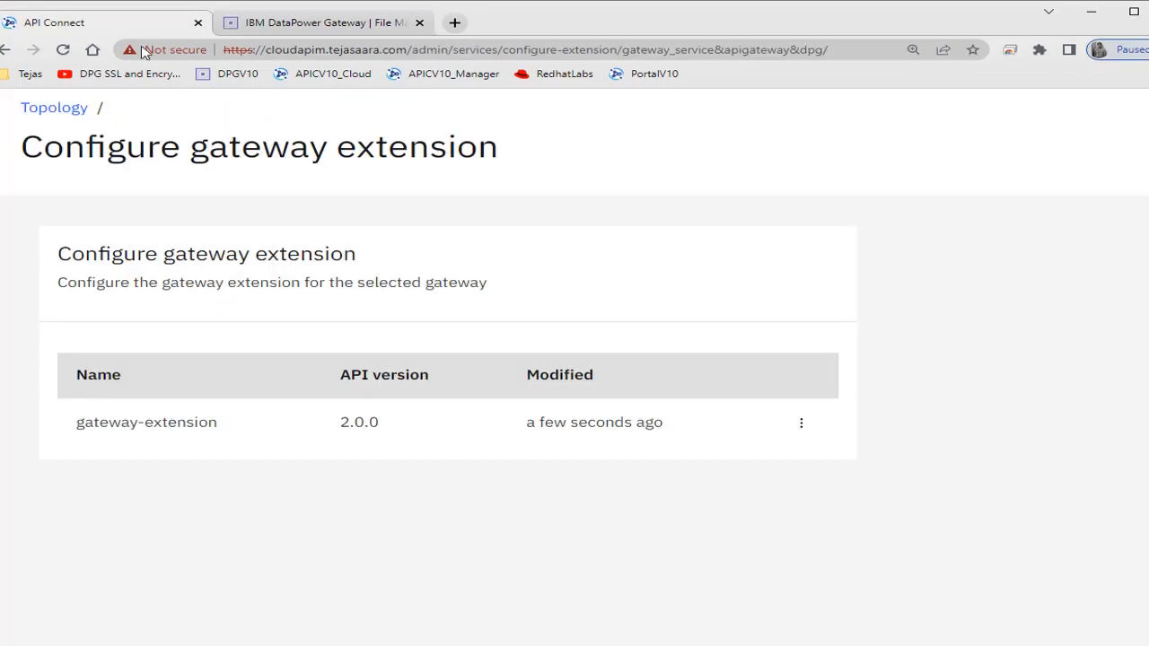
{"action": "left_click", "coordinate": [802, 431]}
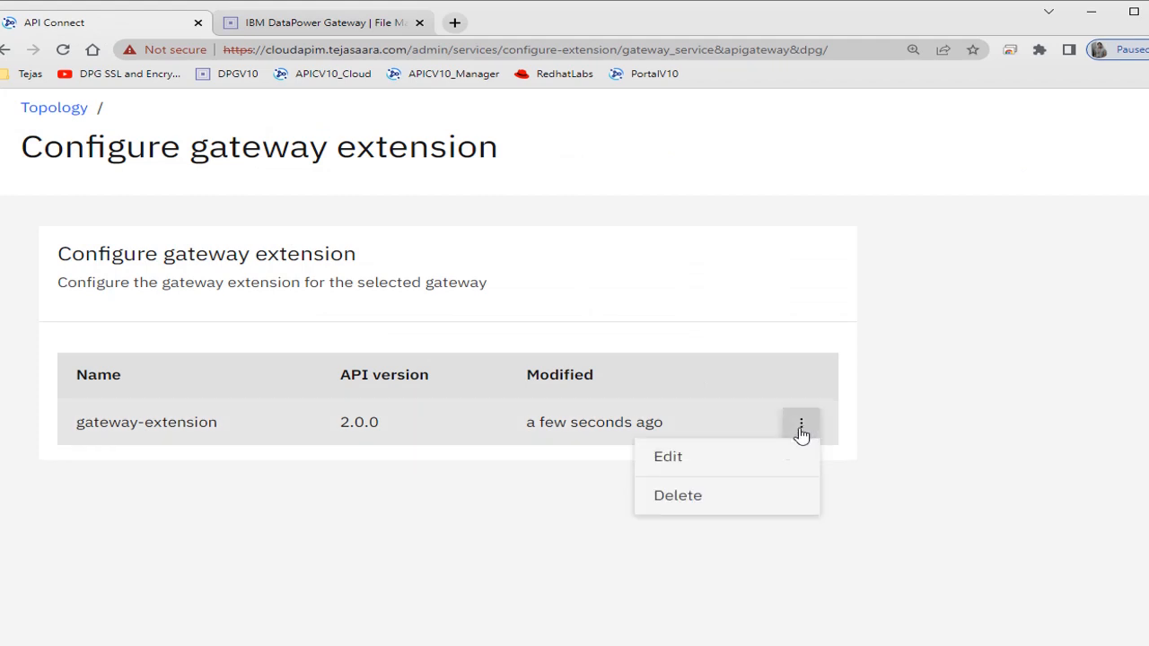
{"action": "left_click", "coordinate": [719, 503]}
{"action": "left_click", "coordinate": [745, 470]}
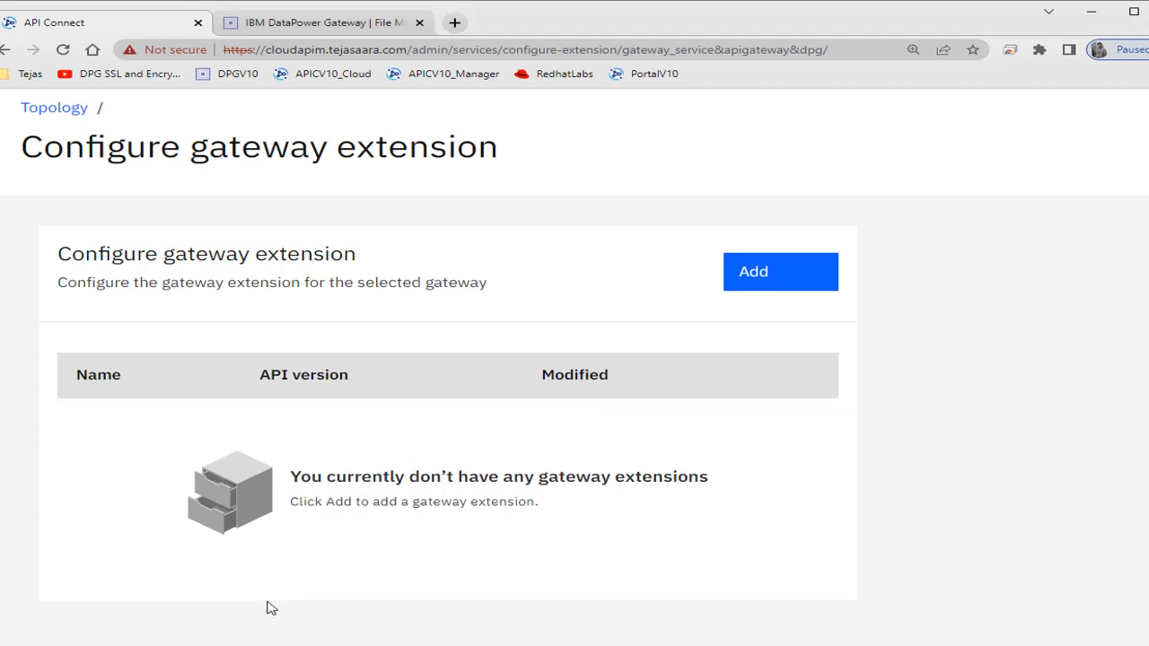
- Add a new gateway extension using the rebuilt httpsHandlerExtension.zip from the Lab folder and save it
{"action": "left_click", "coordinate": [770, 275]}
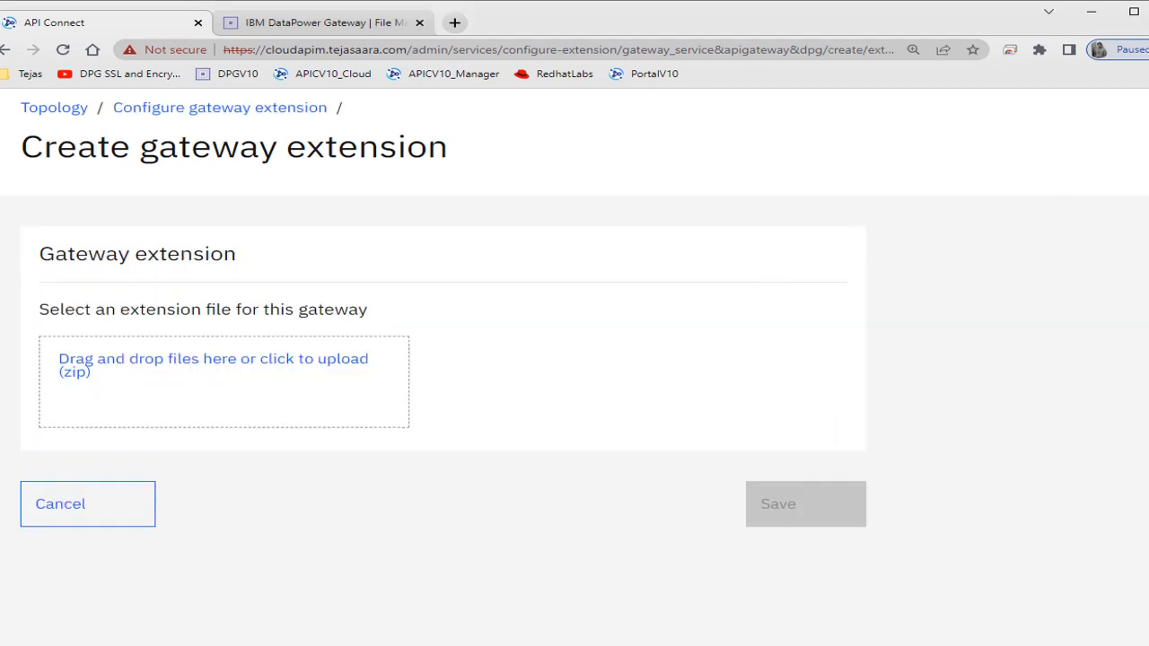
{"action": "key", "text": "alt+Tab"}
{"action": "left_click", "coordinate": [200, 364]}
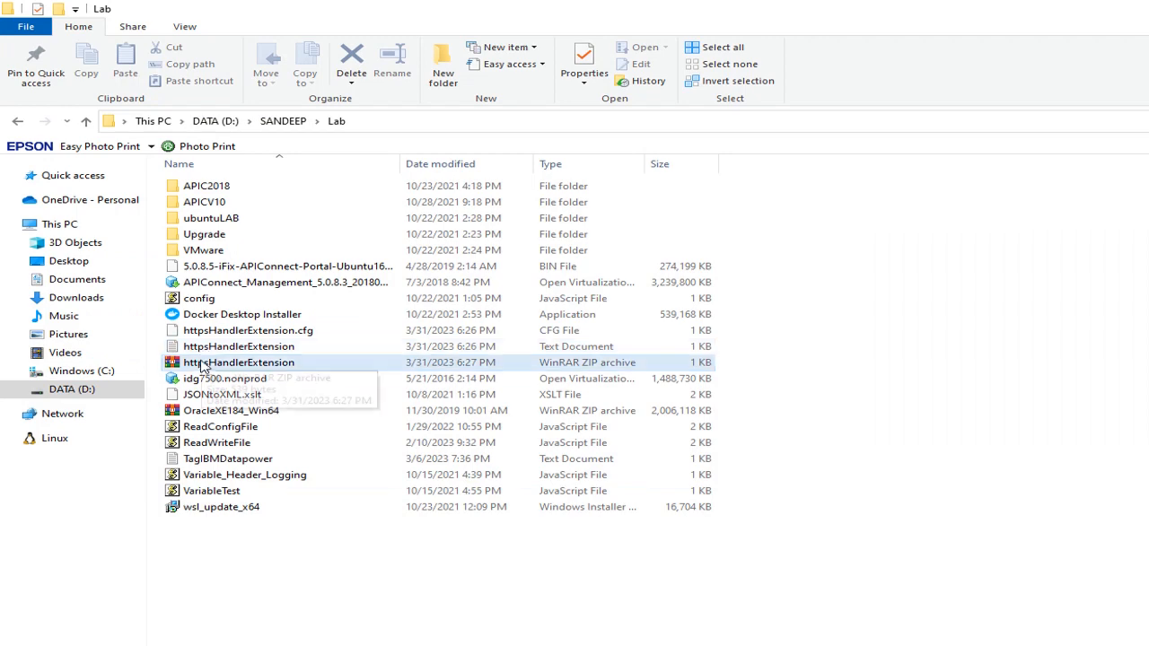
{"action": "left_click_drag", "start_coordinate": [200, 366], "coordinate": [224, 418]}
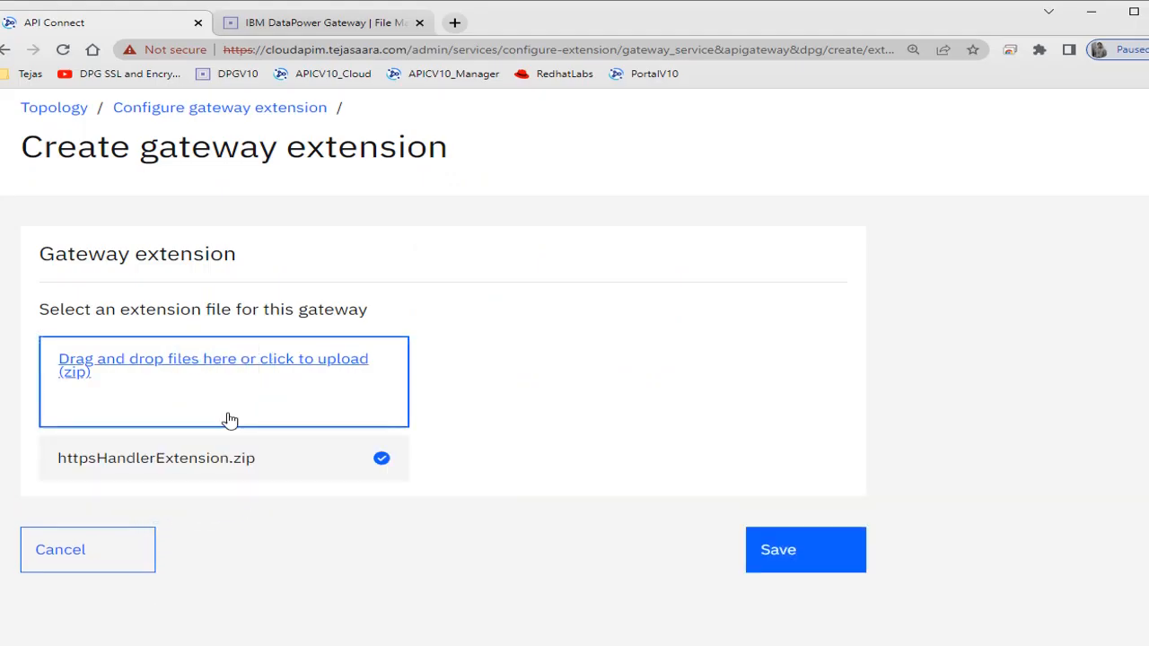
{"action": "left_click", "coordinate": [796, 548]}
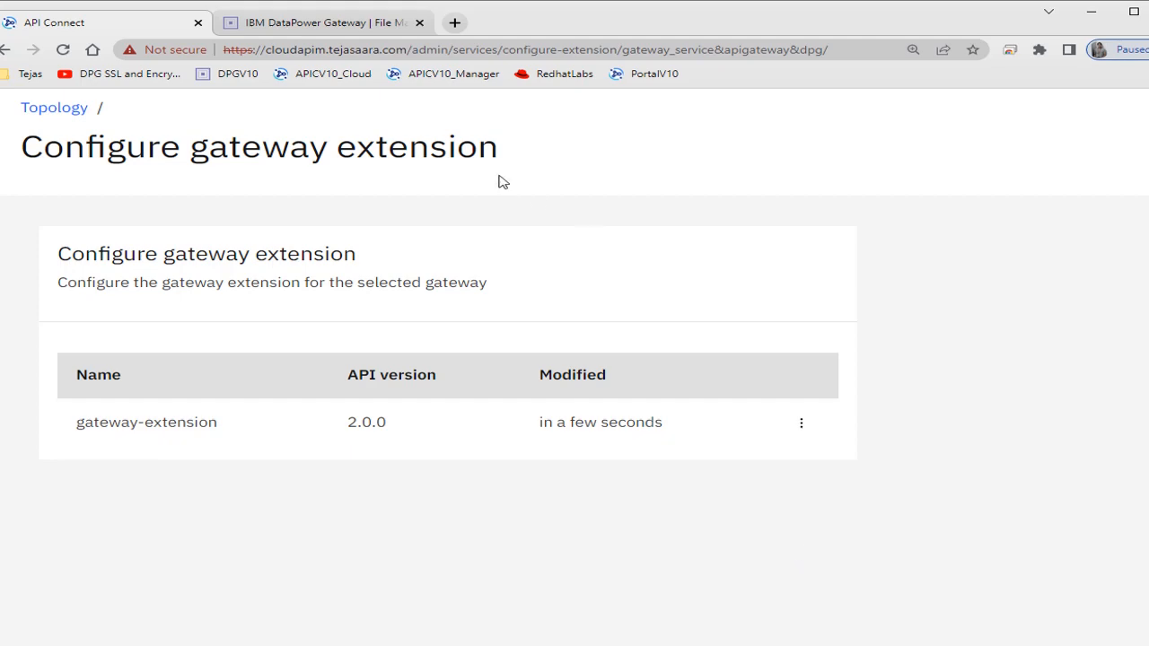
- Switch to DataPower Gateway's File Management and check the temporary: directory and its config folder for the uploaded extension
{"action": "left_click", "coordinate": [344, 27]}
{"action": "left_click", "coordinate": [321, 133]}
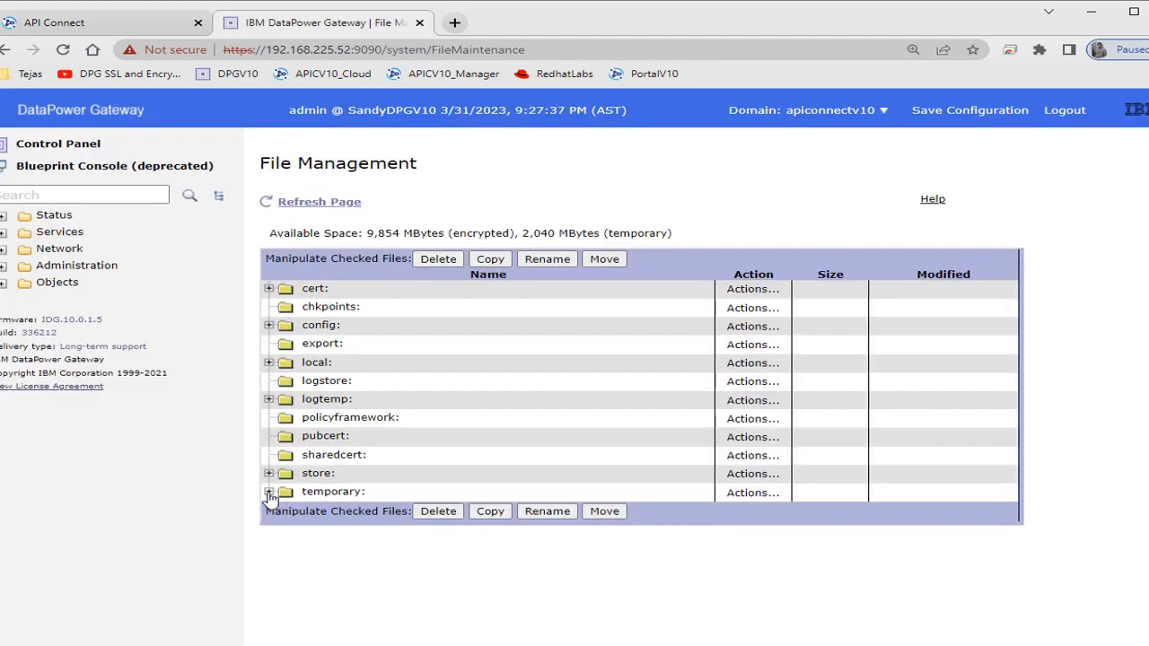
{"action": "left_click", "coordinate": [268, 492]}
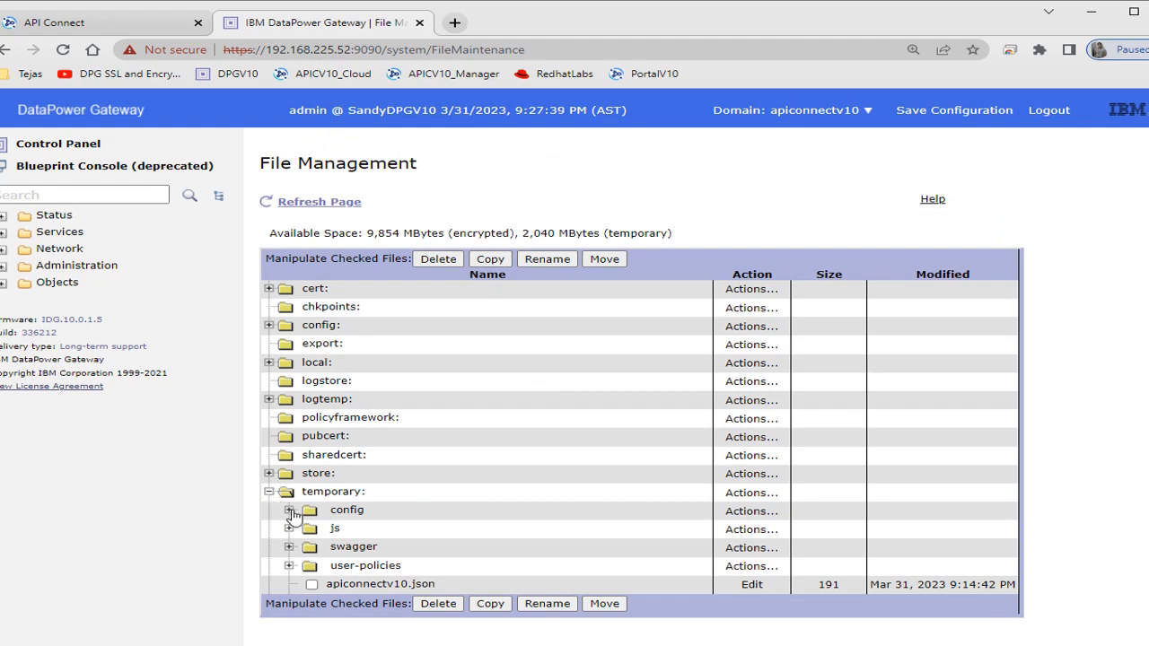
{"action": "left_click", "coordinate": [289, 510]}
{"action": "left_click", "coordinate": [269, 492]}
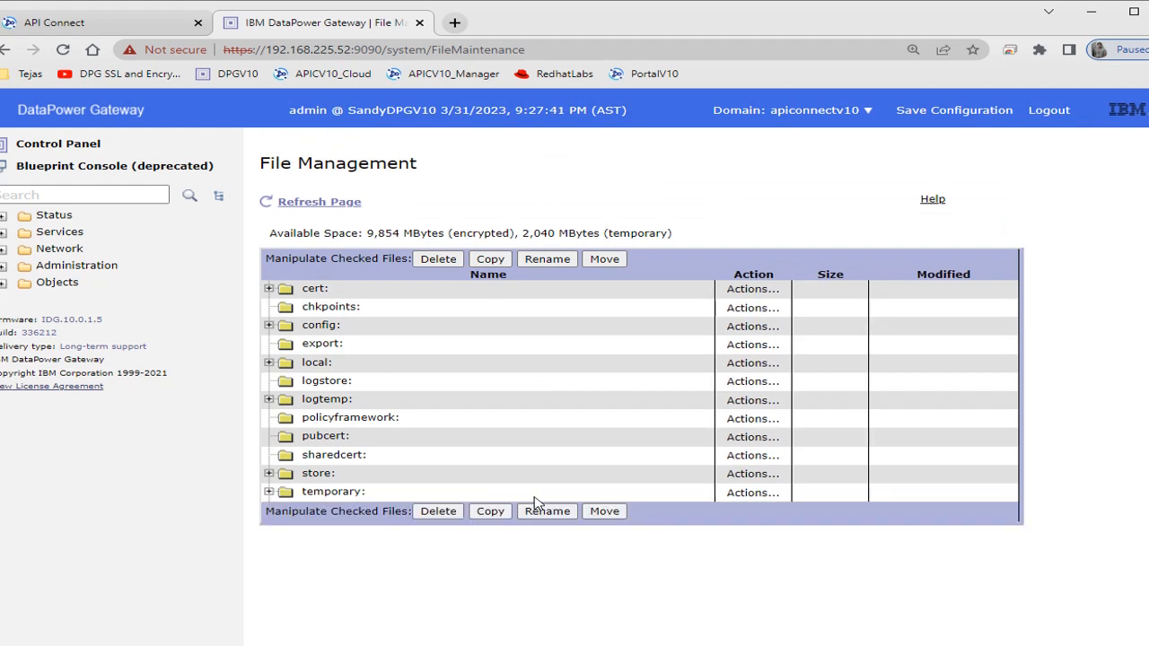
- Expand the temporary: directory in File Management and look through its subfolders for the uploaded extension files
{"action": "left_click", "coordinate": [272, 493]}
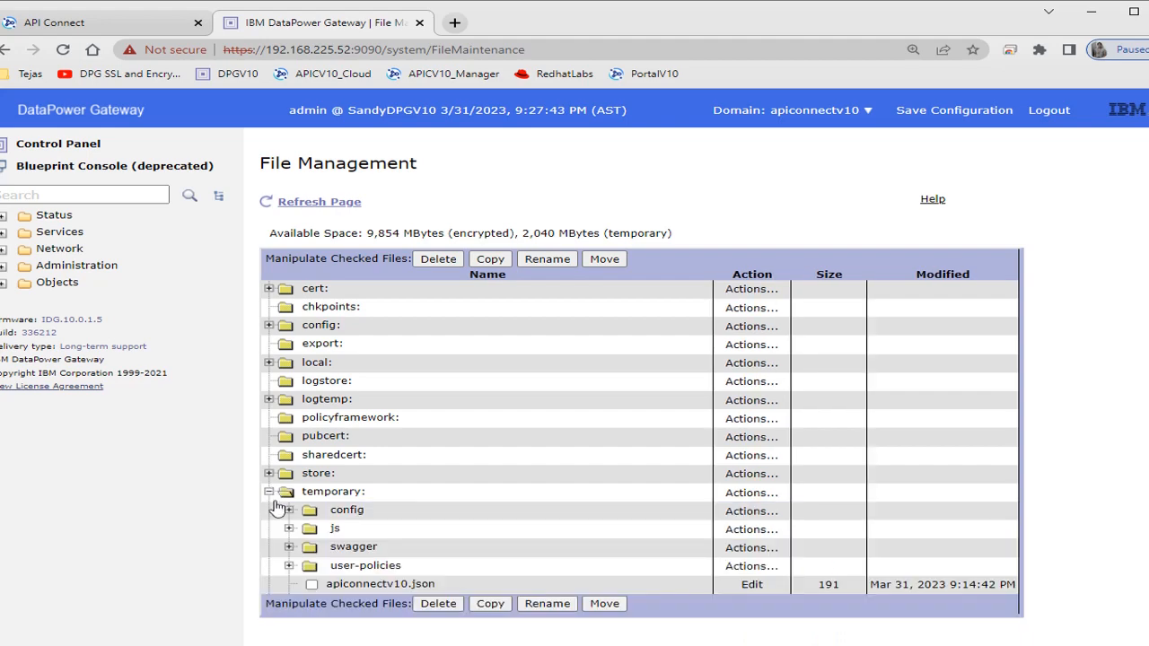
{"action": "scroll", "coordinate": [277, 512], "scroll_direction": "down", "scroll_amount": 2}
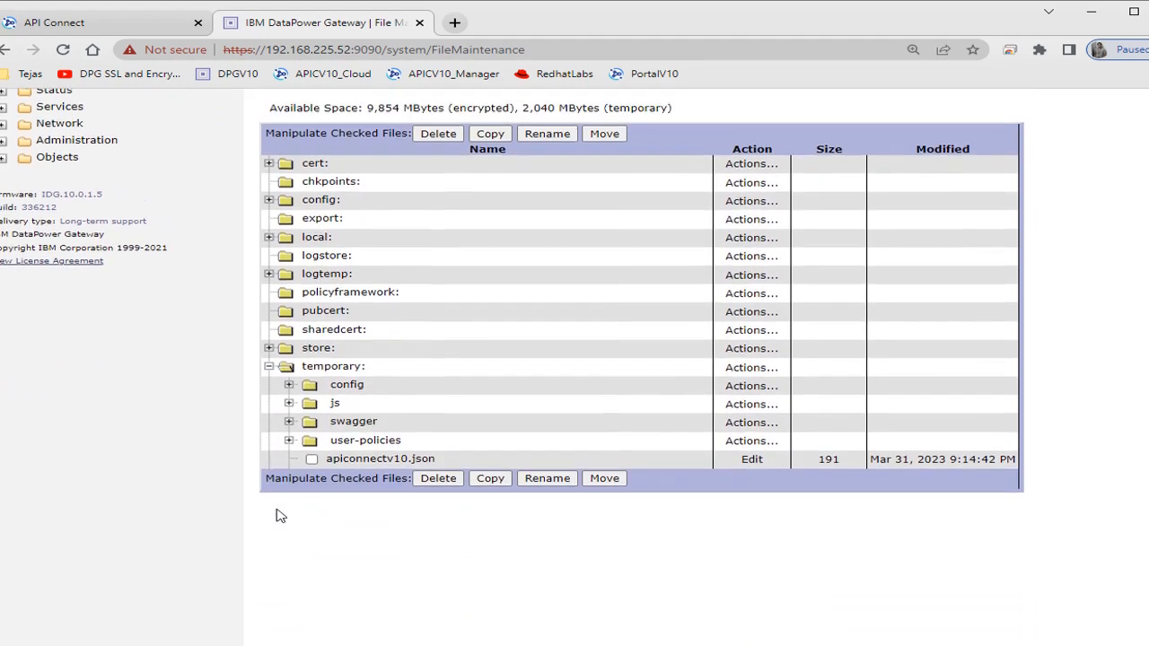
{"action": "scroll", "coordinate": [277, 513], "scroll_direction": "up", "scroll_amount": 3}
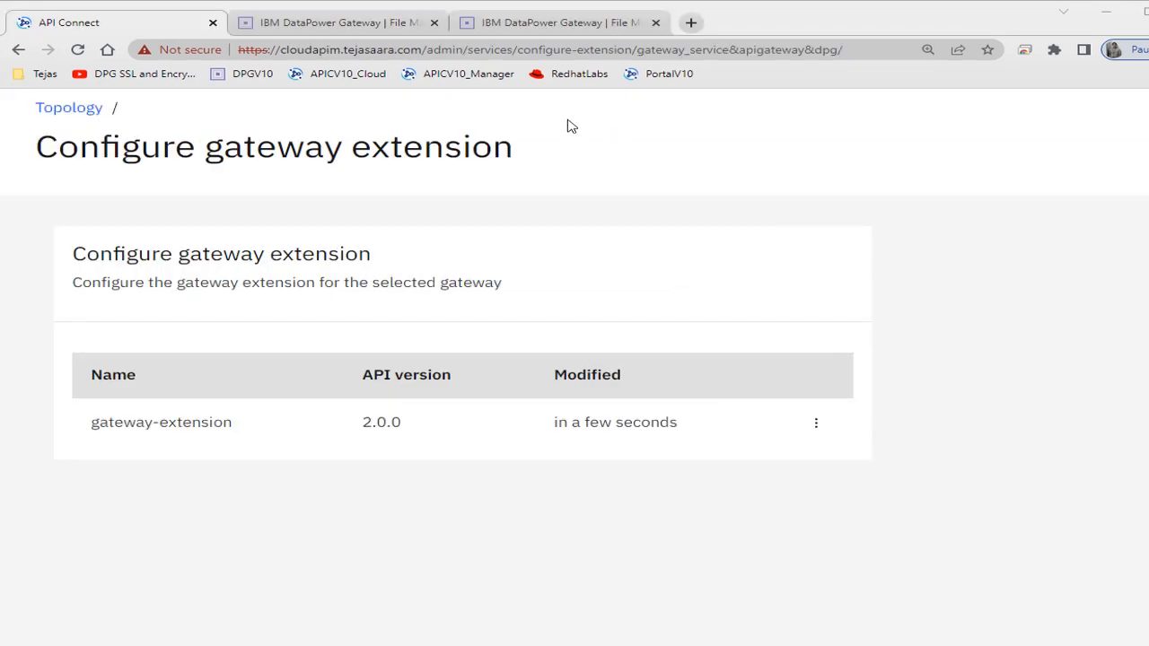
- Return to DataPower File Management, view httpsHandlerExtension.cfg under temporary:/filestores/extensions/gateway-extension, and collapse the temporary: directory
{"action": "left_click", "coordinate": [395, 25]}
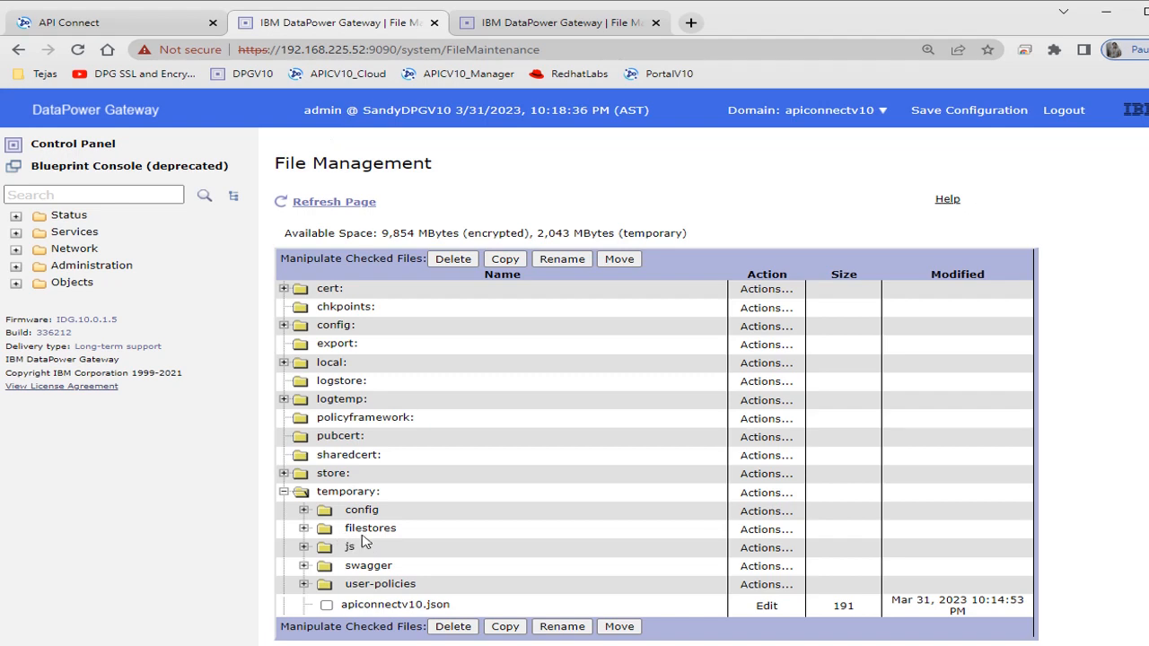
{"action": "left_click", "coordinate": [304, 530]}
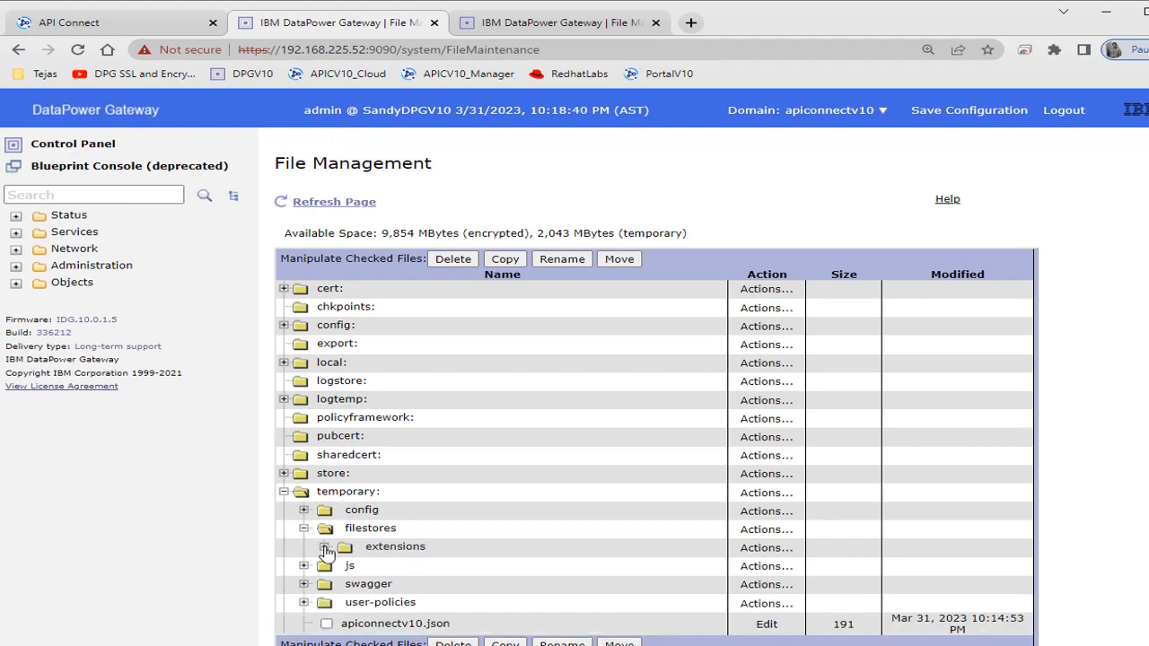
{"action": "left_click", "coordinate": [325, 549]}
{"action": "left_click", "coordinate": [344, 566]}
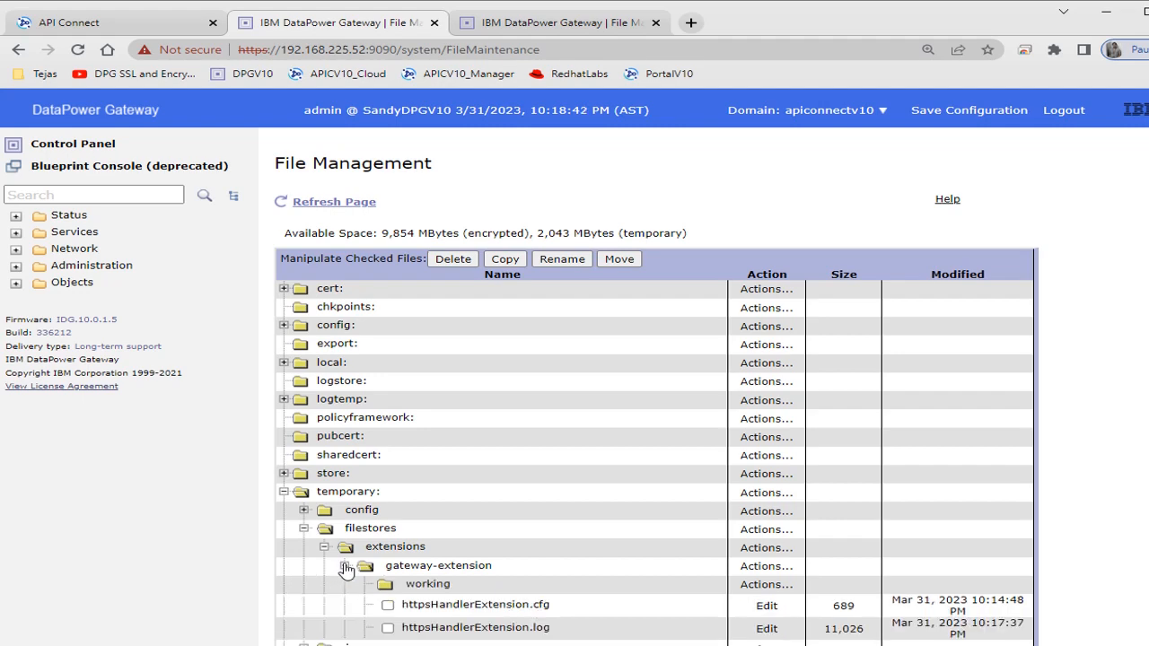
{"action": "scroll", "coordinate": [349, 557], "scroll_direction": "down", "scroll_amount": 1}
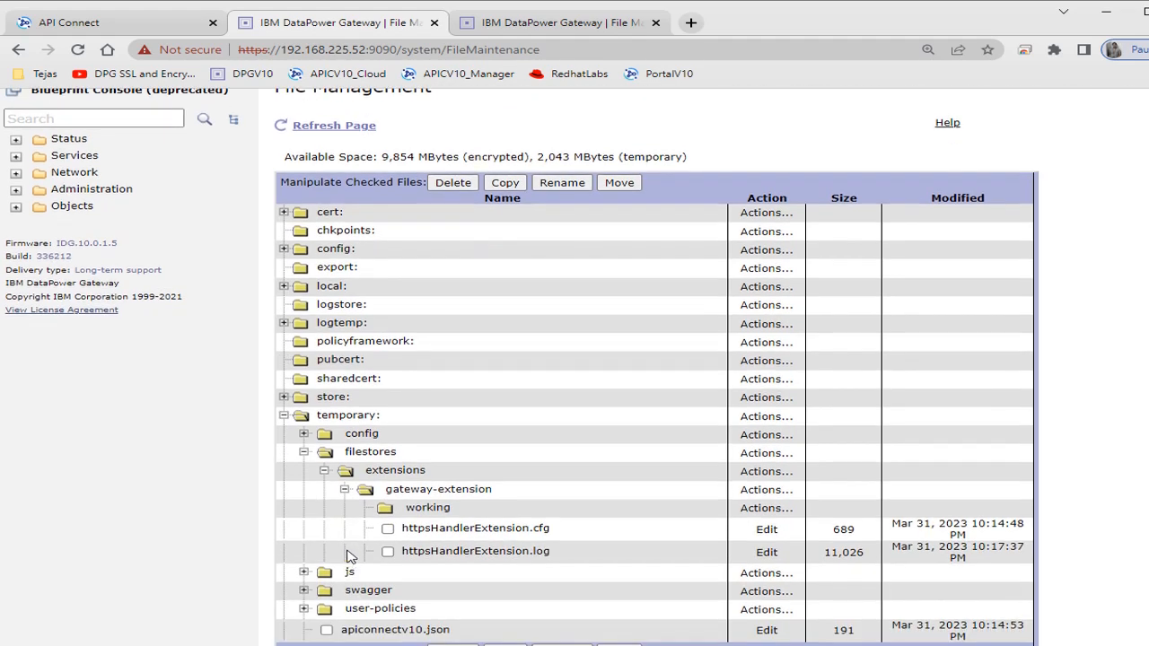
{"action": "left_click", "coordinate": [470, 530]}
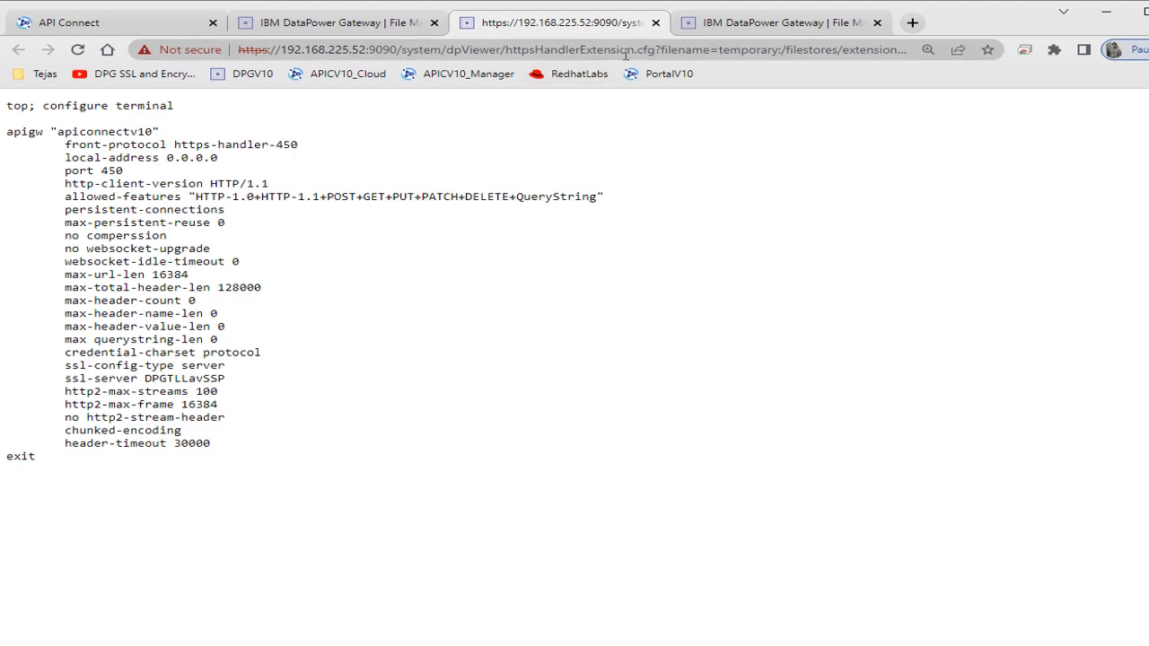
{"action": "left_click", "coordinate": [655, 23]}
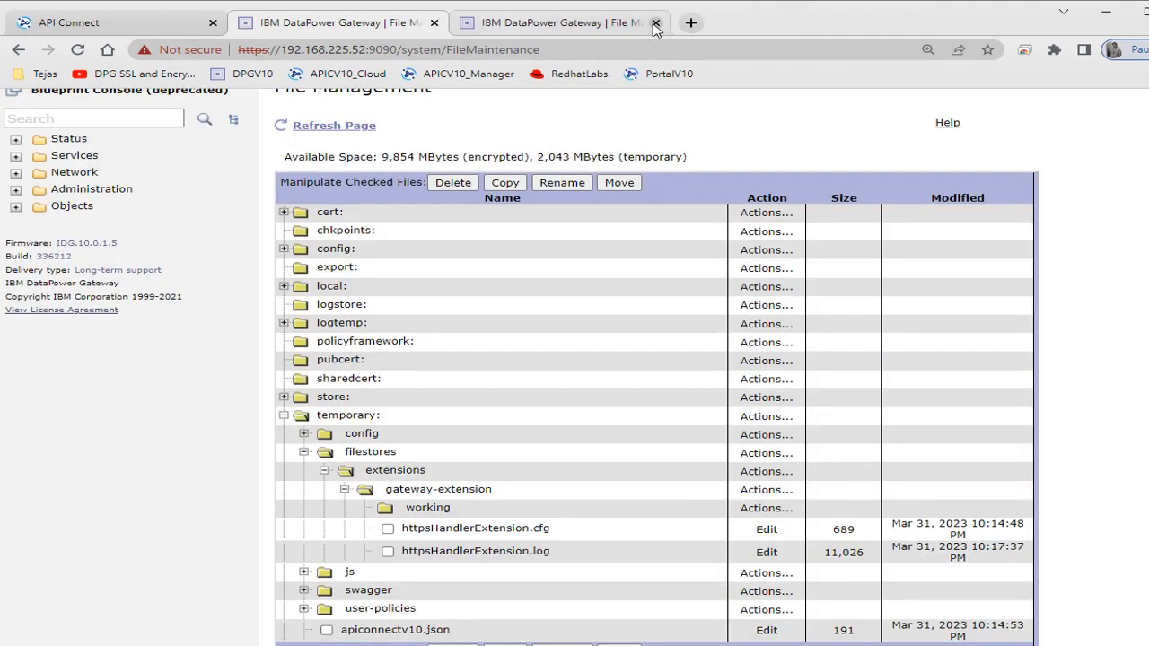
{"action": "left_click", "coordinate": [285, 417]}
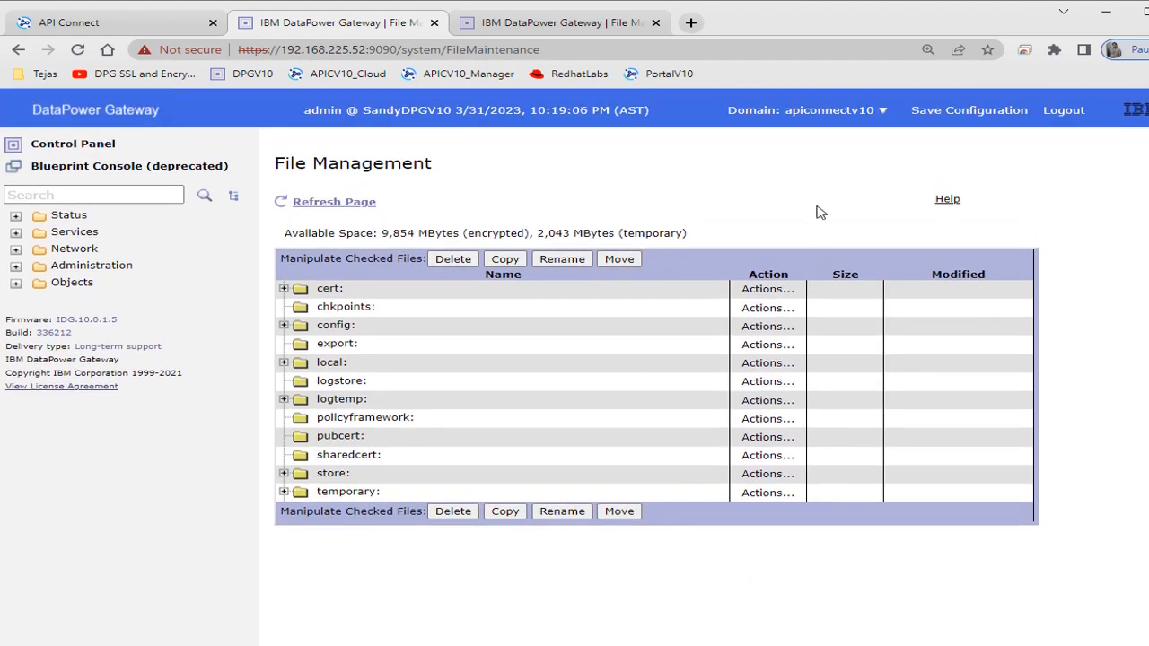
- Switch to the default domain, open the apiconnectv10 application domain's configuration, and restart that domain with confirmation
{"action": "left_click", "coordinate": [853, 116]}
{"action": "left_click", "coordinate": [777, 141]}
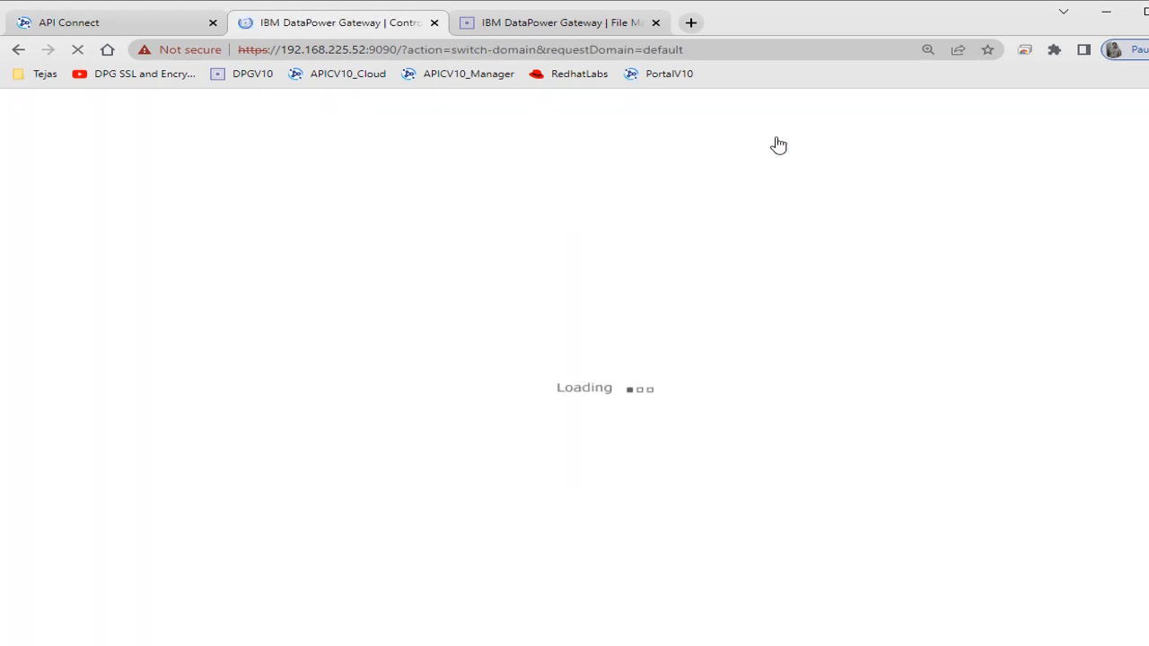
{"action": "left_click", "coordinate": [139, 194]}
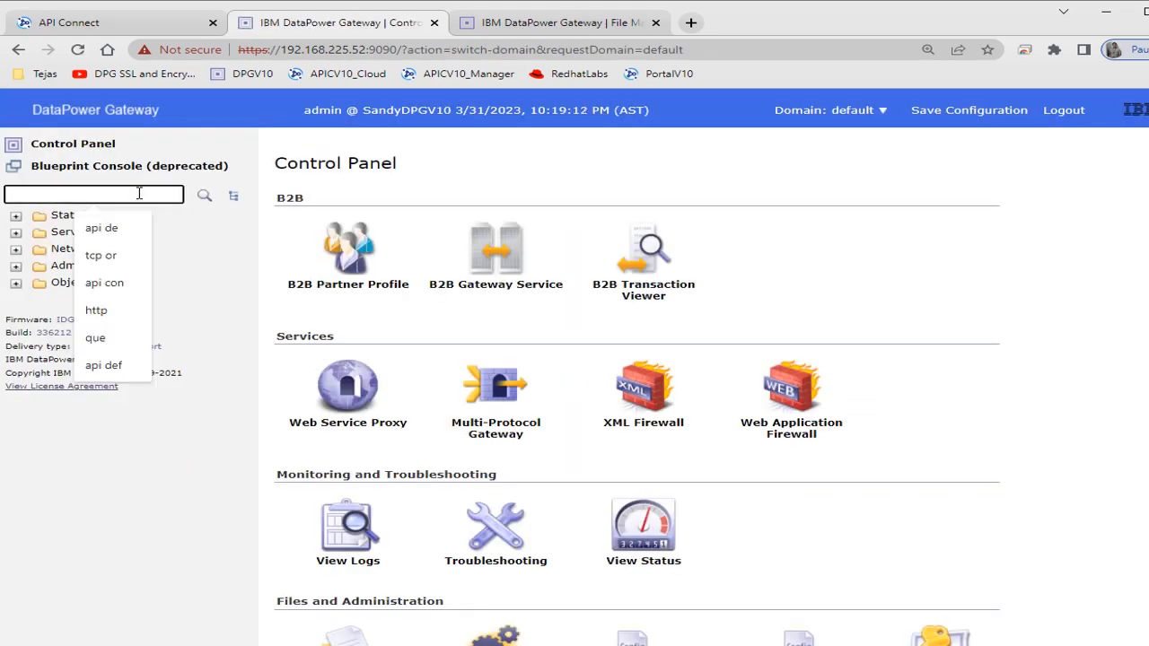
{"action": "type", "text": "applic"}
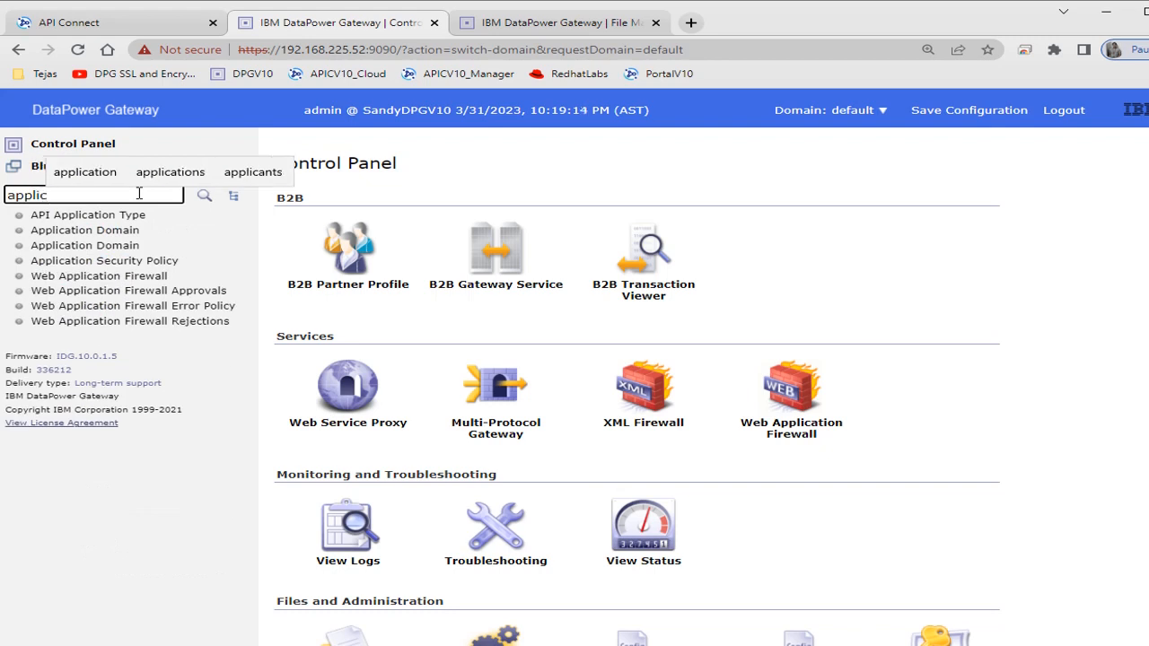
{"action": "left_click", "coordinate": [108, 231]}
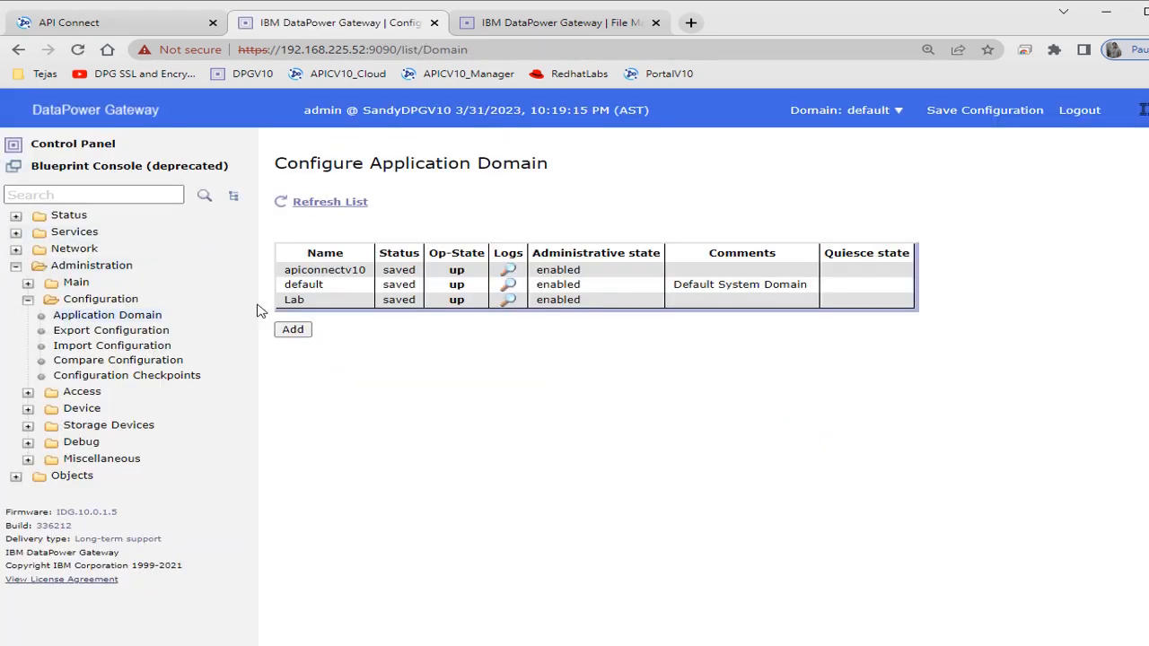
{"action": "left_click", "coordinate": [343, 271]}
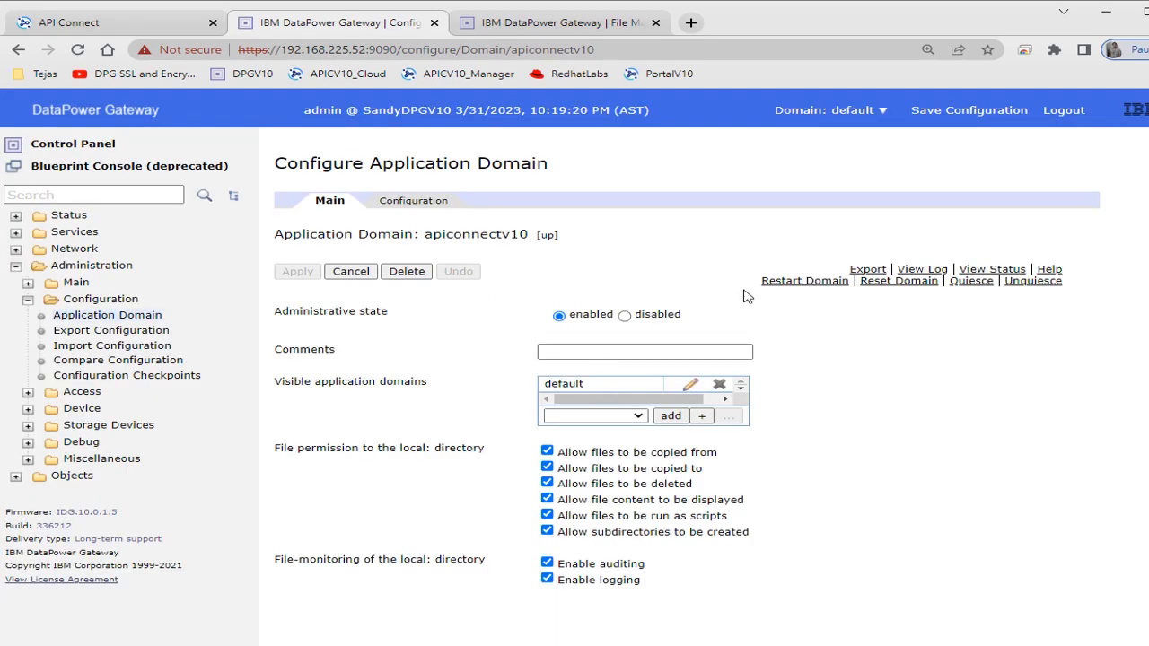
{"action": "left_click", "coordinate": [796, 282]}
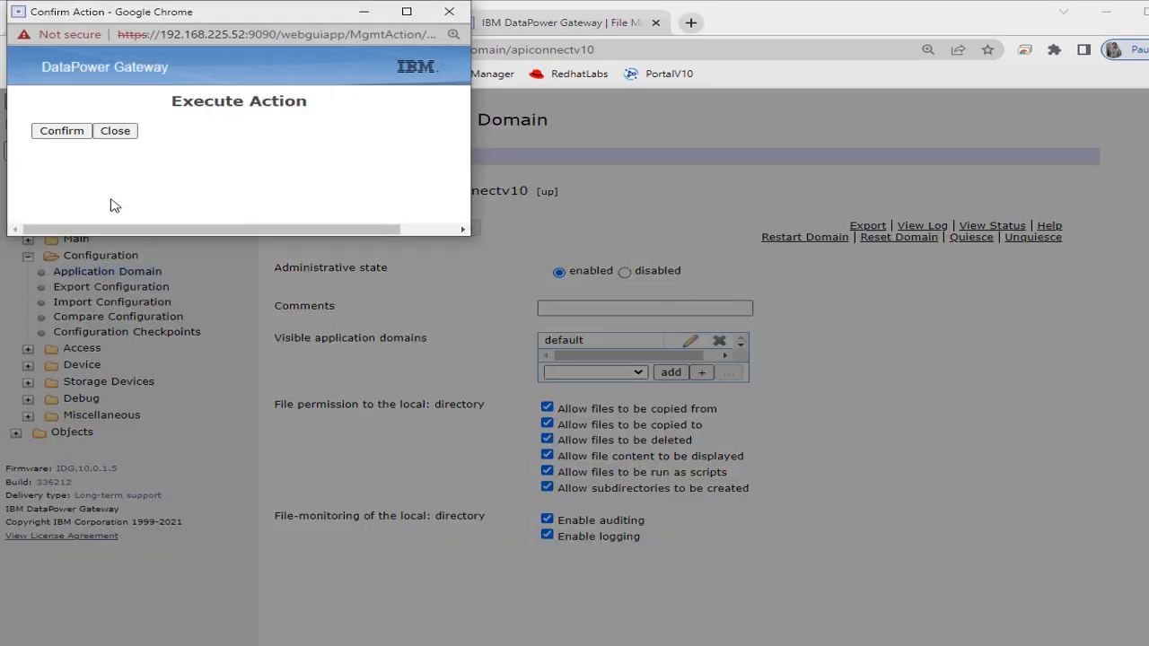
{"action": "left_click", "coordinate": [63, 132]}
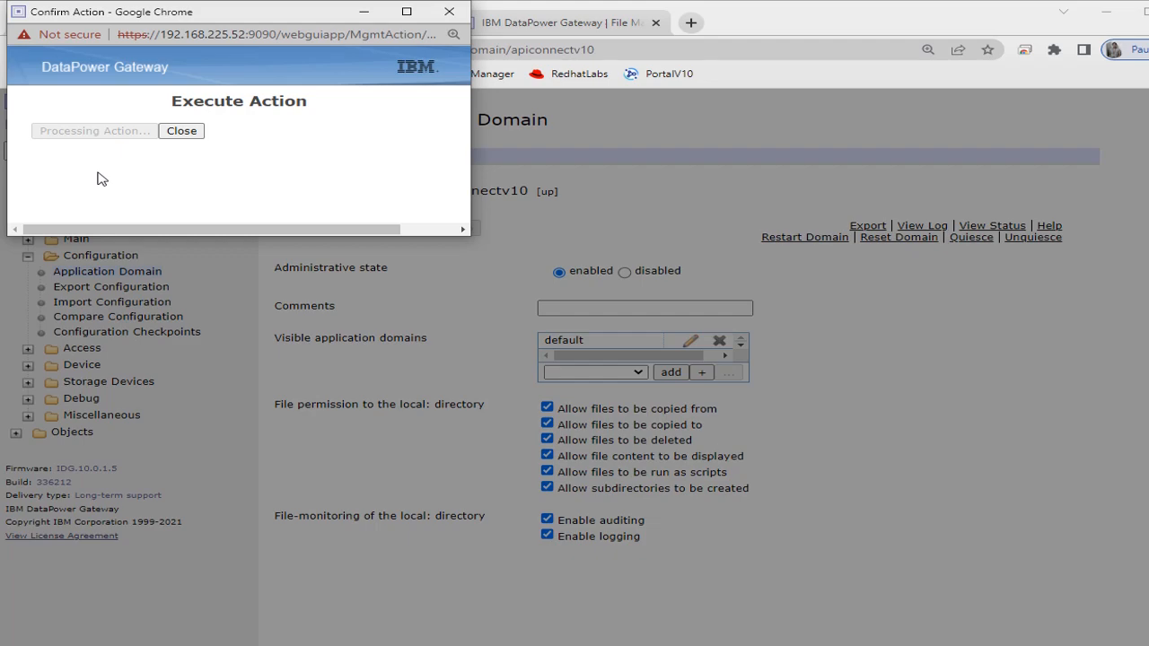
{"action": "left_click", "coordinate": [72, 164]}
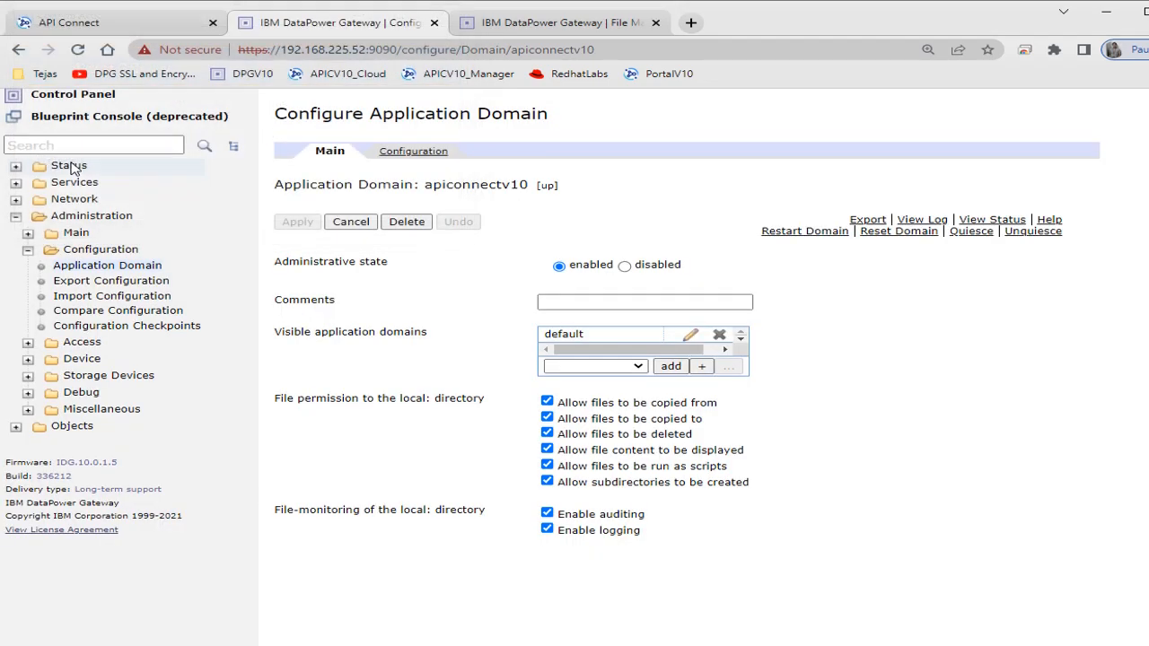
- Switch to the apiconnectv10 domain, search for "api ga", and open the apiconnectv10 API Gateway configuration
{"action": "left_click", "coordinate": [864, 110]}
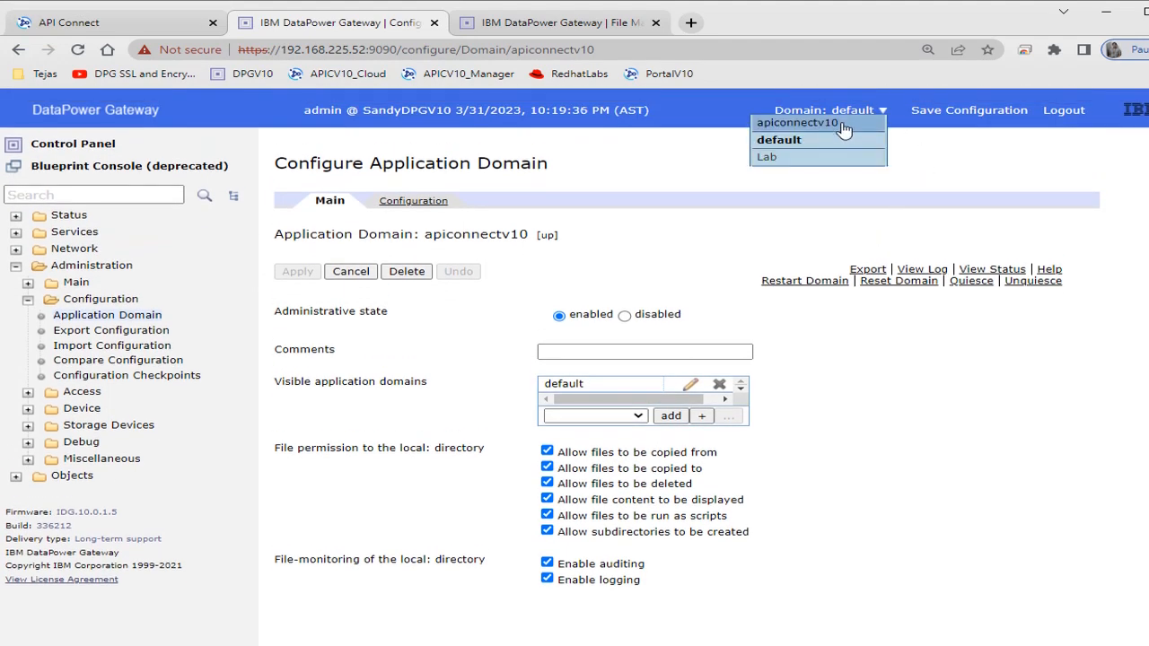
{"action": "left_click", "coordinate": [844, 130]}
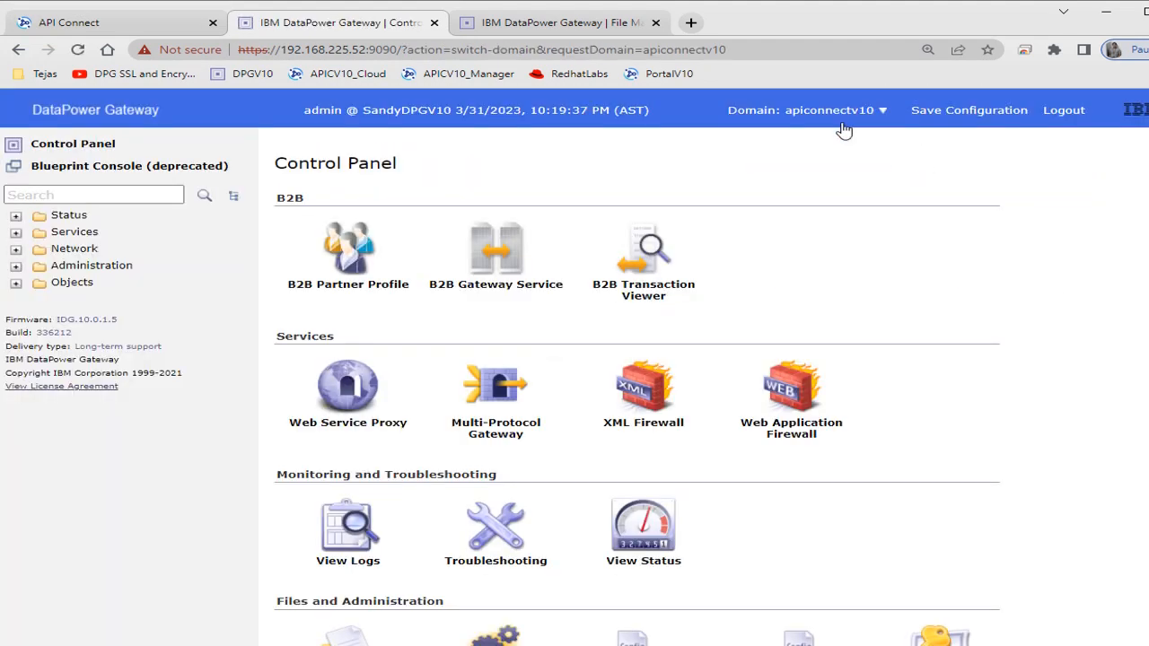
{"action": "left_click", "coordinate": [117, 196]}
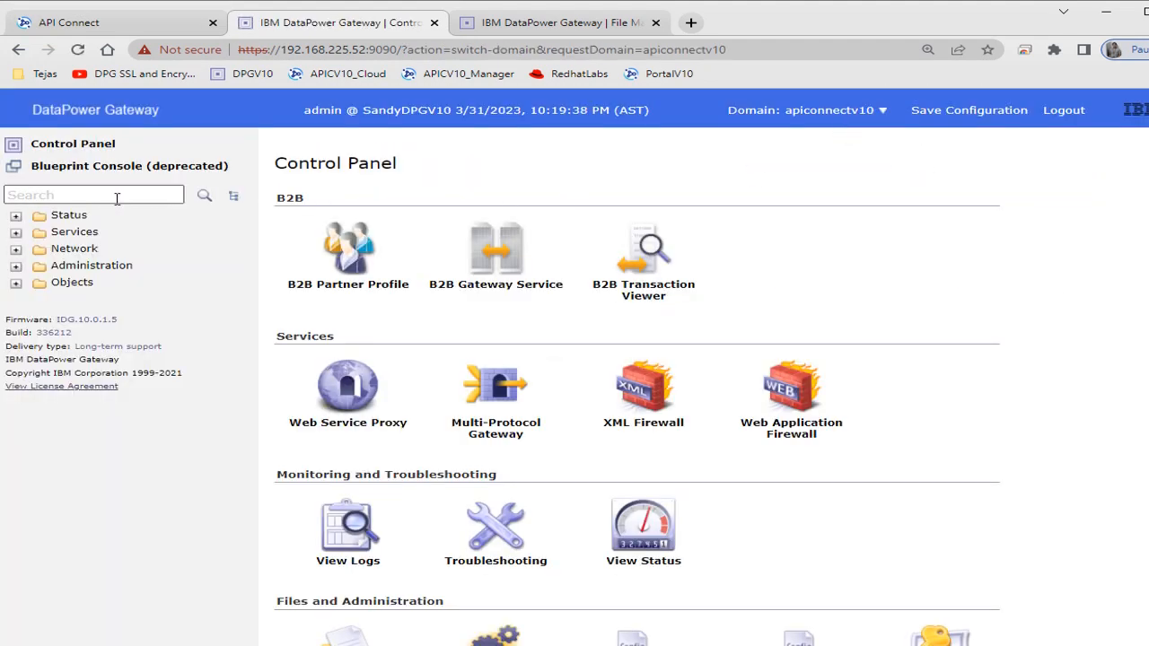
{"action": "type", "text": "api ga"}
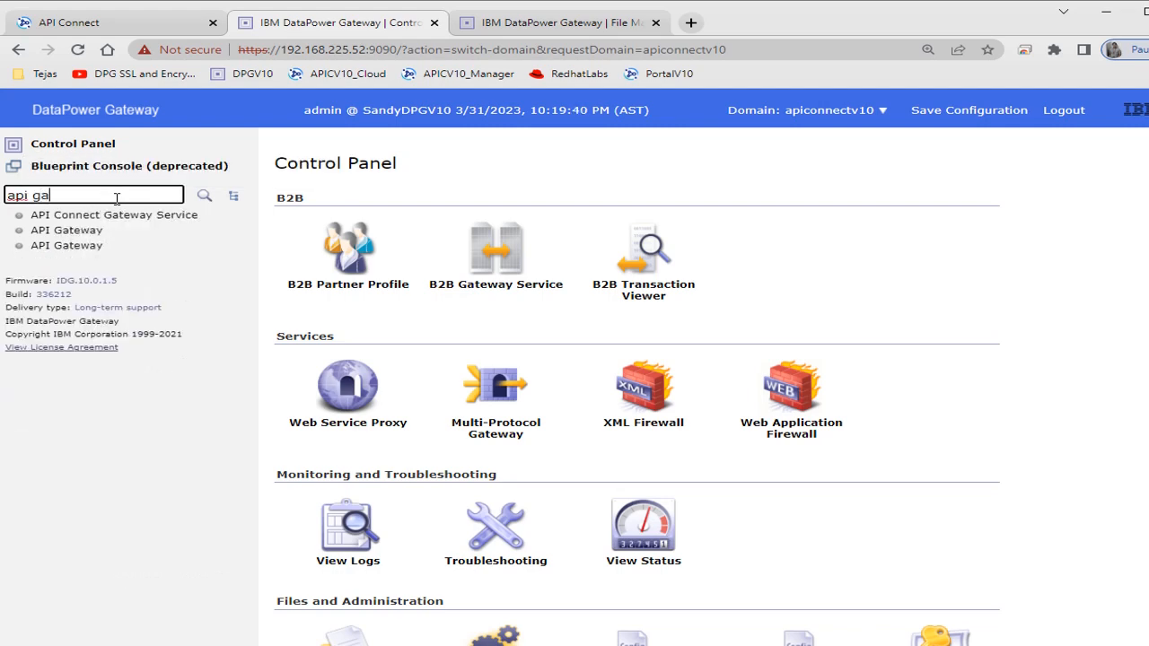
{"action": "left_click", "coordinate": [84, 234]}
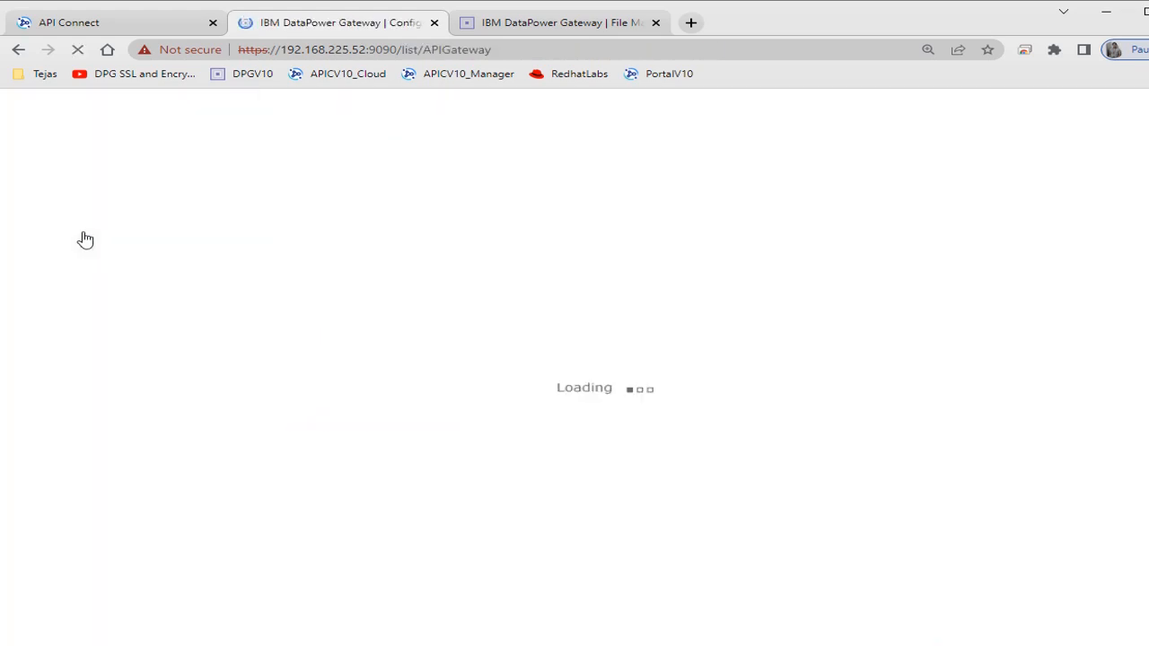
{"action": "left_click", "coordinate": [349, 271]}
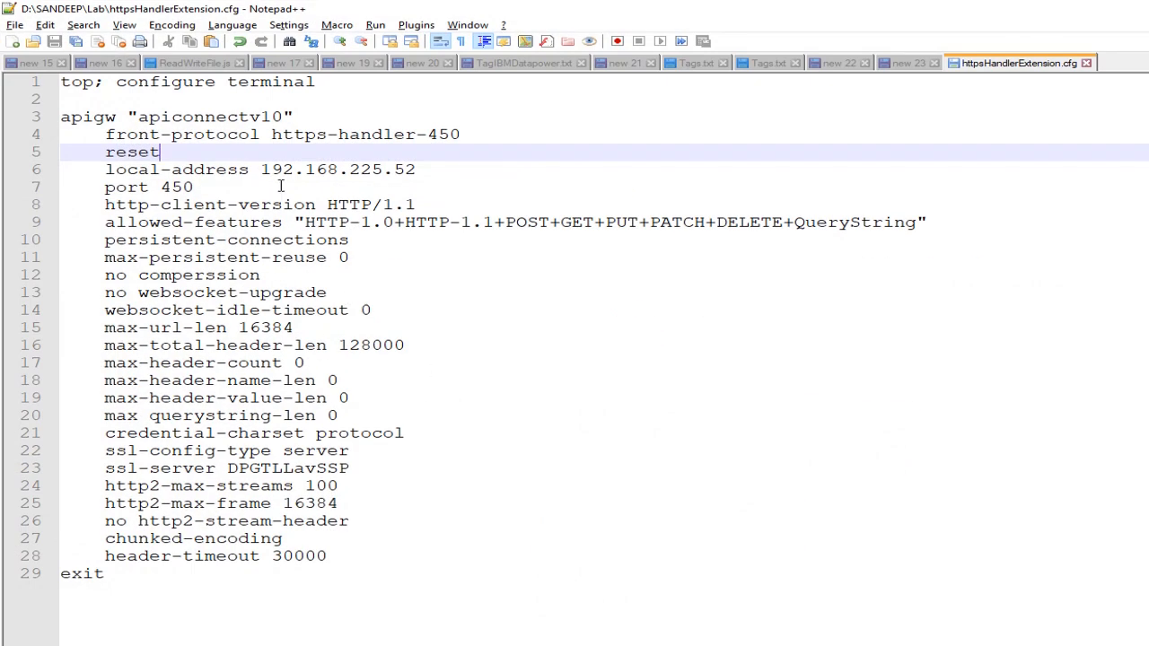
- In Notepad++, set the local-address in httpsHandlerExtension.cfg to 0.0.0.0 and review the parameters below it
{"action": "left_click_drag", "start_coordinate": [265, 172], "coordinate": [421, 169]}
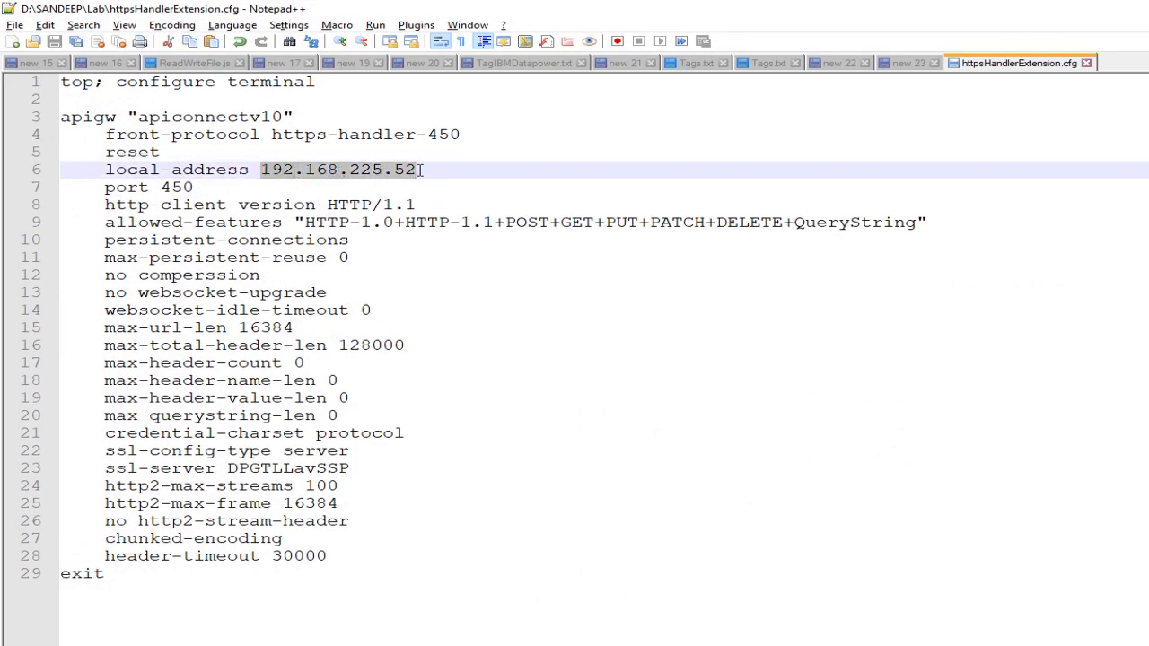
{"action": "type", "text": "0"}
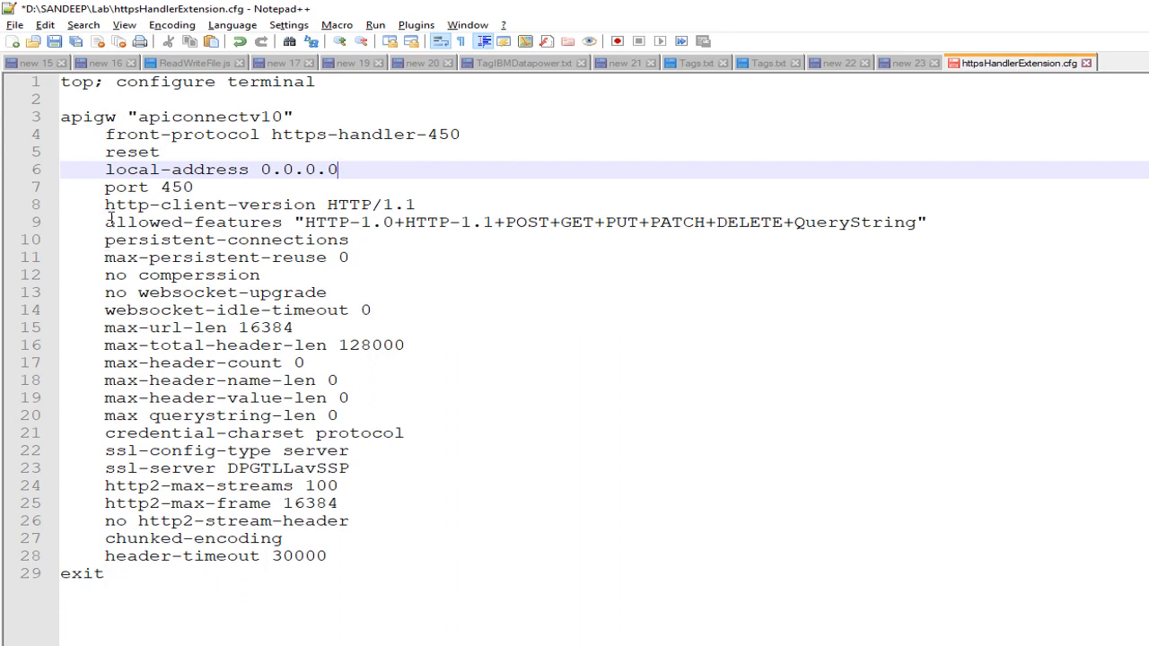
{"action": "left_click_drag", "start_coordinate": [104, 188], "coordinate": [152, 499]}
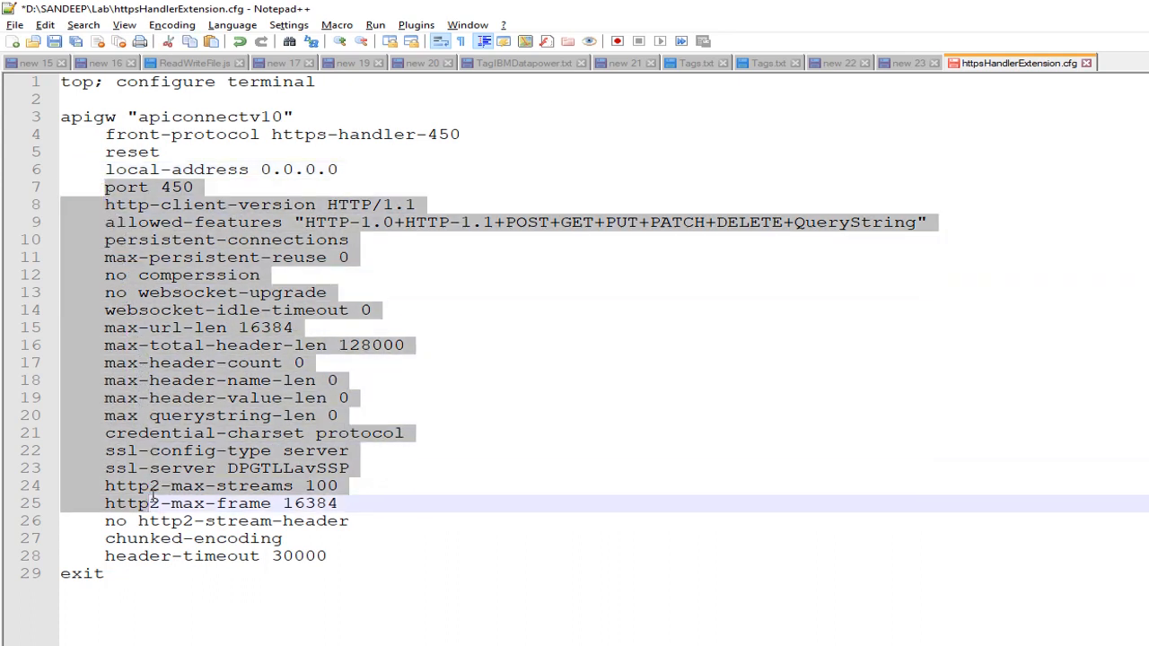
{"action": "left_click", "coordinate": [501, 501]}
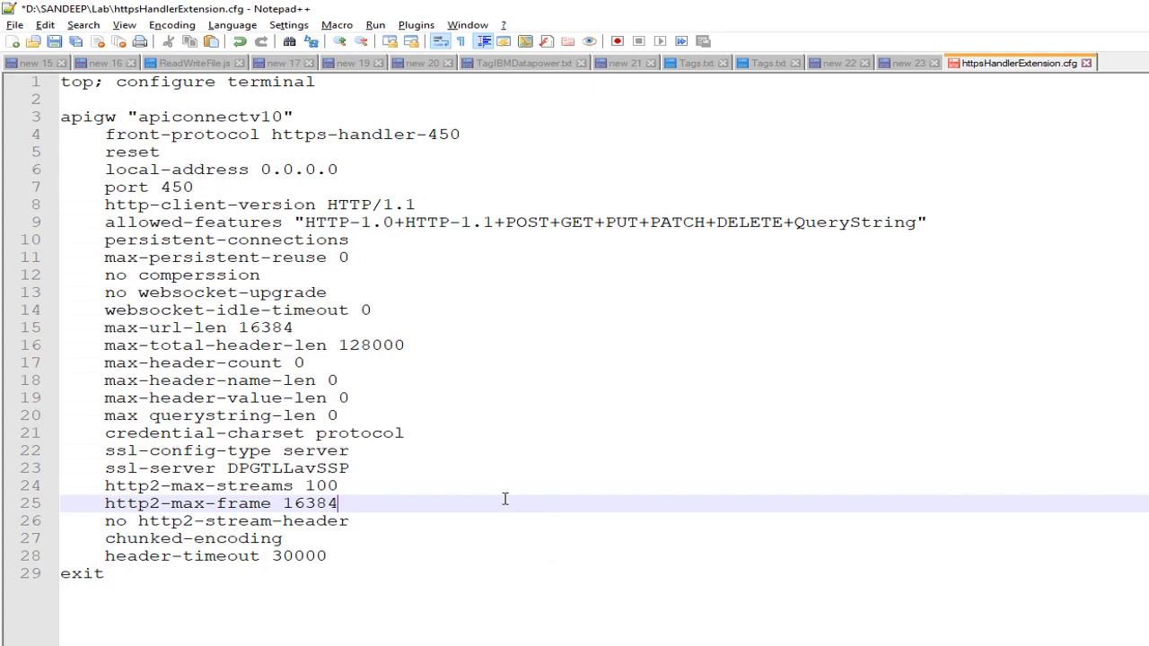
- Switch to DataPower Gateway, inspect the https-handler-450 protocol handler's address, port, methods and TLS settings, and return to the cfg in Notepad++ to compare
{"action": "key", "text": "alt+Tab"}
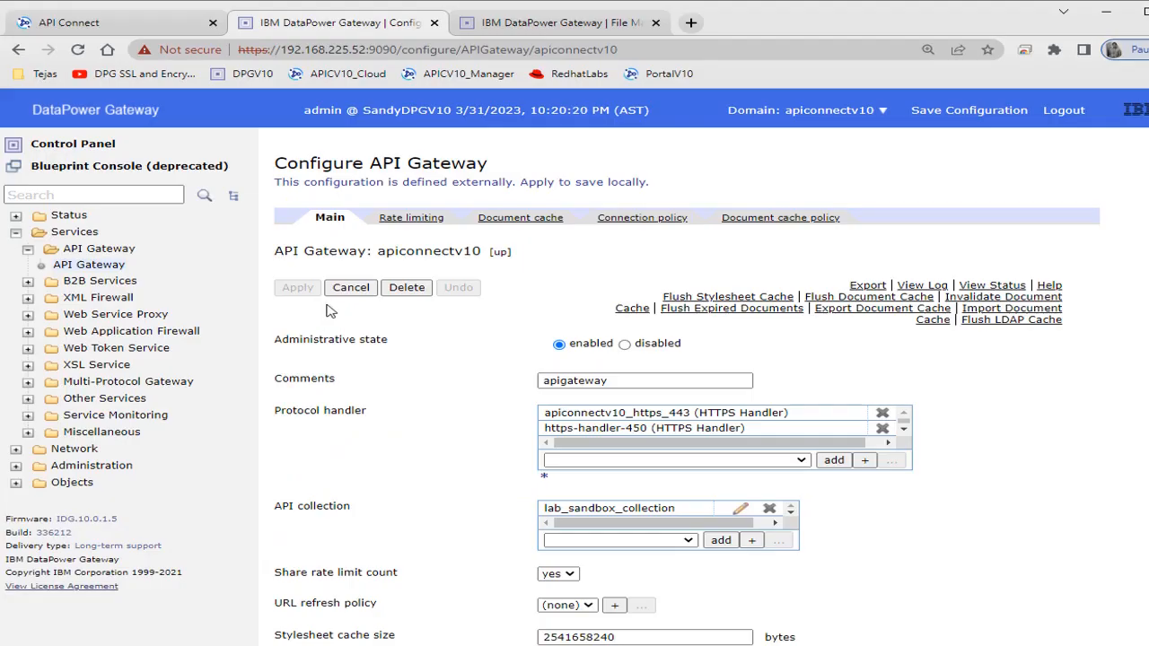
{"action": "left_click", "coordinate": [600, 429]}
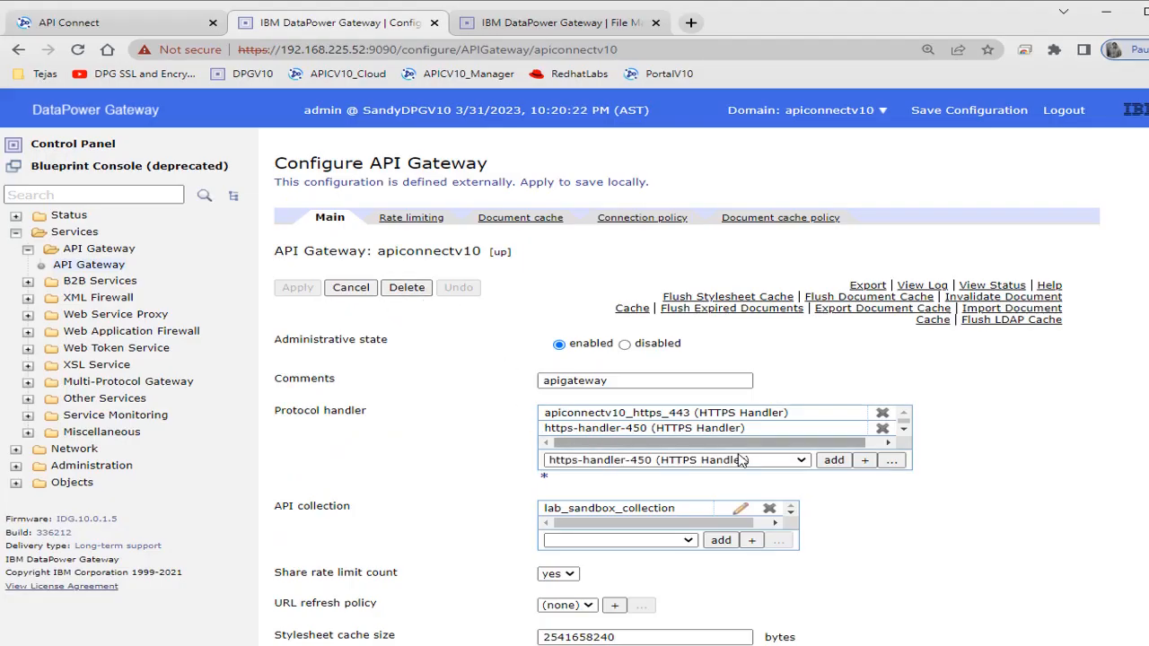
{"action": "left_click", "coordinate": [891, 460]}
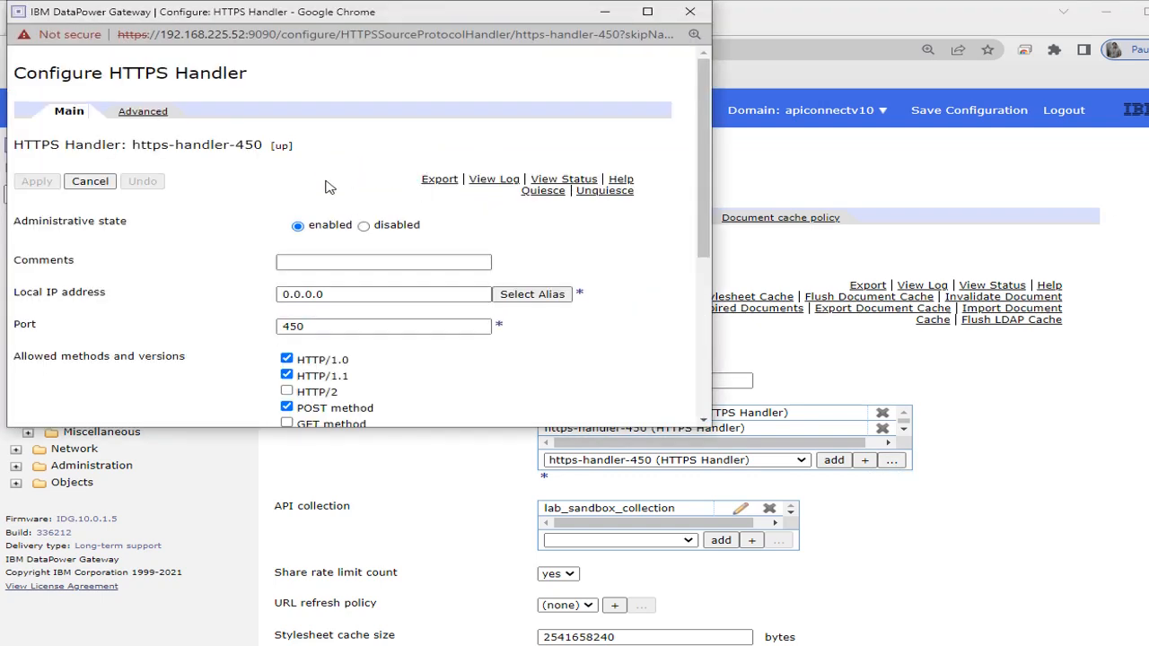
{"action": "left_click", "coordinate": [648, 12]}
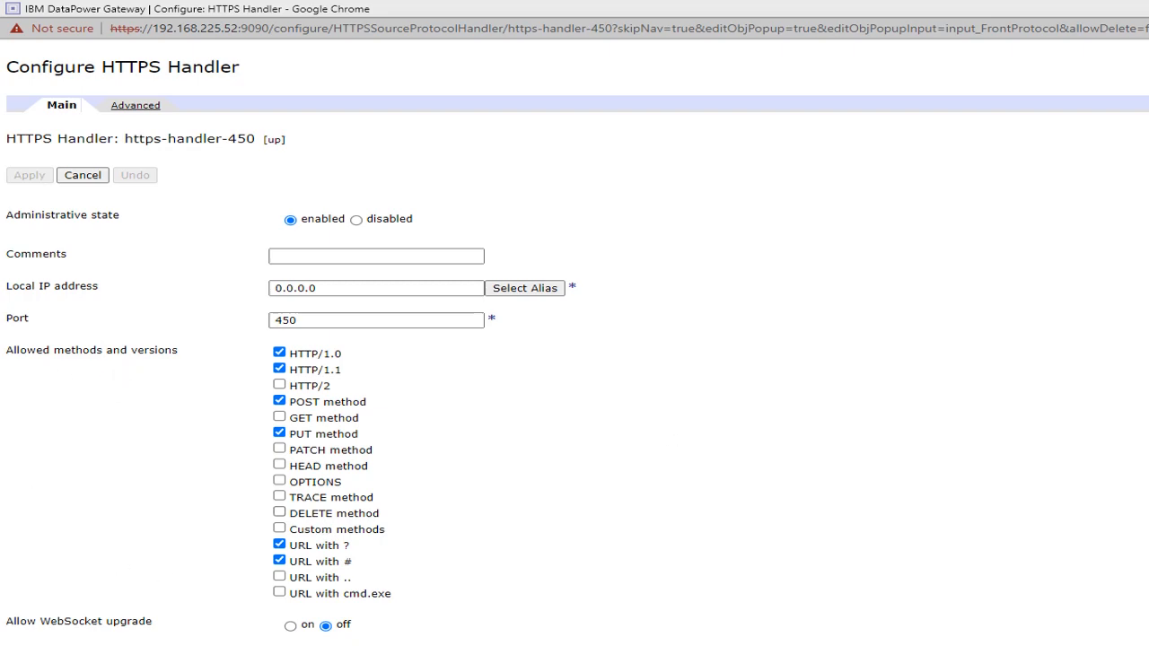
{"action": "left_click", "coordinate": [1147, 9]}
{"action": "scroll", "coordinate": [569, 263], "scroll_direction": "down", "scroll_amount": 3}
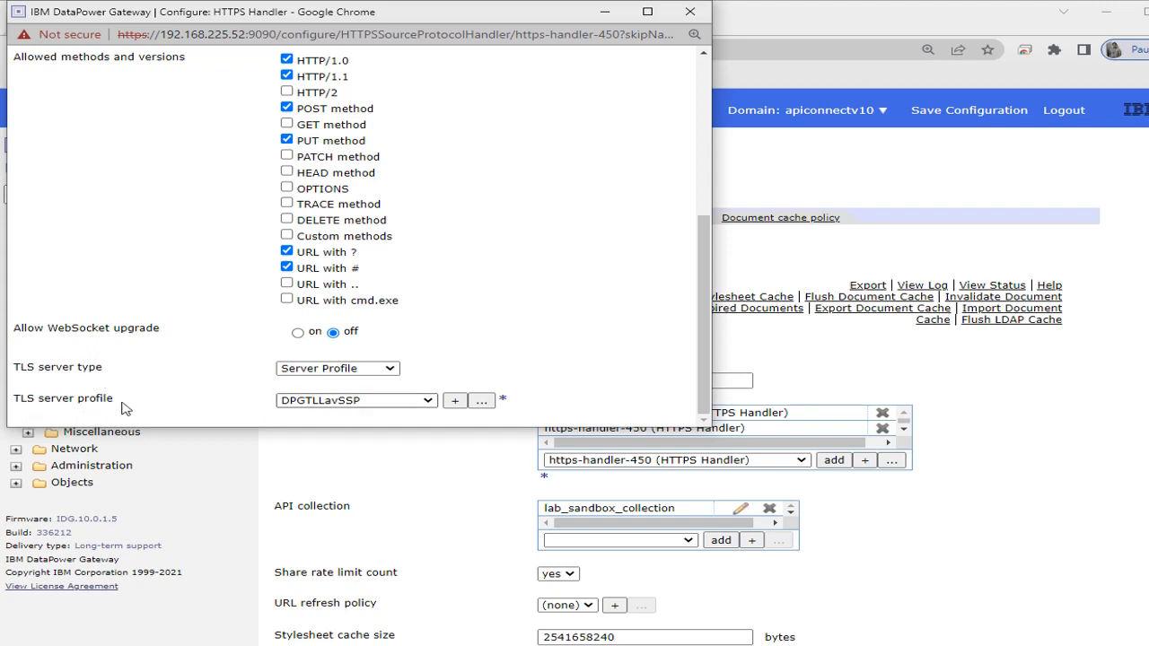
{"action": "left_click", "coordinate": [398, 371]}
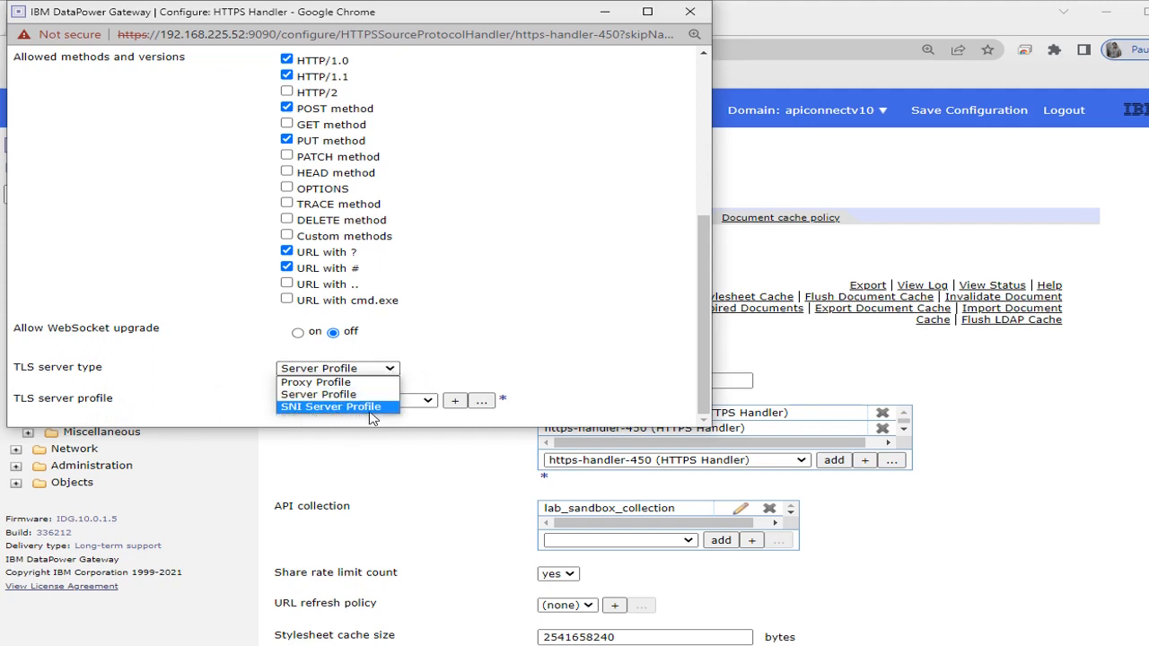
{"action": "left_click", "coordinate": [508, 357]}
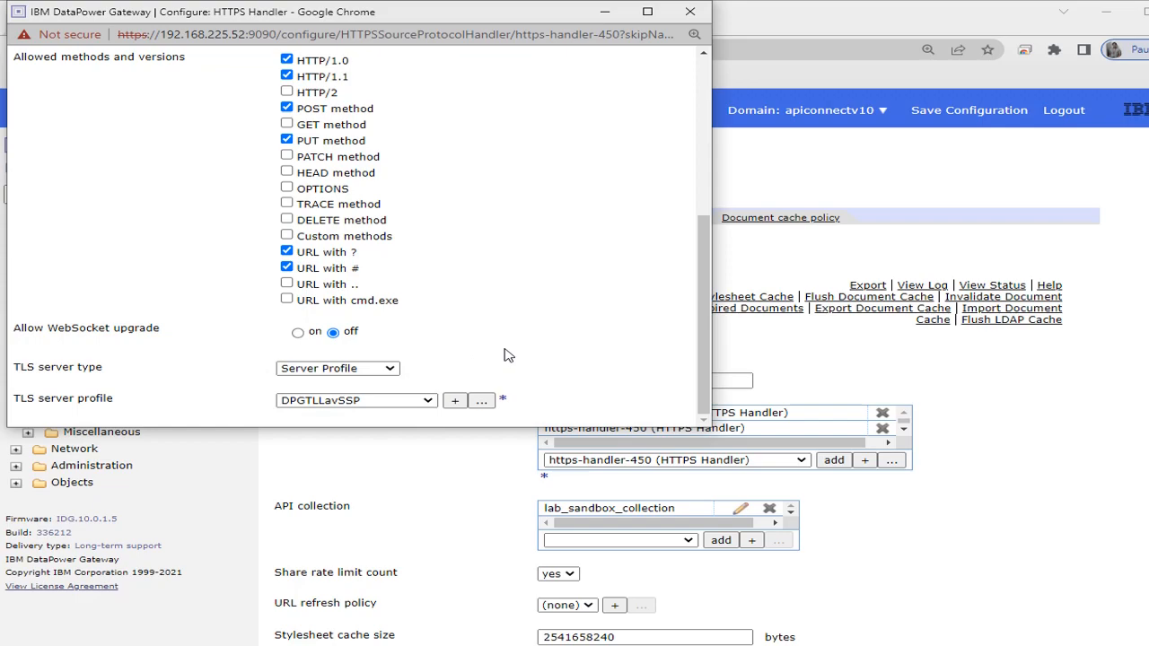
{"action": "left_click", "coordinate": [583, 644]}
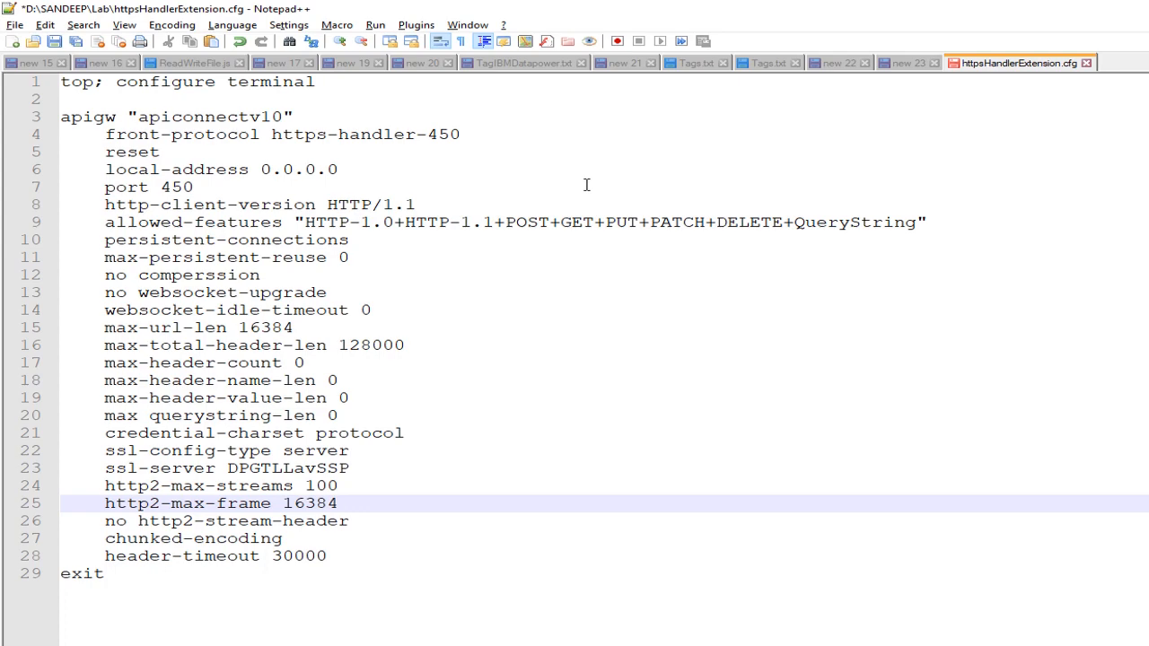
- Switch to the https-handler-450 configuration in DataPower Gateway, examine its advanced connection and header-limit settings against the cfg, and minimize its window
{"action": "key", "text": "alt+Tab"}
{"action": "scroll", "coordinate": [287, 186], "scroll_direction": "up", "scroll_amount": 3}
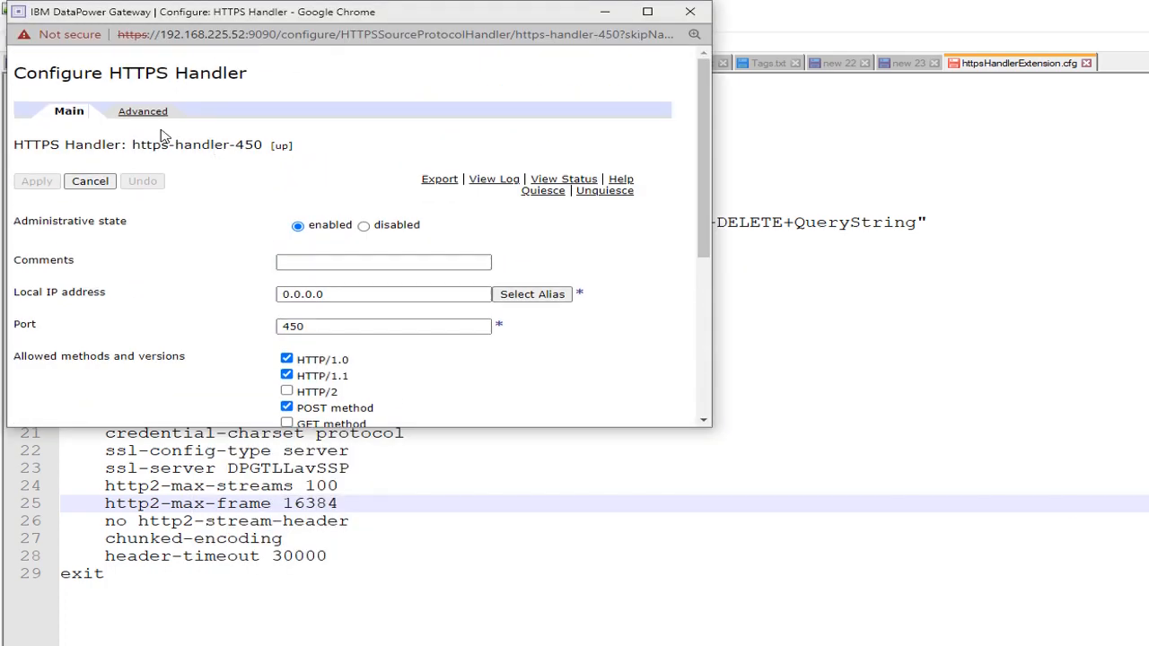
{"action": "left_click", "coordinate": [148, 115]}
{"action": "scroll", "coordinate": [109, 132], "scroll_direction": "down", "scroll_amount": 2}
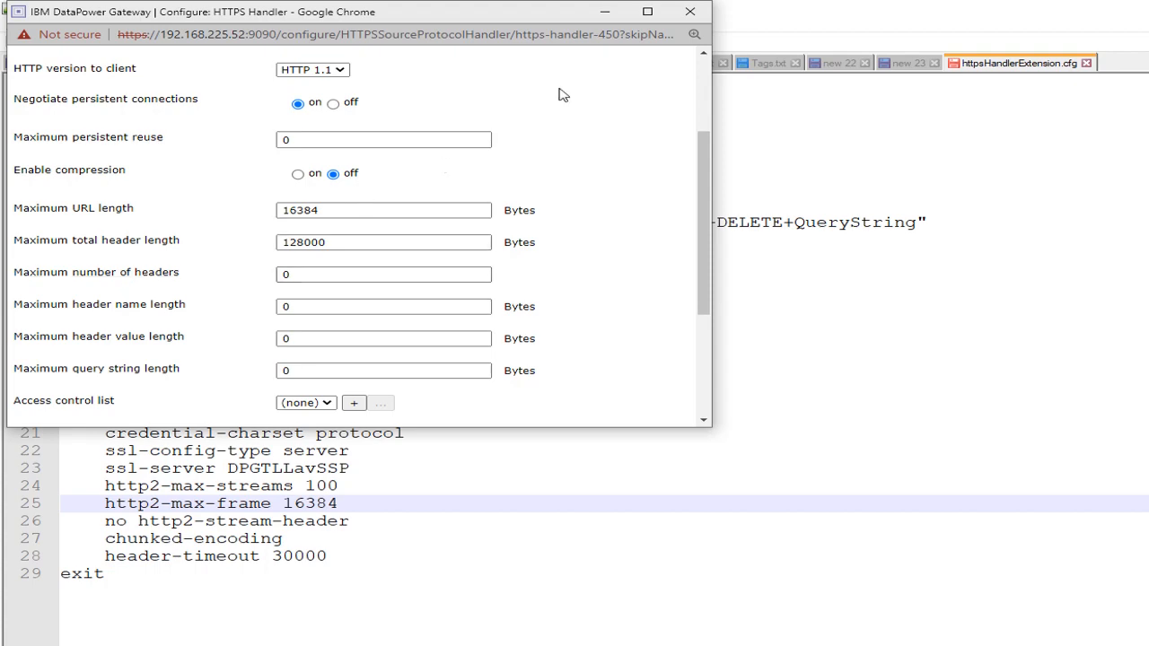
{"action": "left_click", "coordinate": [607, 14]}
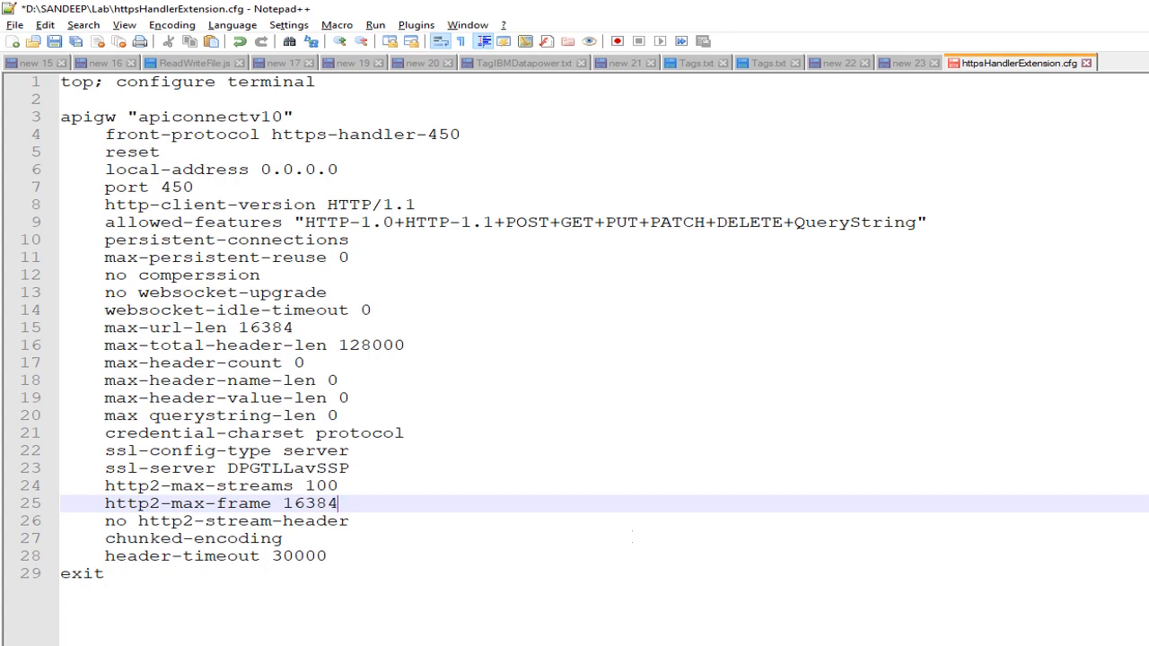
- Return to the main DataPower Gateway console in Chrome and log out of it with confirmation
{"action": "key", "text": "alt+Tab"}
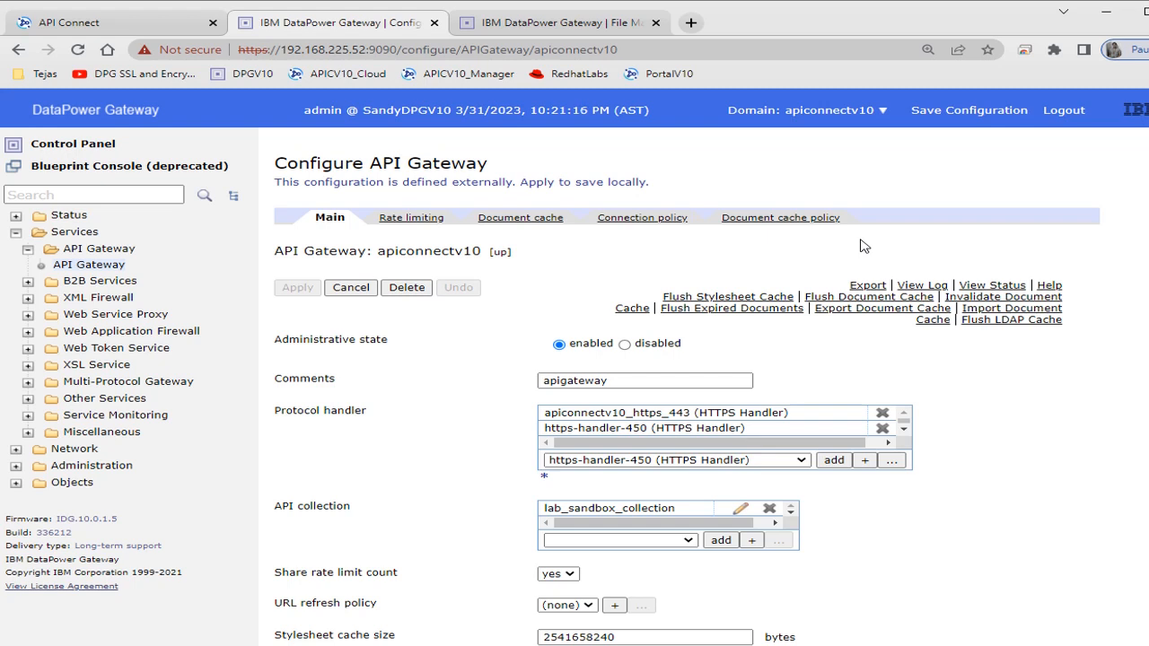
{"action": "left_click", "coordinate": [1062, 112]}
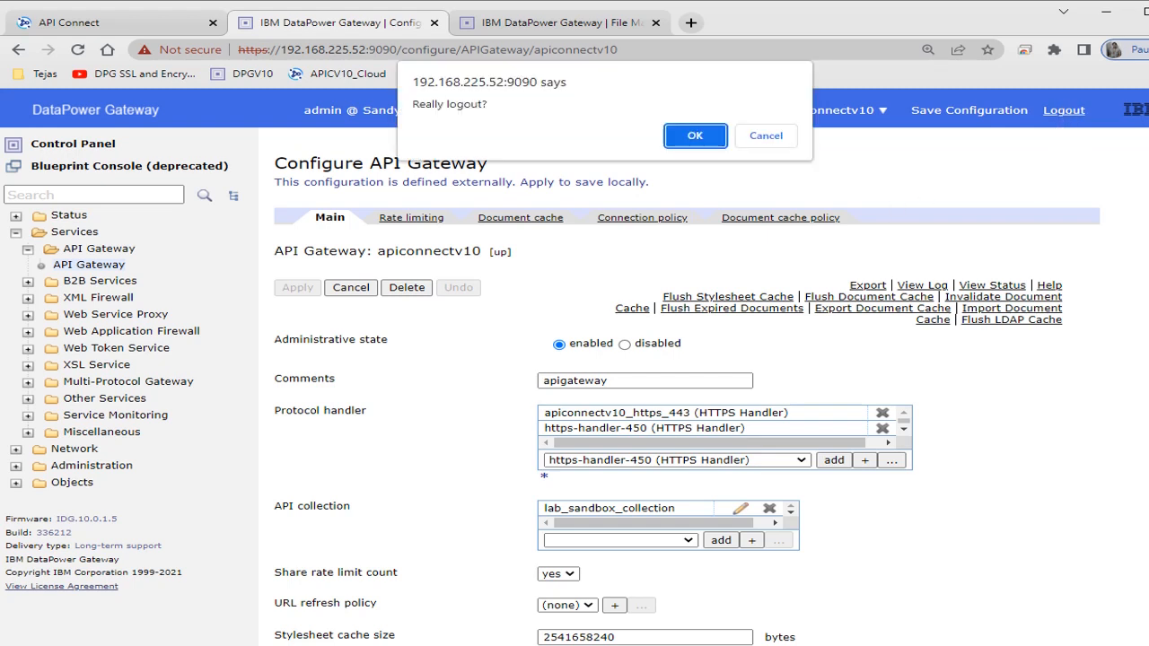
{"action": "left_click", "coordinate": [687, 139]}
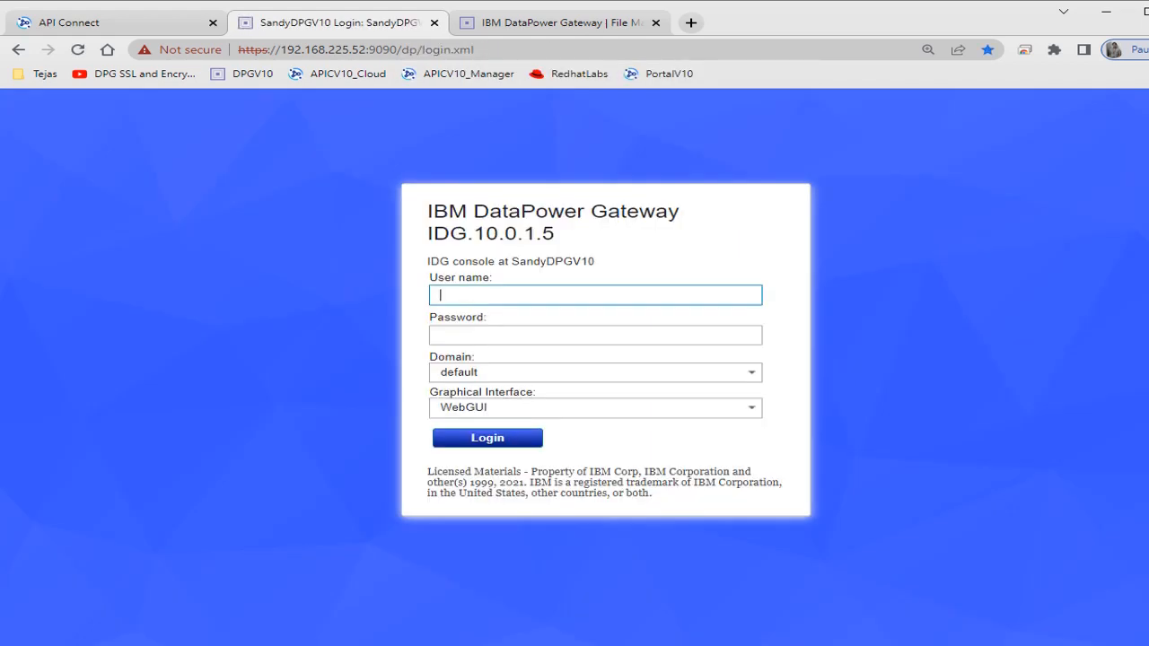